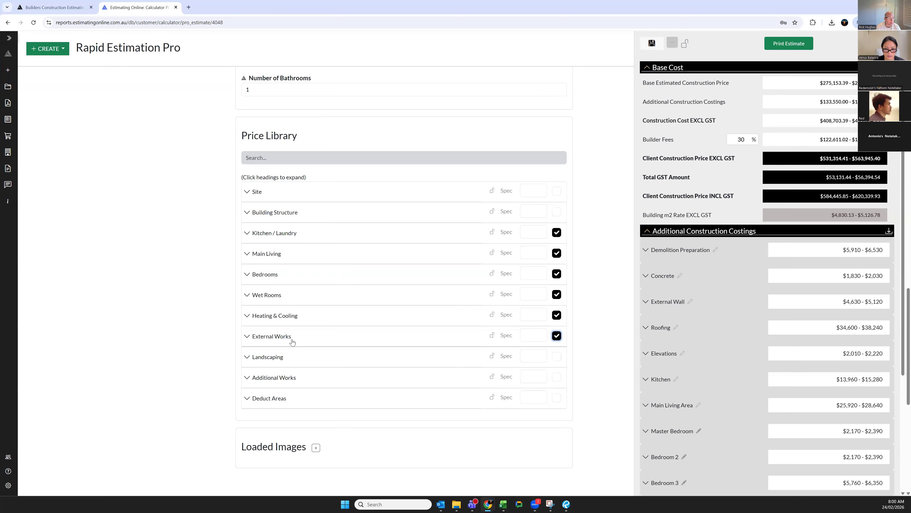
# - Expand External Works in the Price Library, then review the introduction and Project Information at the start of the estimate
pyautogui.click(292, 341)
pyautogui.scroll(6, 280, 339)
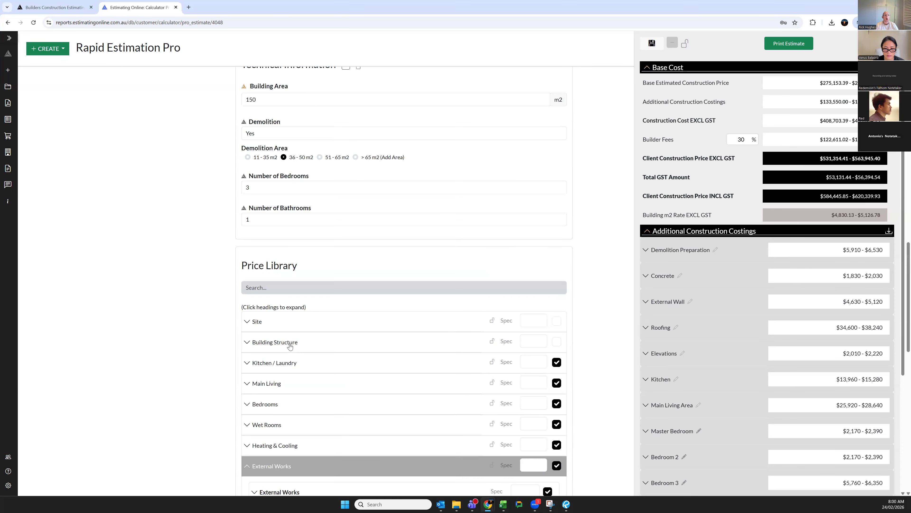
pyautogui.scroll(10, 199, 298)
pyautogui.scroll(2, 208, 284)
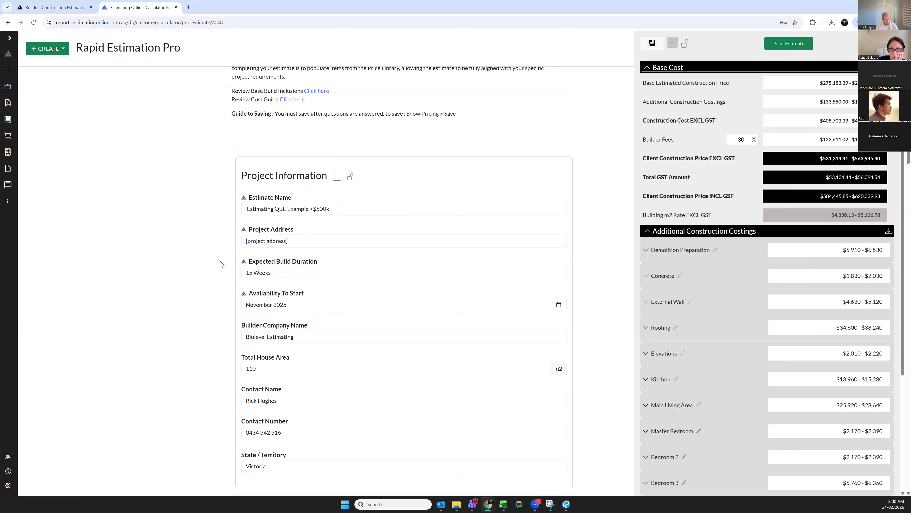
pyautogui.scroll(2, 221, 264)
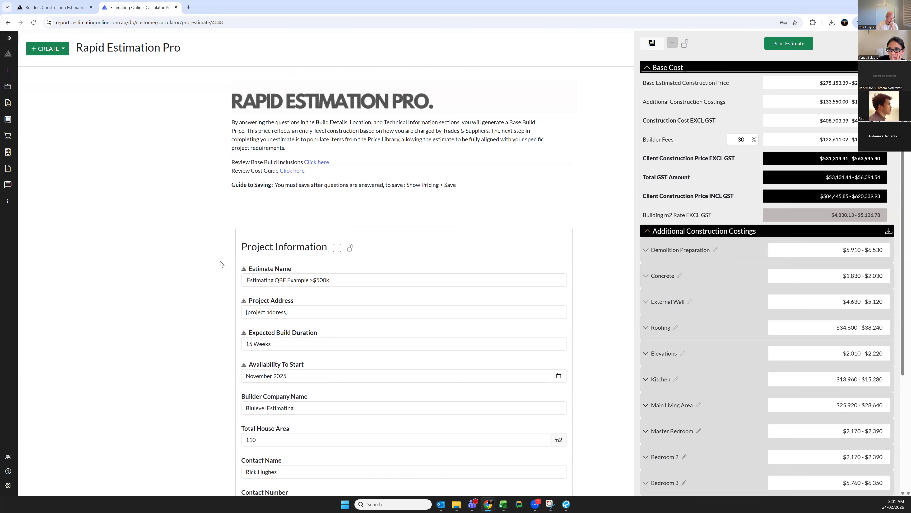
pyautogui.moveTo(647, 84); pyautogui.dragTo(849, 90)
pyautogui.click(289, 271)
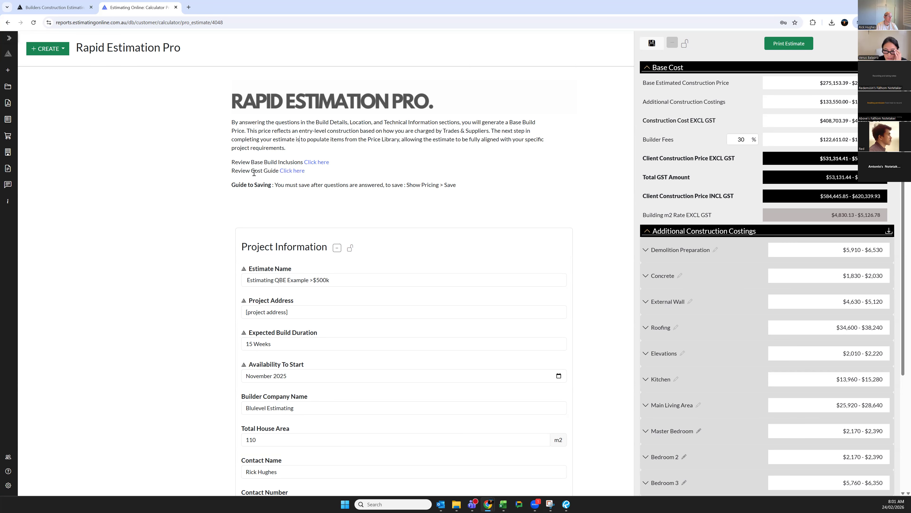
# - Open the Prime Cost Report Guide from the Review Cost Guide link, look through its pages, and return to highlight that link
pyautogui.click(299, 173)
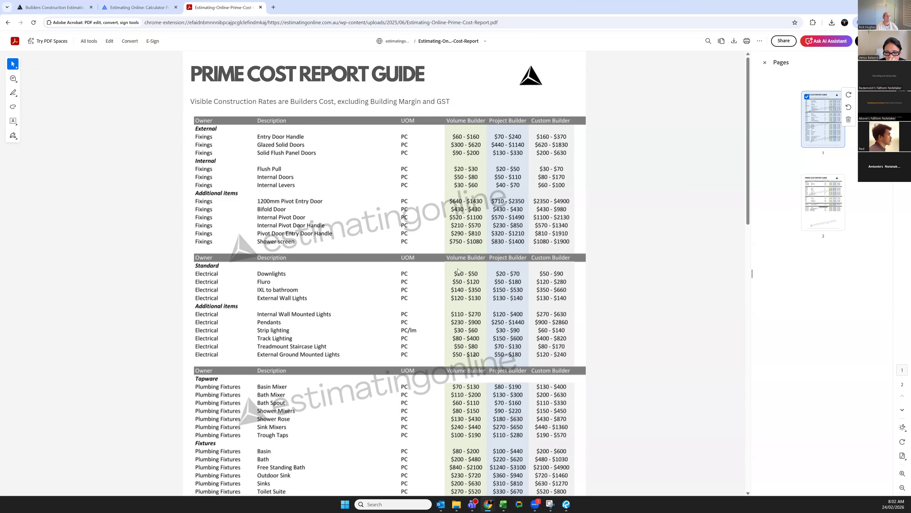
pyautogui.scroll(-2, 459, 271)
pyautogui.scroll(-10, 458, 271)
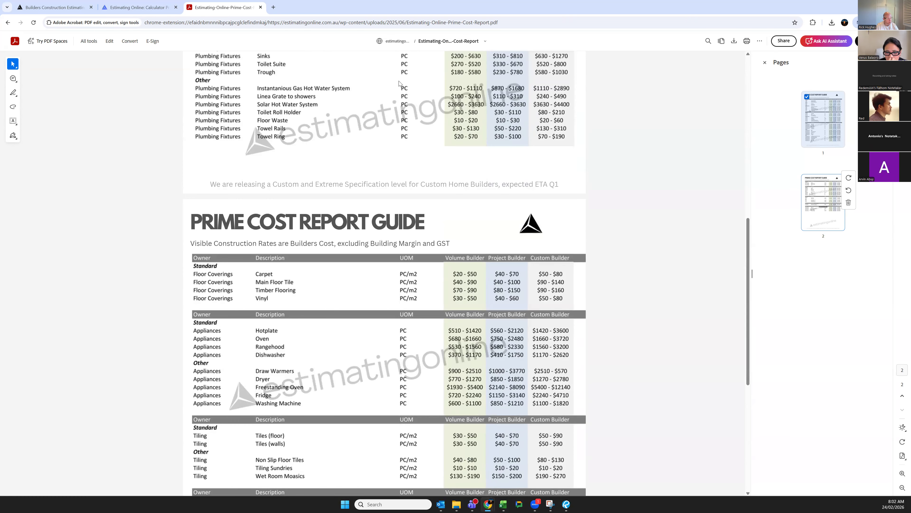
pyautogui.click(142, 8)
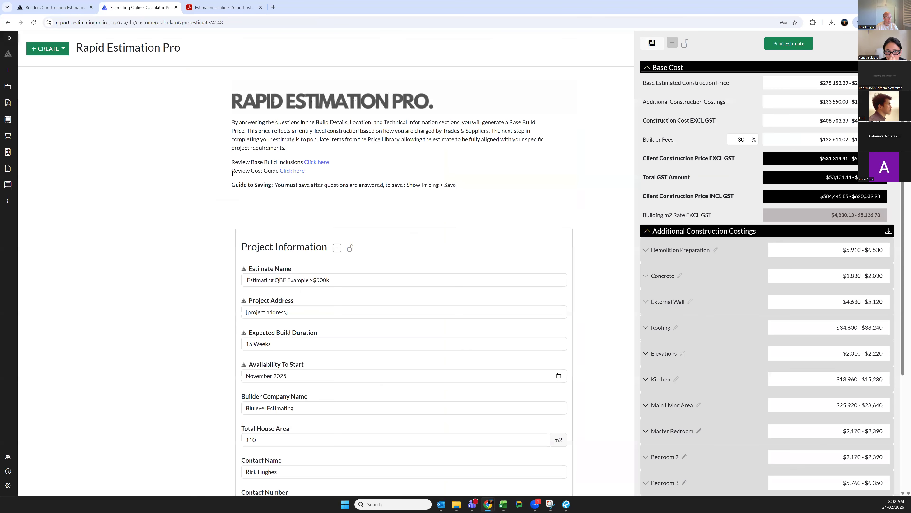
pyautogui.moveTo(230, 173)
pyautogui.mouseDown()
pyautogui.moveTo(306, 173)
pyautogui.moveTo(231, 173)
pyautogui.mouseUp()
pyautogui.click(328, 174)
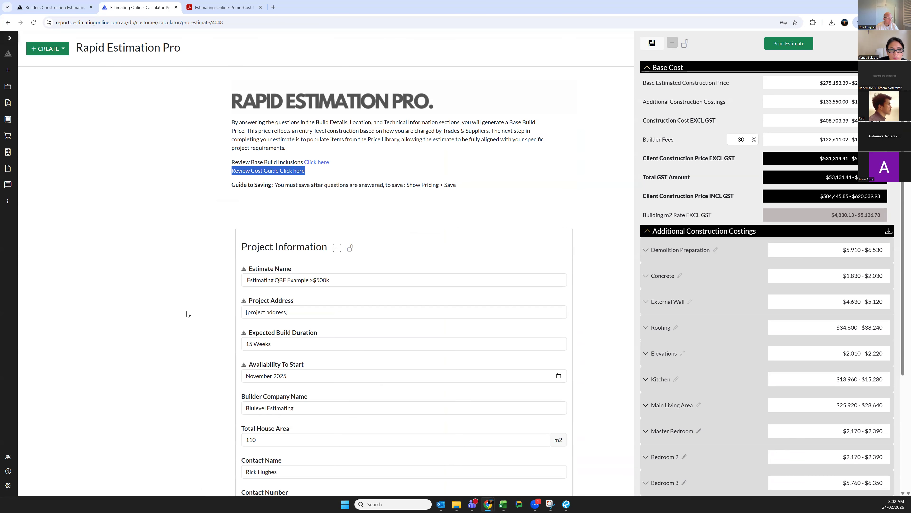
# - View the Budget Description for General Fixtures & Fitting Specification Budget in Build Details, then close it
pyautogui.scroll(-10, 177, 307)
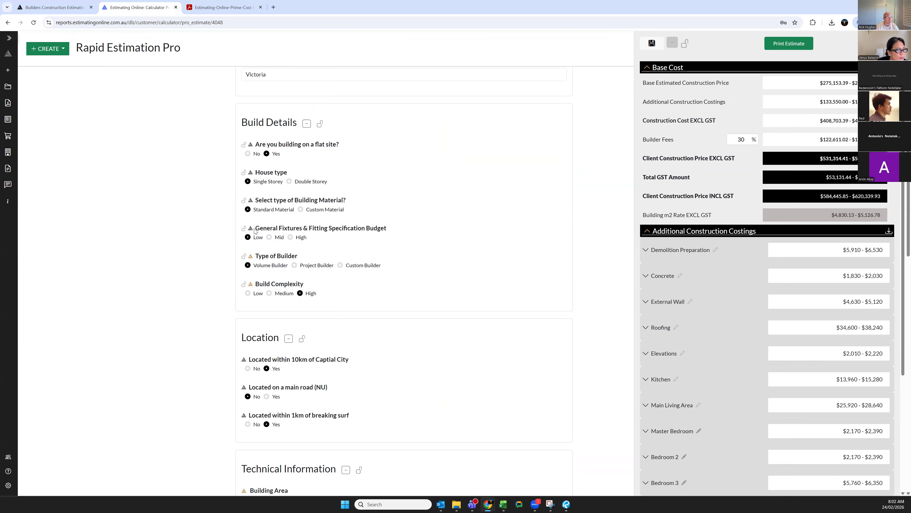
pyautogui.click(251, 229)
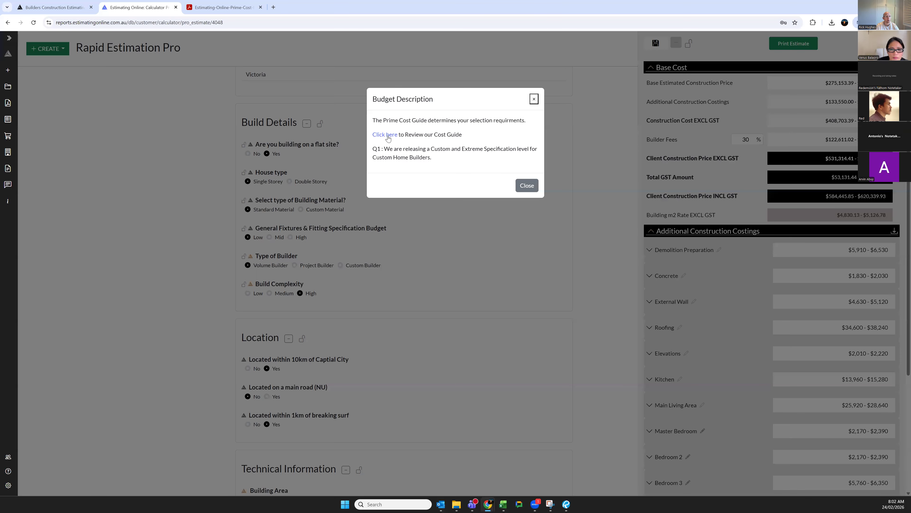
pyautogui.click(534, 99)
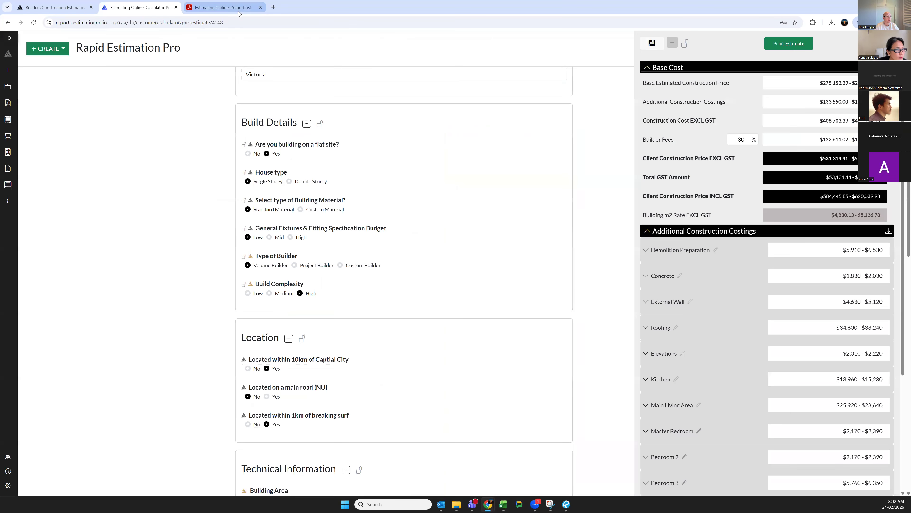
# - Examine the builder-type price ranges on page 2 of the Prime Cost Report Guide, then return to the estimate
pyautogui.click(238, 7)
pyautogui.scroll(-3, 449, 286)
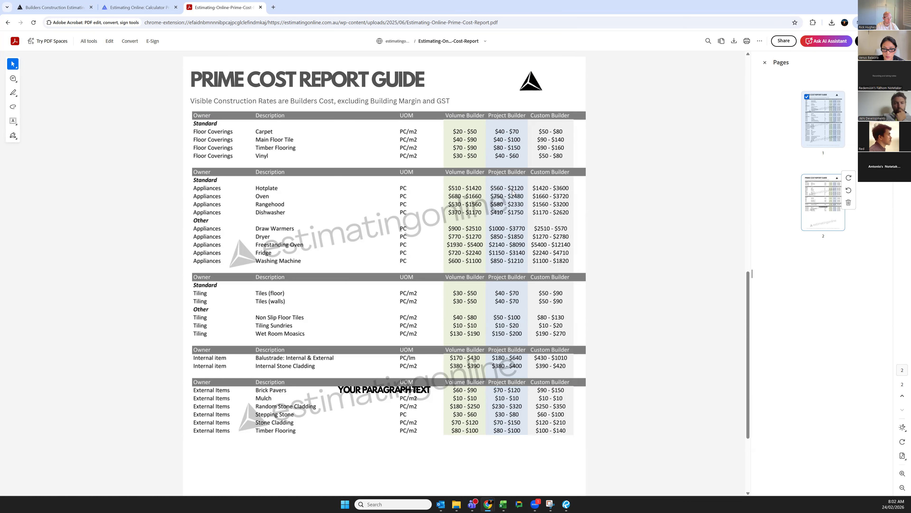
pyautogui.scroll(-2, 432, 332)
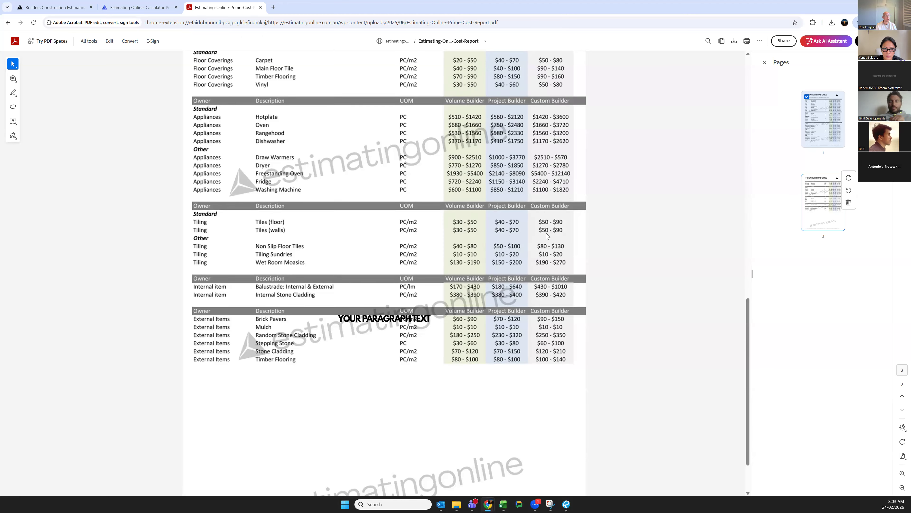
pyautogui.click(138, 8)
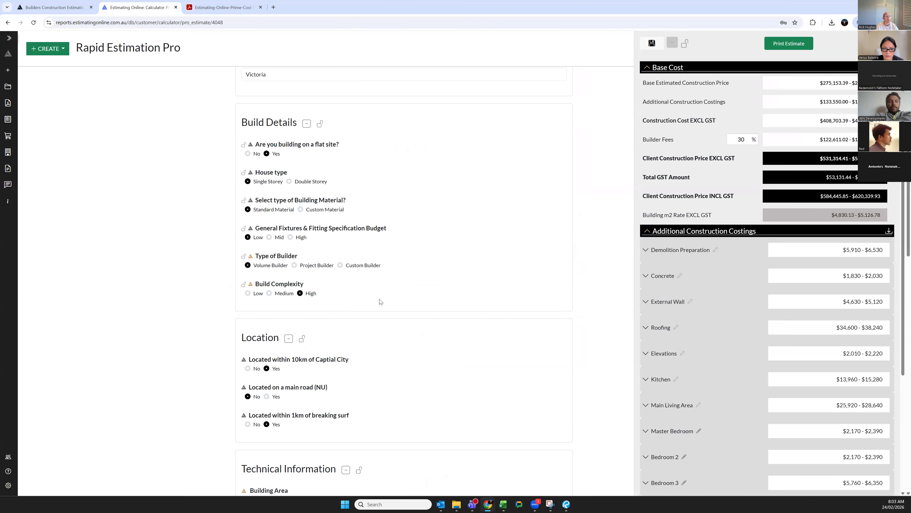
# - Expand Kitchen / Laundry and its Kitchen section in the Price Library, and highlight the Low level Specification base build inclusions
pyautogui.scroll(-5, 379, 301)
pyautogui.scroll(-7, 375, 294)
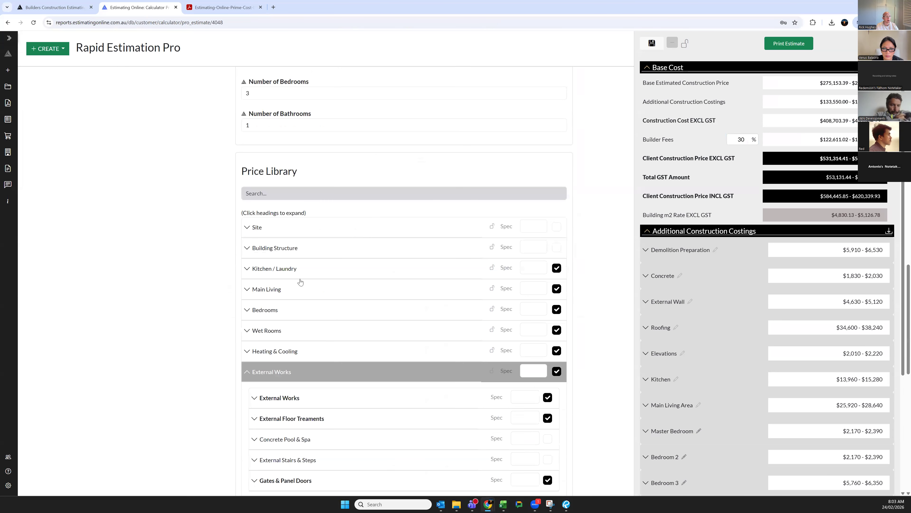
pyautogui.click(281, 273)
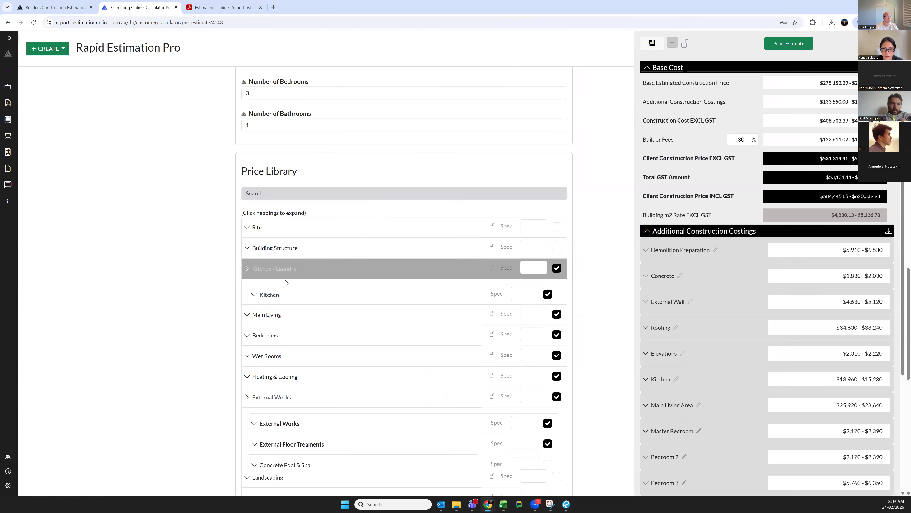
pyautogui.click(277, 296)
pyautogui.click(266, 273)
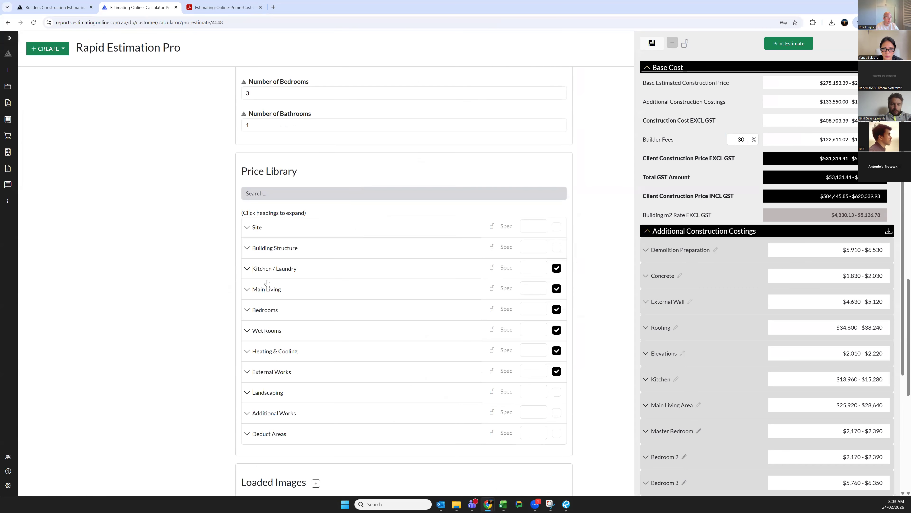
pyautogui.click(266, 271)
pyautogui.click(265, 297)
pyautogui.click(265, 297)
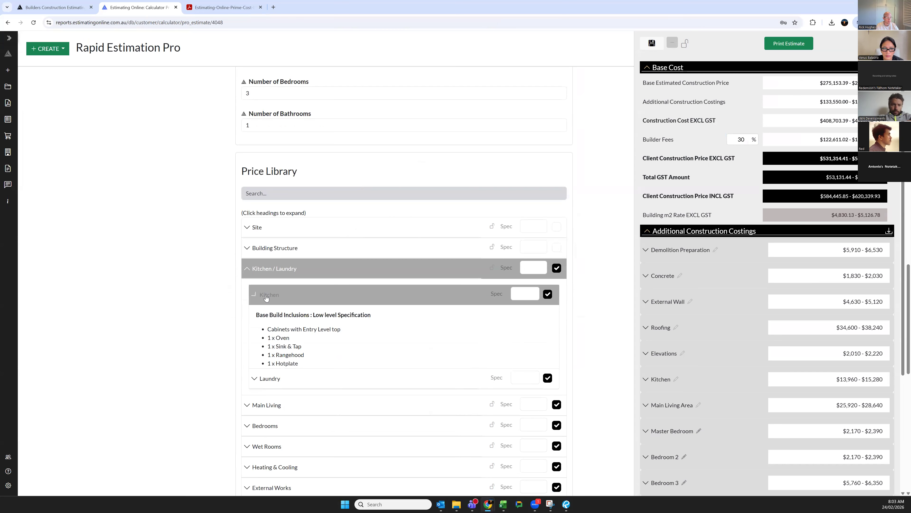
pyautogui.scroll(-4, 260, 368)
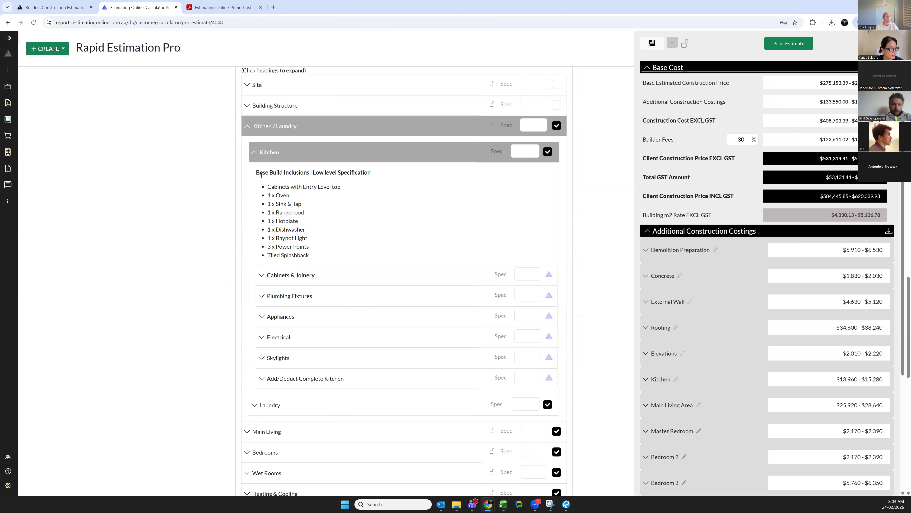
pyautogui.moveTo(256, 174); pyautogui.dragTo(324, 255)
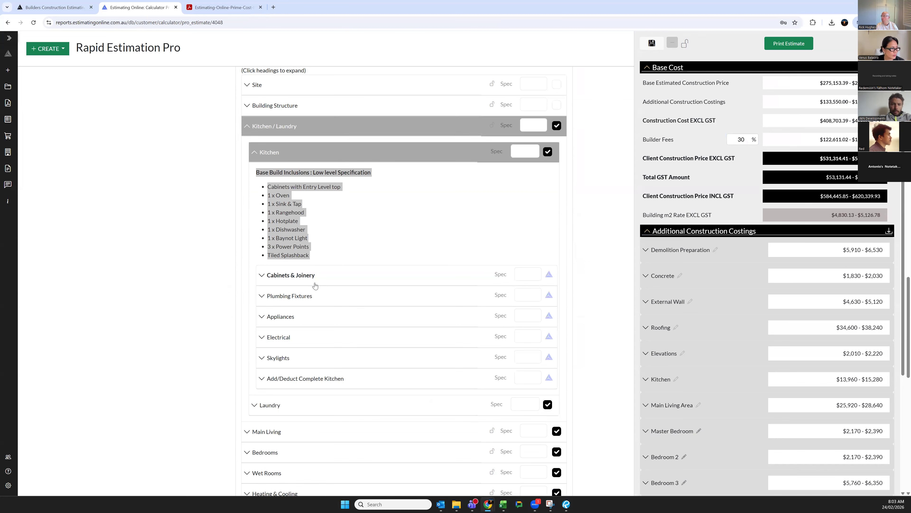
# - Switch to the Rapid Pro plan set in Revu and examine the kitchen area of the floor plan on page 6
pyautogui.hotkey('alt', 'Tab')
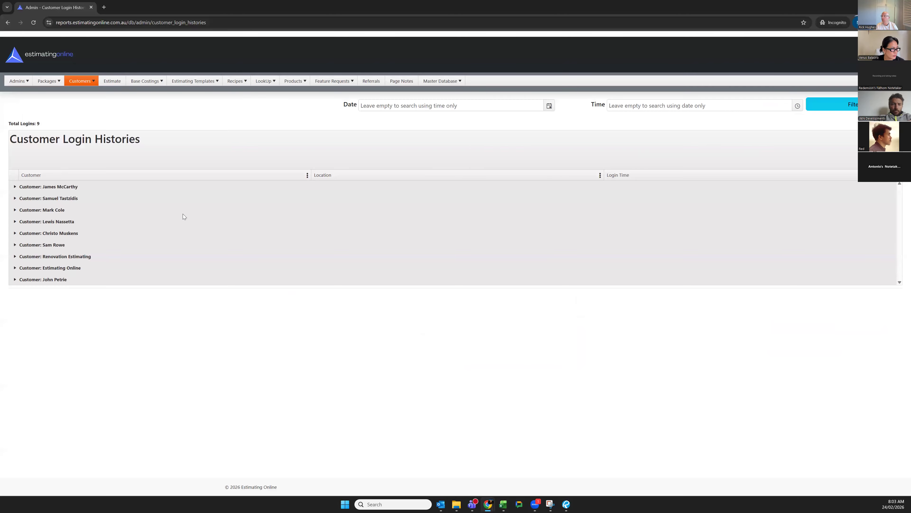
pyautogui.hotkey('alt', 'Tab')
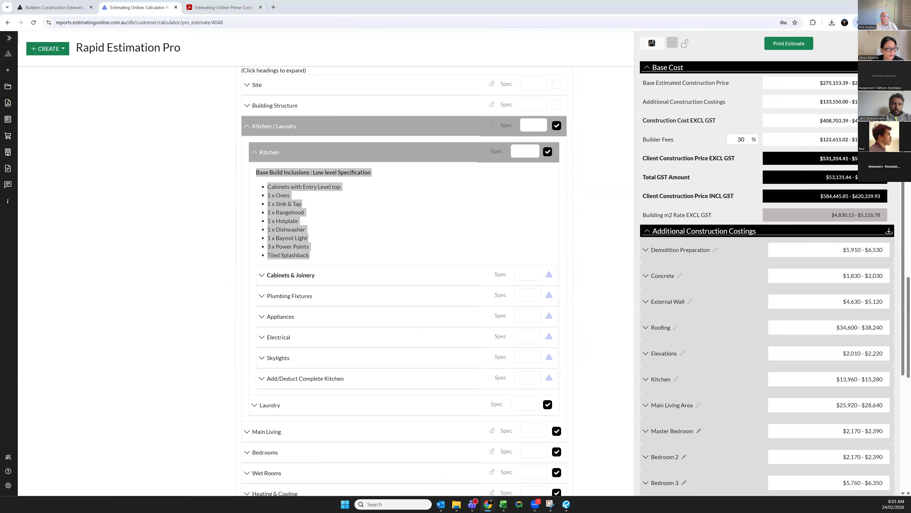
pyautogui.hotkey('alt', 'Tab')
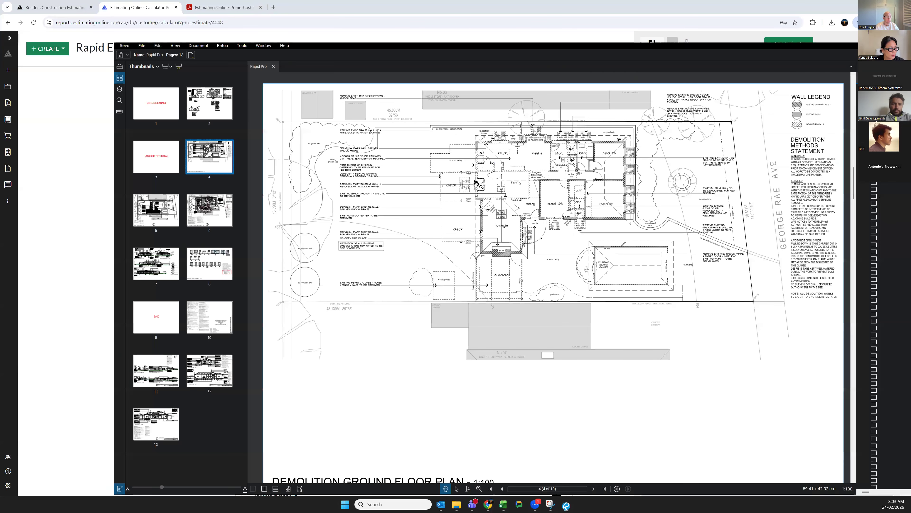
pyautogui.scroll(2, 434, 119)
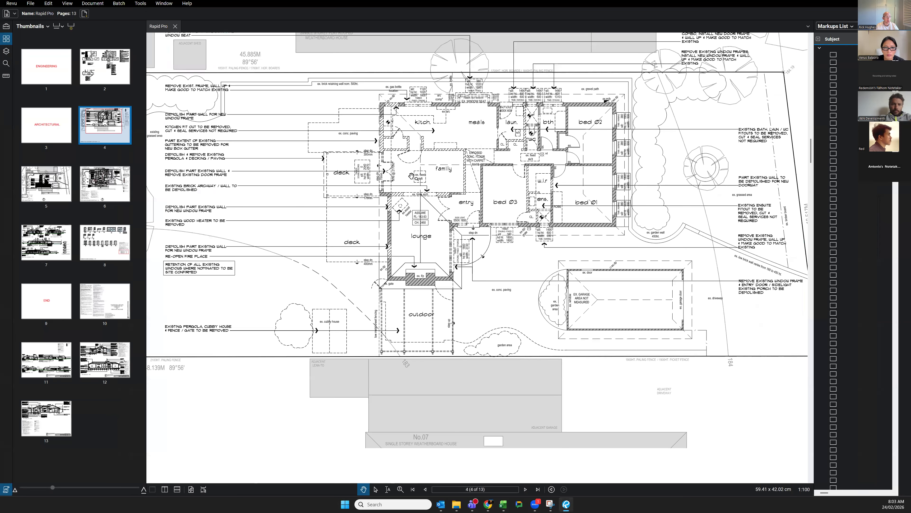
pyautogui.click(99, 183)
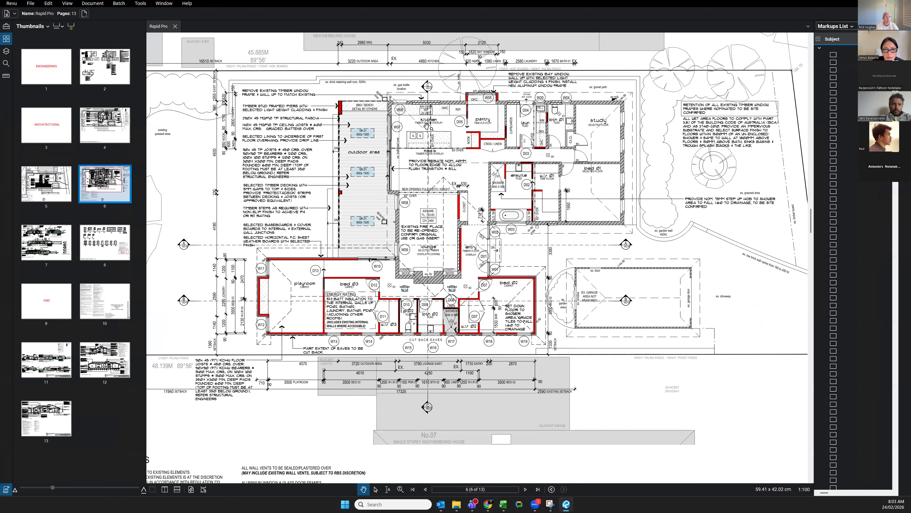
pyautogui.scroll(1, 431, 128)
pyautogui.scroll(2, 363, 261)
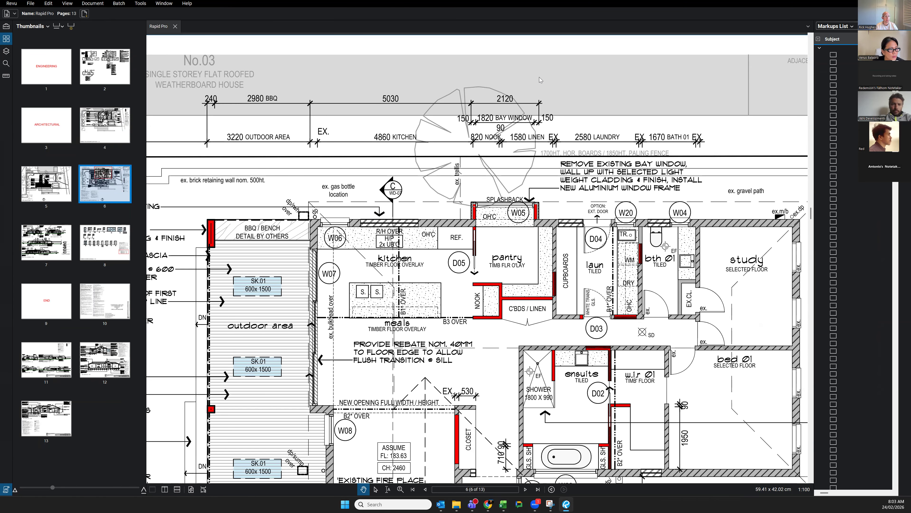
# - Return to the estimate and compare the Technical Information and Kitchen base build inclusions with the Base Estimated Construction Price
pyautogui.hotkey('alt', 'Tab')
pyautogui.click(190, 247)
pyautogui.scroll(7, 245, 250)
pyautogui.scroll(2, 245, 252)
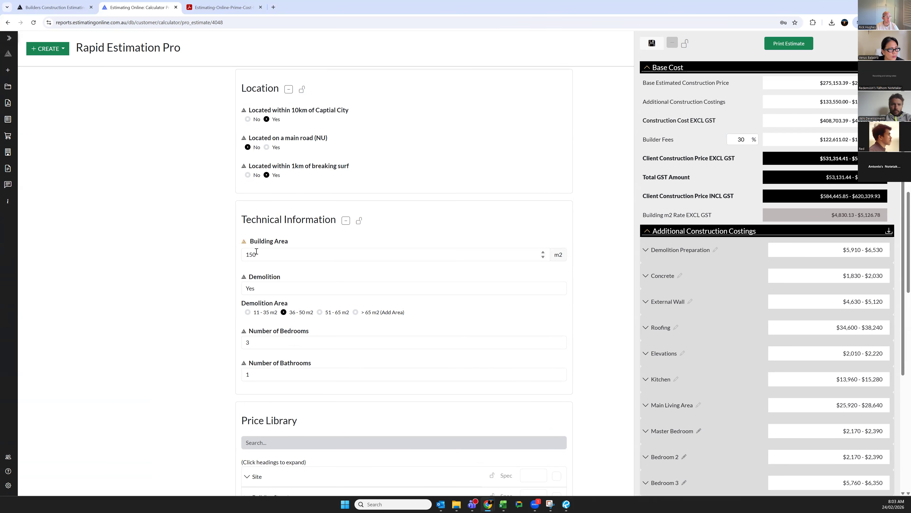
pyautogui.scroll(-10, 276, 295)
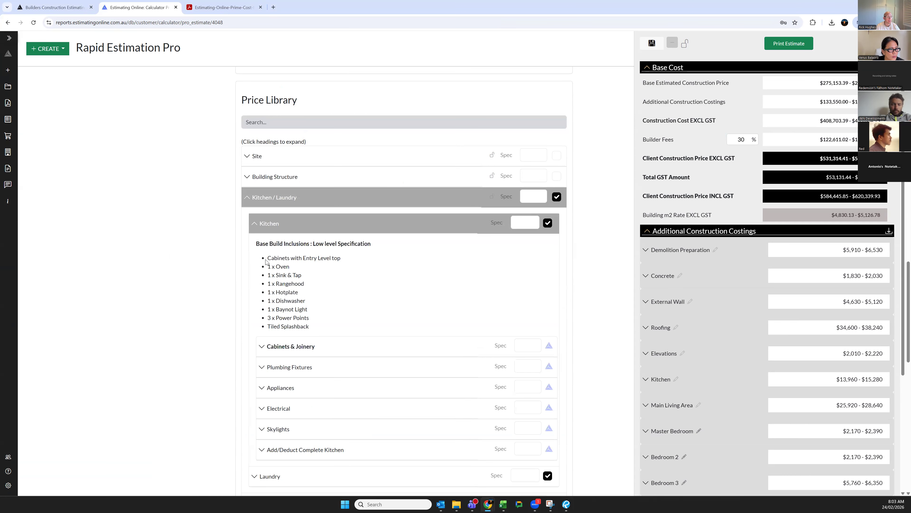
pyautogui.moveTo(267, 258); pyautogui.dragTo(311, 327)
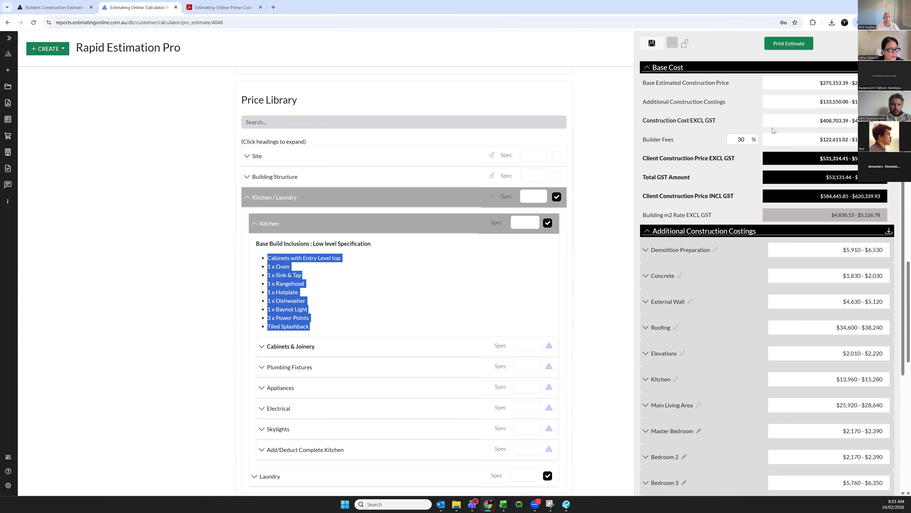
pyautogui.moveTo(819, 83); pyautogui.dragTo(861, 84)
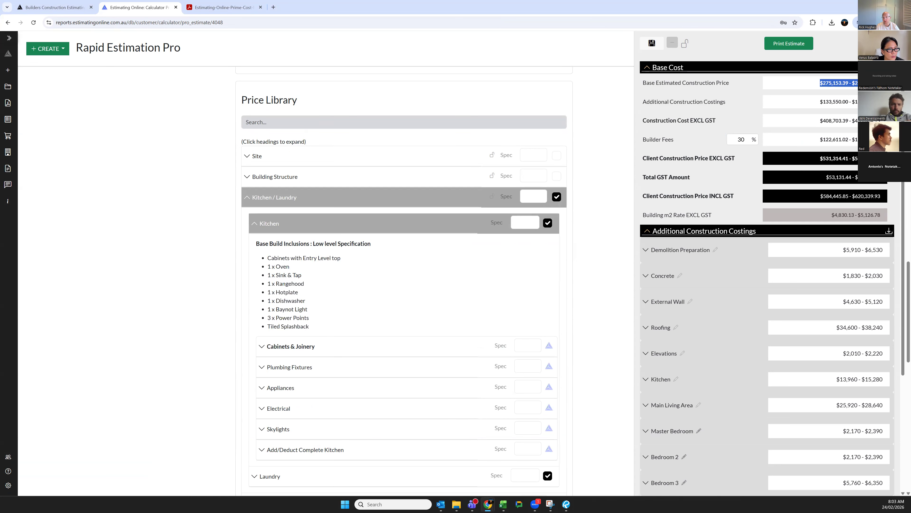
pyautogui.click(290, 310)
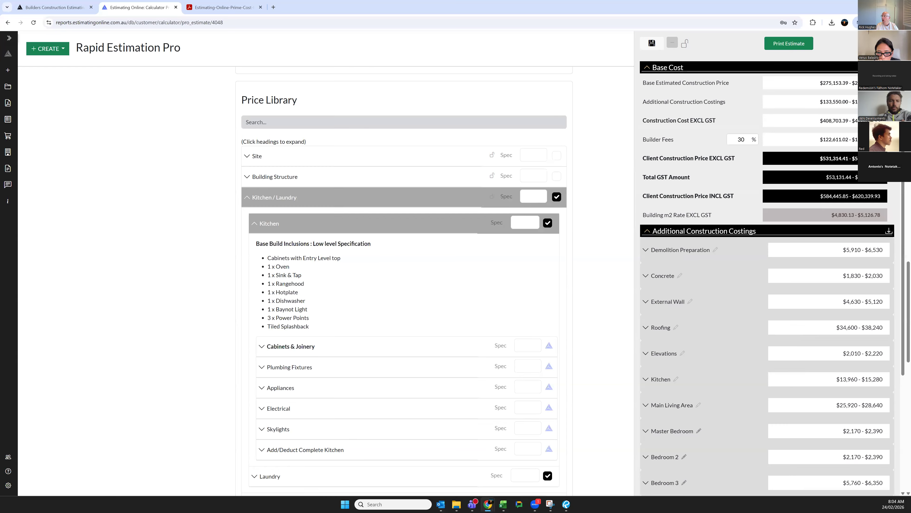
# - Check the kitchen and pantry layout on the page 6 floor plan in Revu again, then return to the estimate
pyautogui.hotkey('alt', 'Tab')
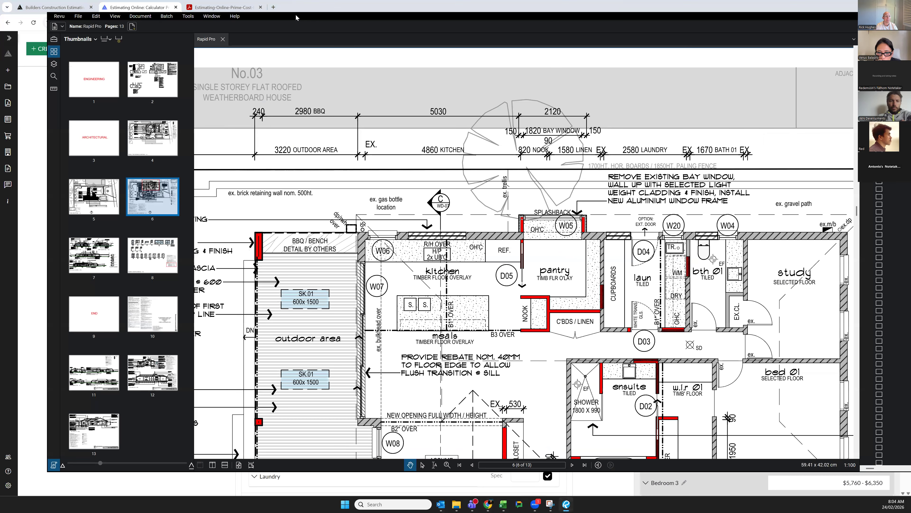
pyautogui.doubleClick(296, 17)
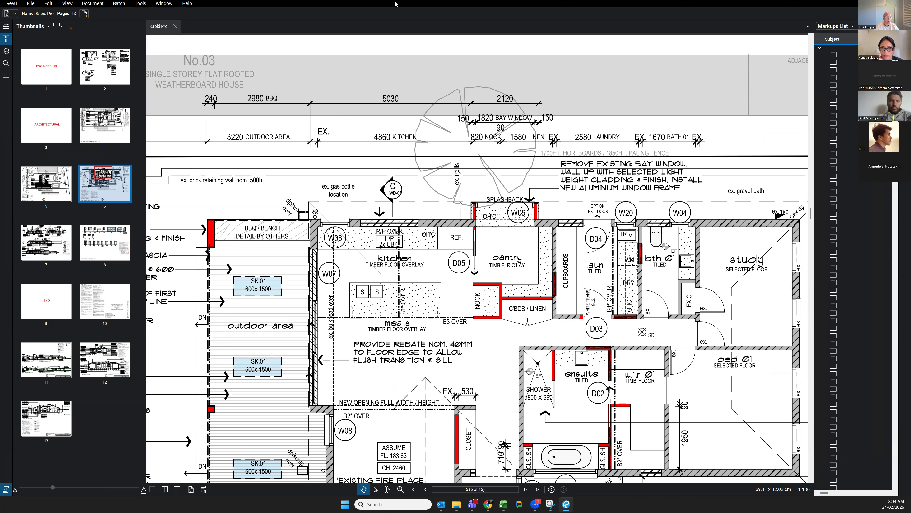
pyautogui.hotkey('alt', 'Tab')
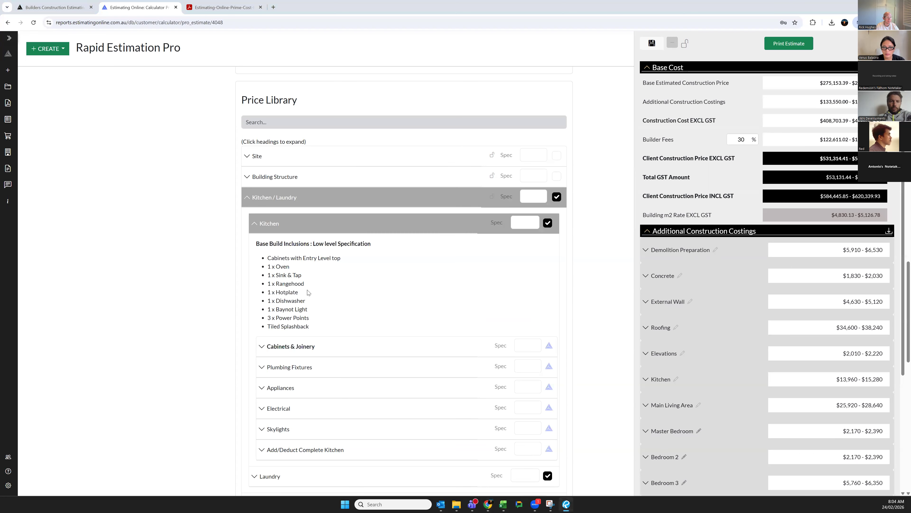
# - Highlight the Rangehood inclusion and expand Cabinets & Joinery under Kitchen in the Price Library
pyautogui.moveTo(304, 283); pyautogui.dragTo(272, 284)
pyautogui.scroll(-2, 291, 285)
pyautogui.click(282, 281)
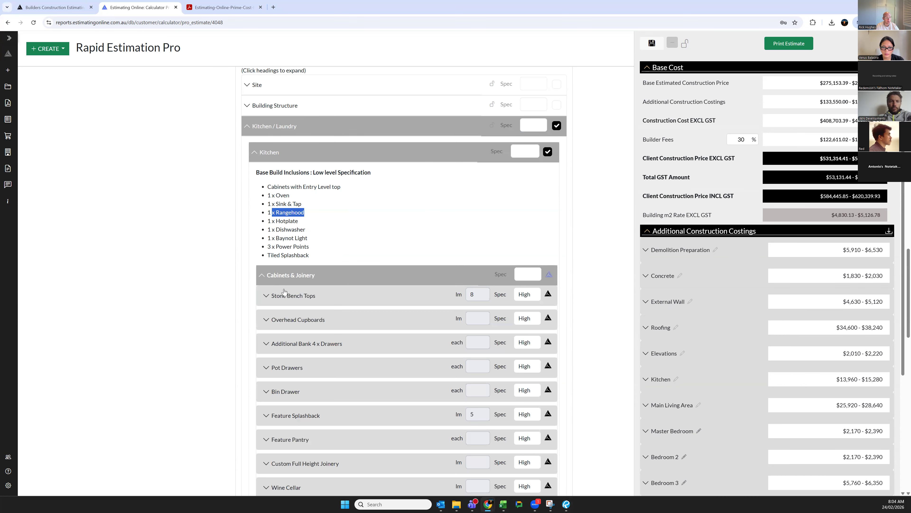
# - Expand the Overhead Cupboards options in the Price Library and check the kitchen on the page 6 floor plan in Revu before returning to the estimate
pyautogui.click(292, 315)
pyautogui.scroll(-2, 293, 315)
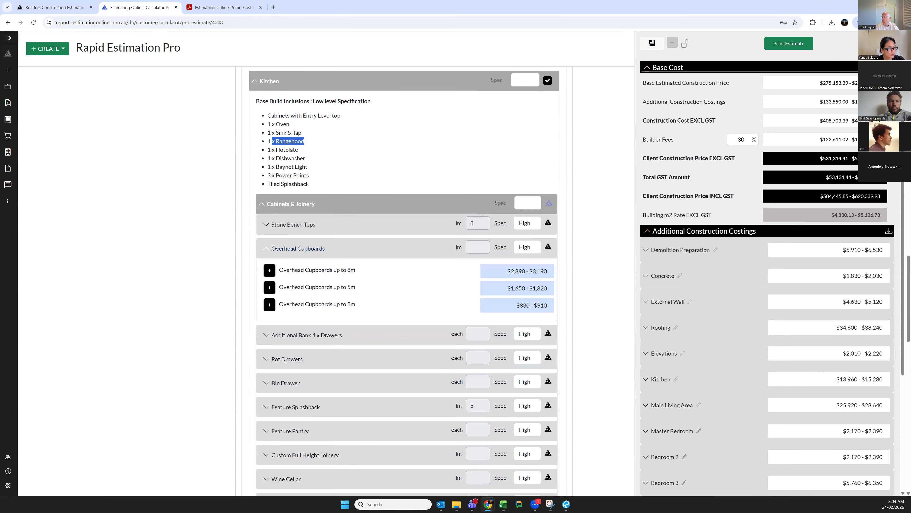
pyautogui.moveTo(331, 512); pyautogui.dragTo(330, 152)
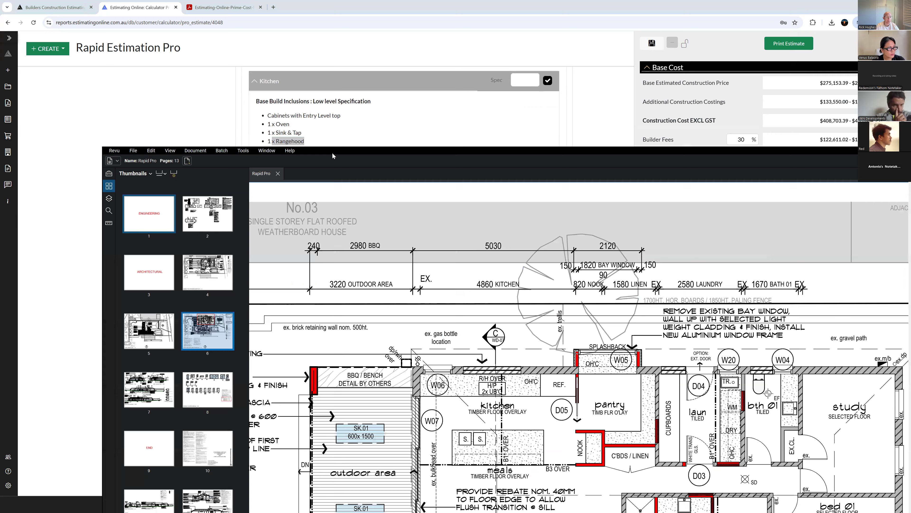
pyautogui.doubleClick(331, 151)
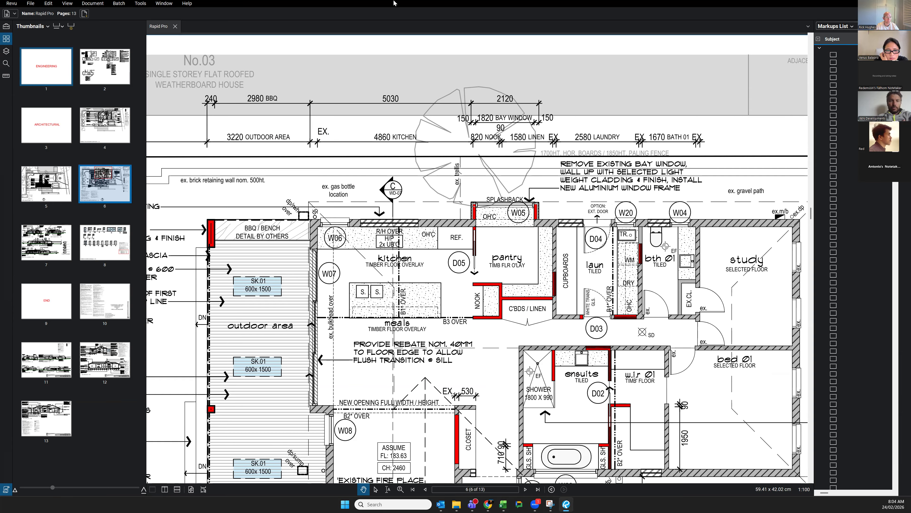
pyautogui.hotkey('alt', 'Tab')
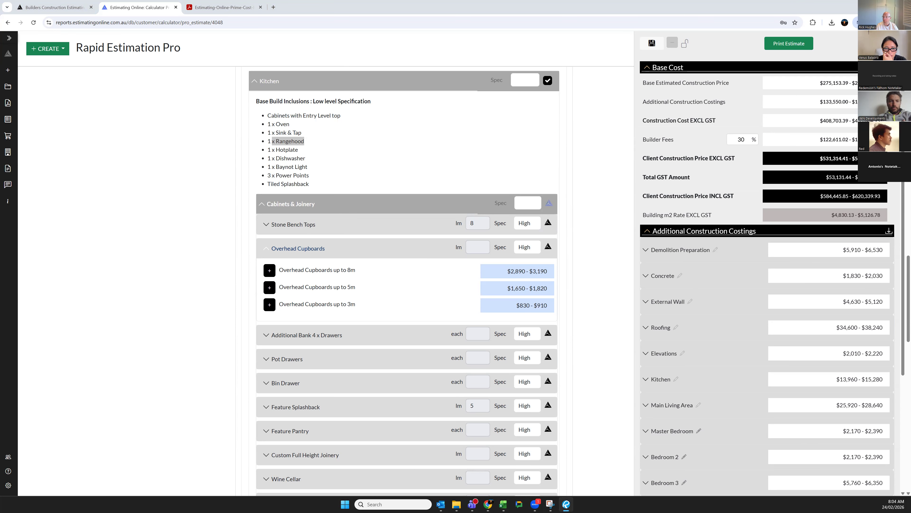
# - Switch to Revu, measure the kitchen's upper bench run beside the fridge with the Box Gutter tool, and undo the measurement
pyautogui.moveTo(0, 107); pyautogui.dragTo(311, 107)
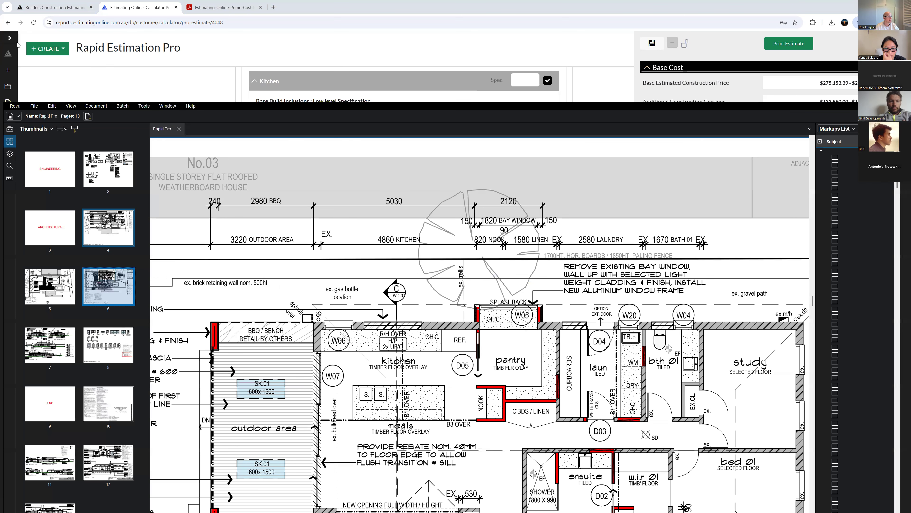
pyautogui.click(6, 26)
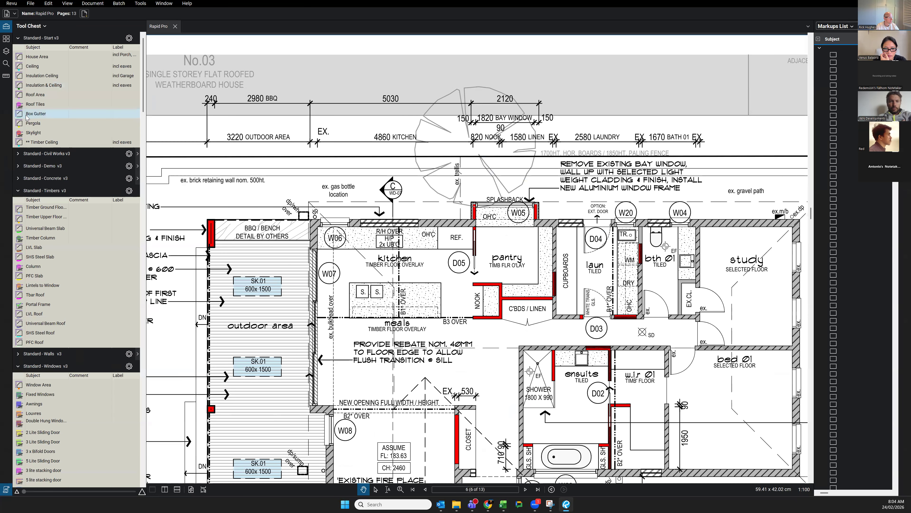
pyautogui.click(318, 248)
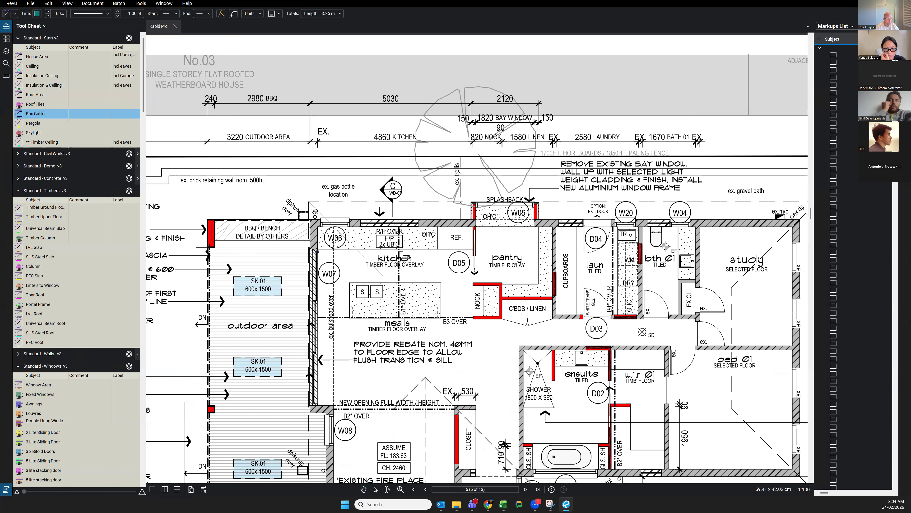
pyautogui.click(438, 249)
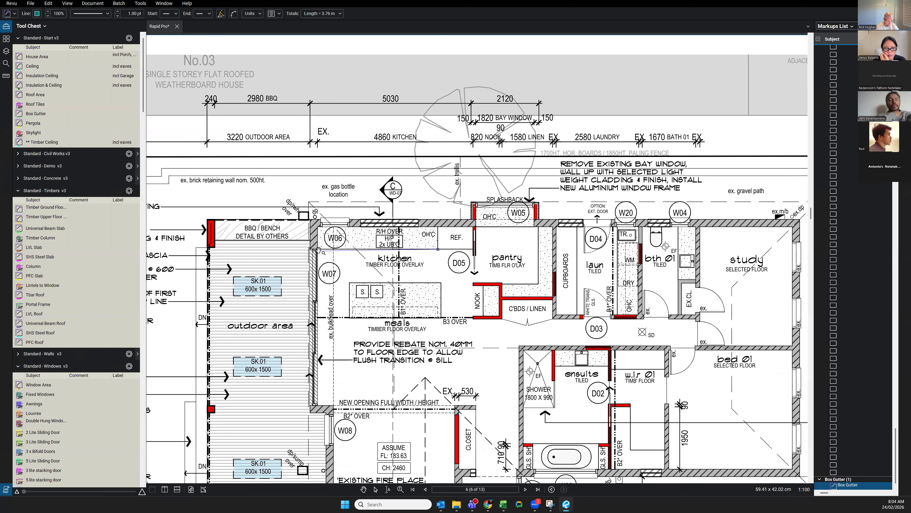
pyautogui.moveTo(327, 253); pyautogui.dragTo(326, 251)
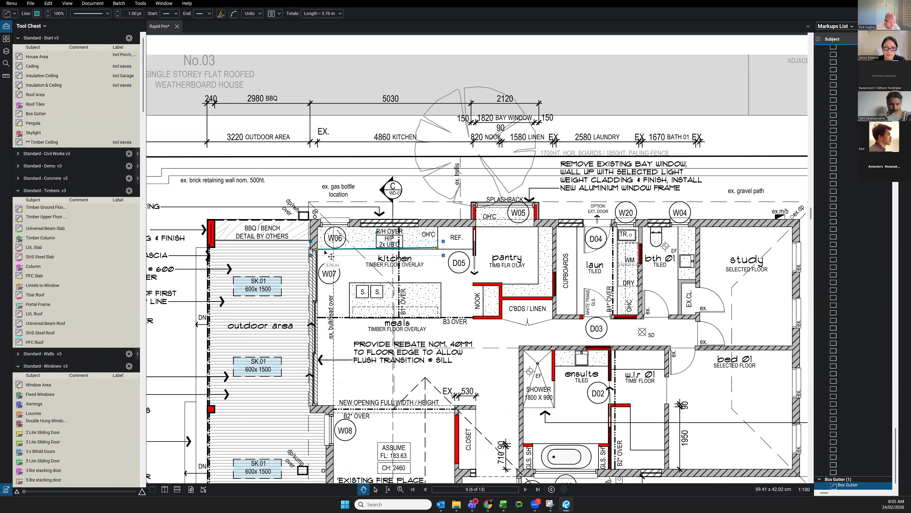
pyautogui.hotkey('ctrl', 'z')
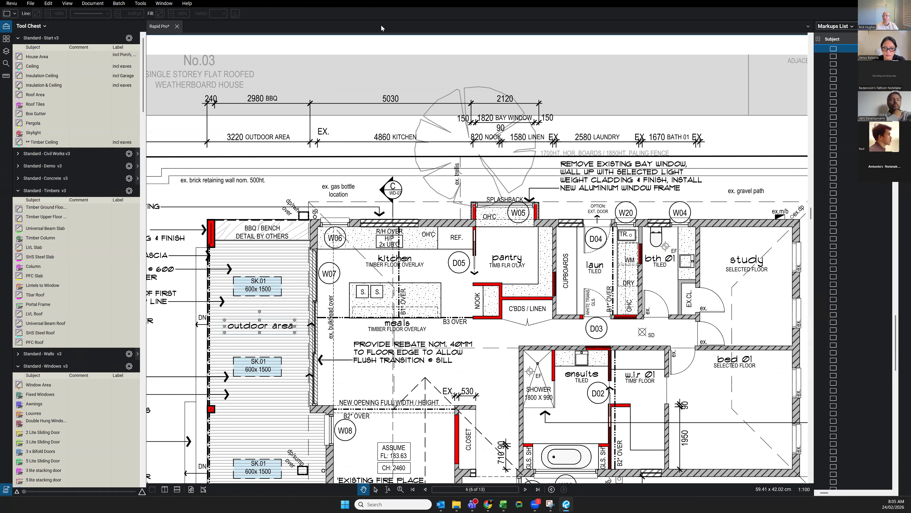
# - Return to the estimate and review the Stone Bench Tops and Pot Drawers options under Cabinets & Joinery
pyautogui.hotkey('alt', 'Tab')
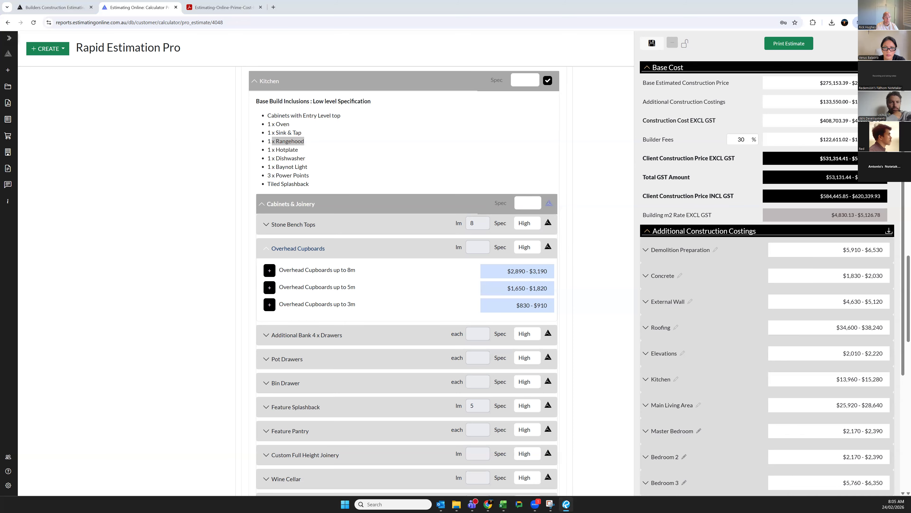
pyautogui.click(301, 150)
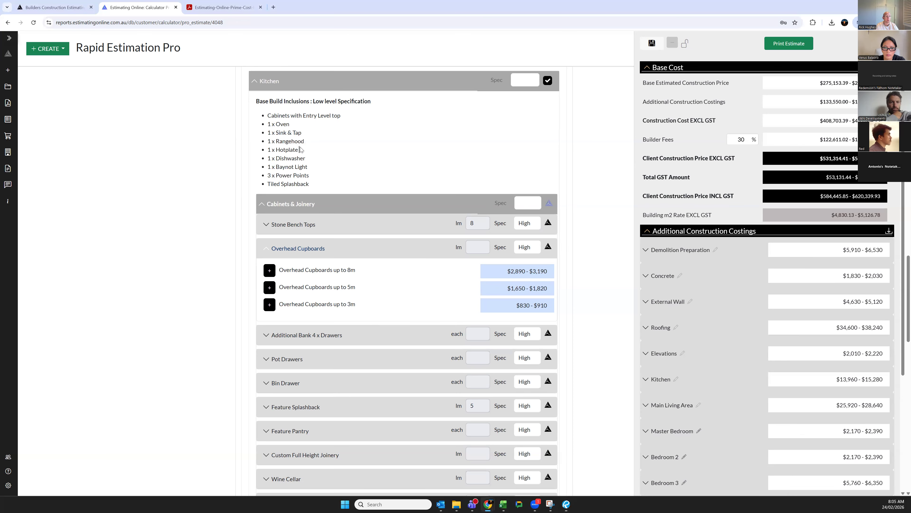
pyautogui.click(301, 224)
pyautogui.scroll(-3, 294, 252)
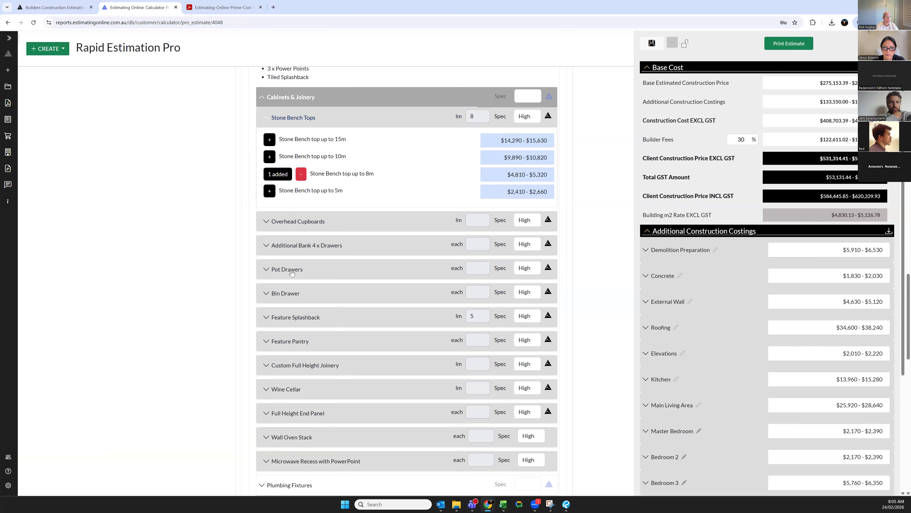
pyautogui.click(287, 269)
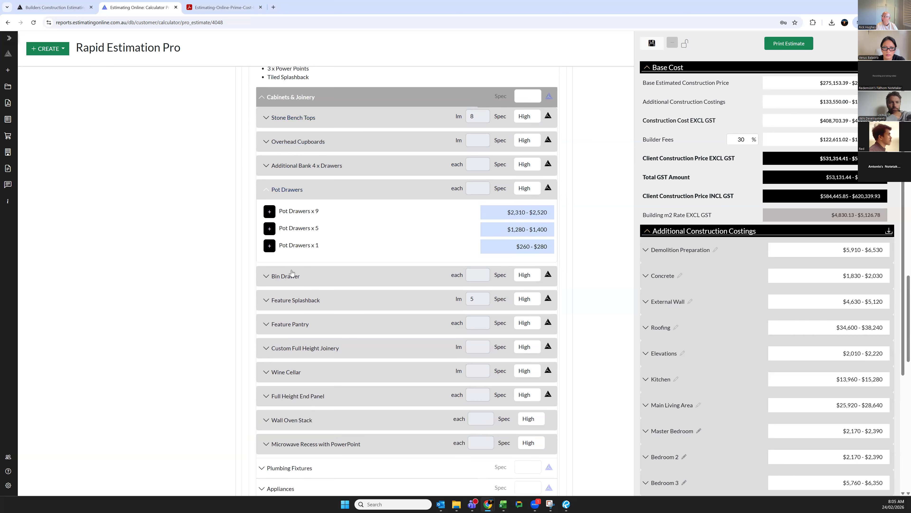
pyautogui.scroll(2, 321, 291)
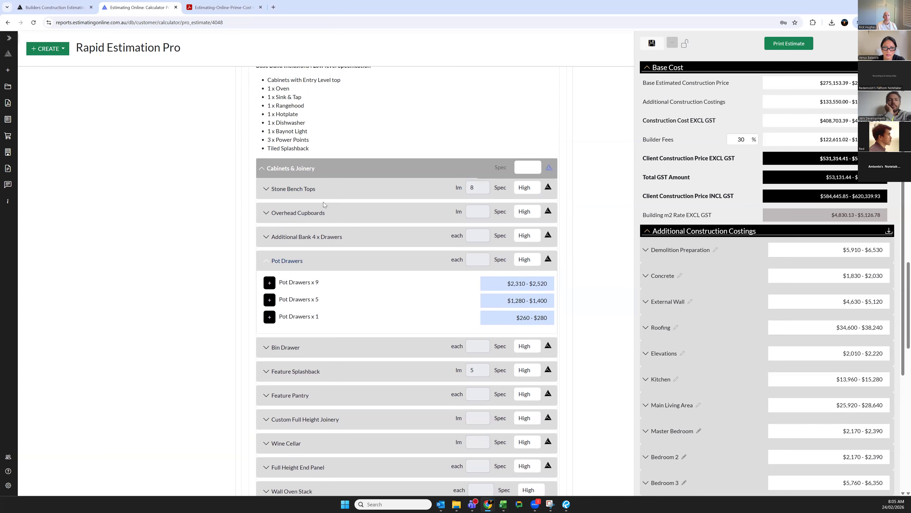
# - Highlight the Base Estimated Construction Price and compare it with the Kitchen base build inclusions
pyautogui.moveTo(712, 83); pyautogui.dragTo(858, 85)
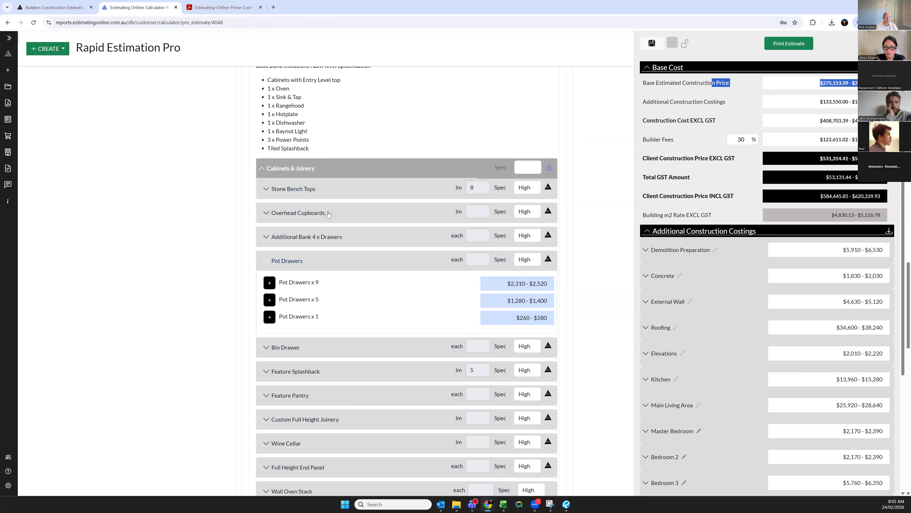
pyautogui.scroll(1, 328, 214)
pyautogui.scroll(2, 328, 215)
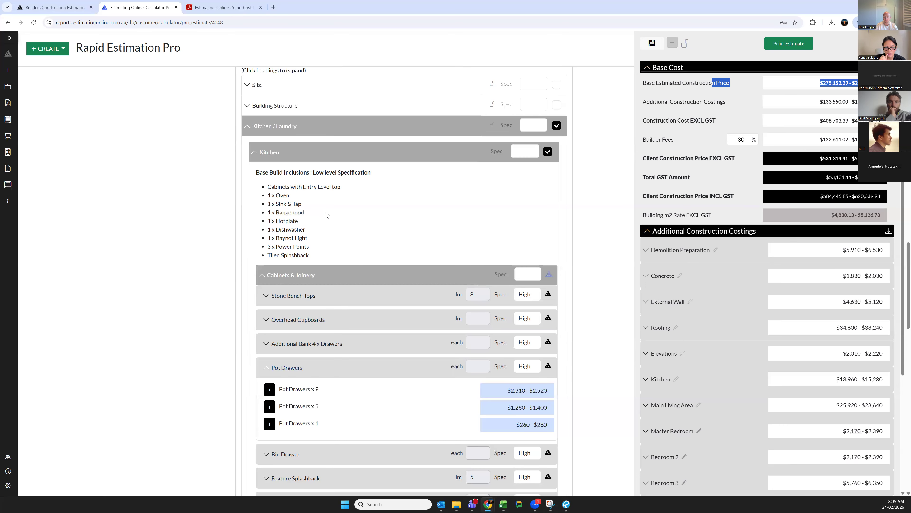
pyautogui.click(276, 205)
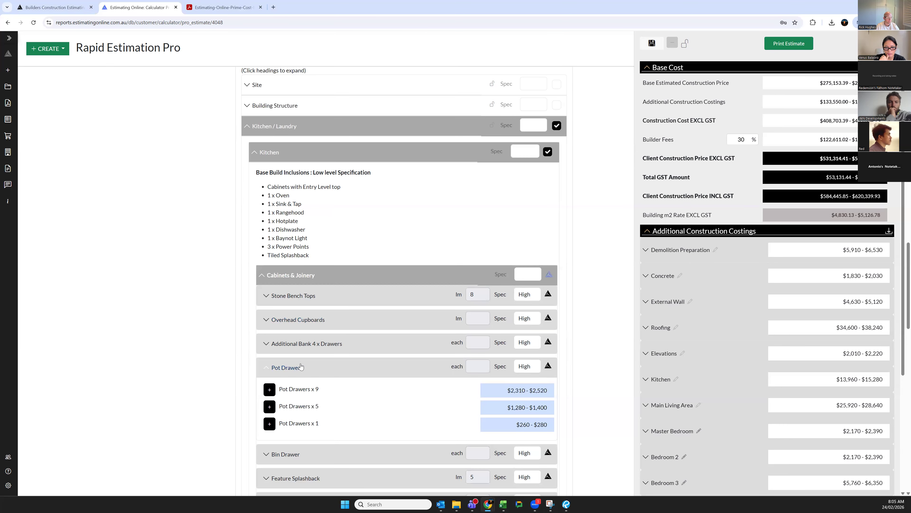
# - Review the Feature Splashback, Custom Full Height Joinery, Wine Cellar and Microwave Recess with PowerPoint options under Cabinets & Joinery
pyautogui.scroll(-3, 301, 366)
pyautogui.click(298, 336)
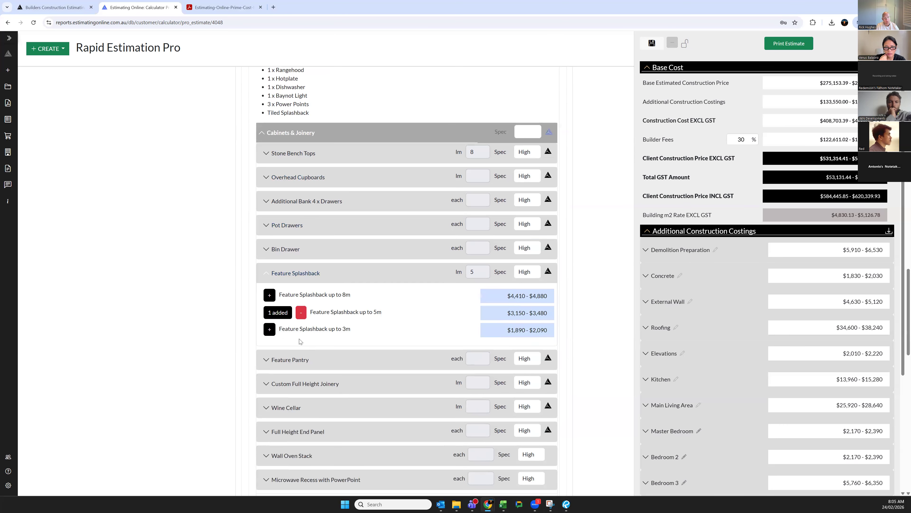
pyautogui.click(295, 366)
pyautogui.click(293, 368)
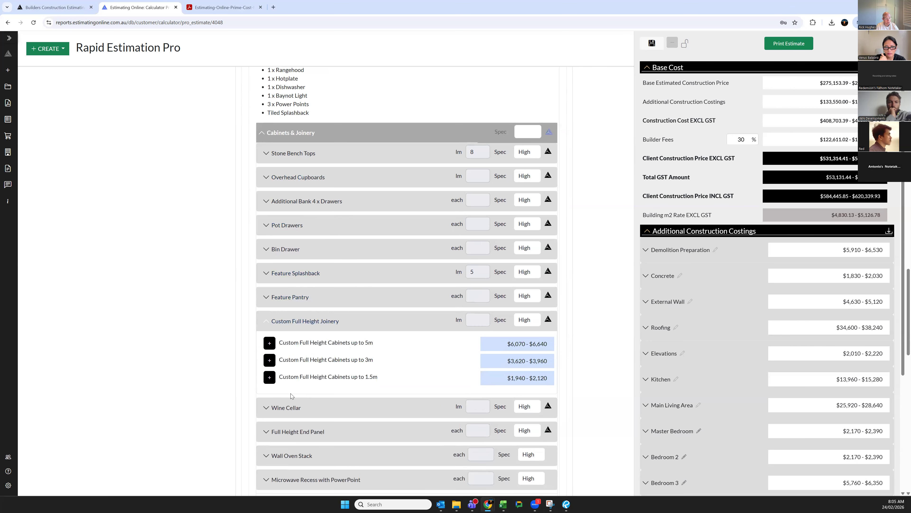
pyautogui.click(288, 409)
pyautogui.click(291, 351)
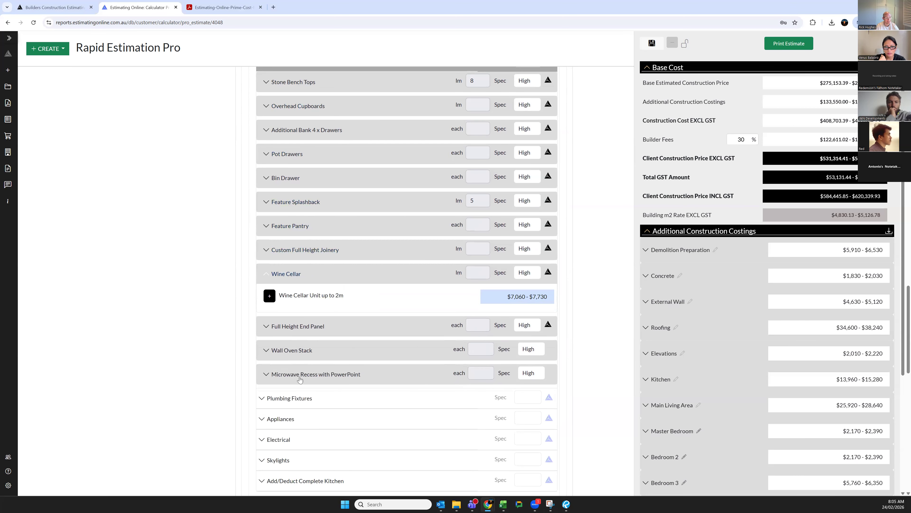
pyautogui.click(297, 382)
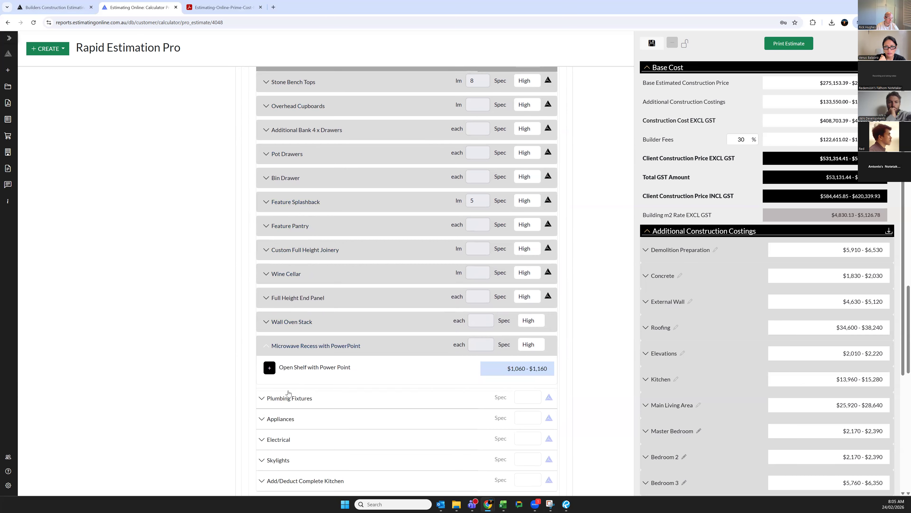
# - Review the Plumbing Fixtures, Appliances, Electrical and Skylights items available under Kitchen in the Price Library
pyautogui.click(289, 397)
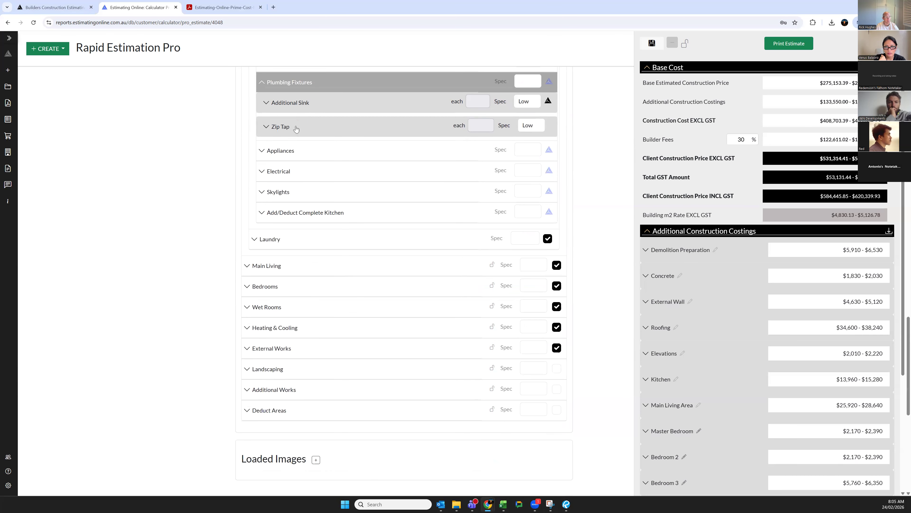
pyautogui.click(284, 152)
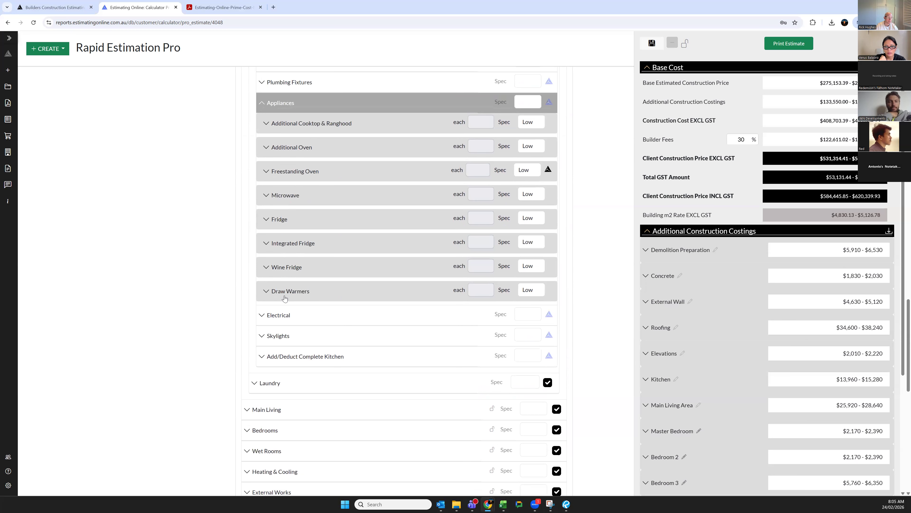
pyautogui.click(285, 316)
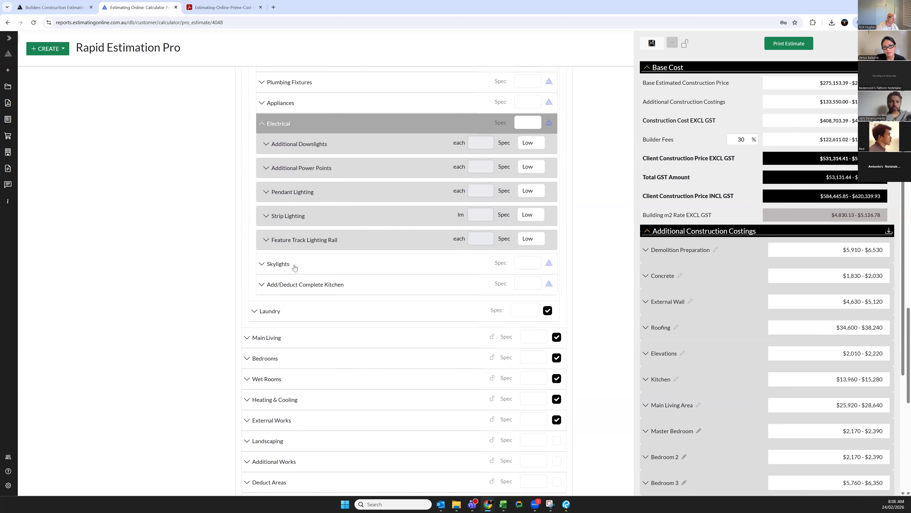
pyautogui.click(278, 264)
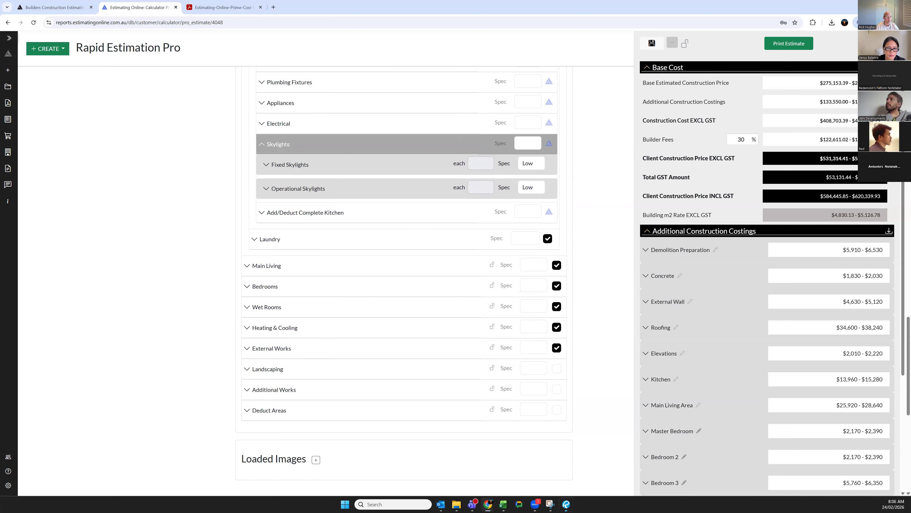
# - Glance at the floor plan in Revu, then return to the estimate and highlight the full Kitchen base build inclusions list
pyautogui.click(566, 504)
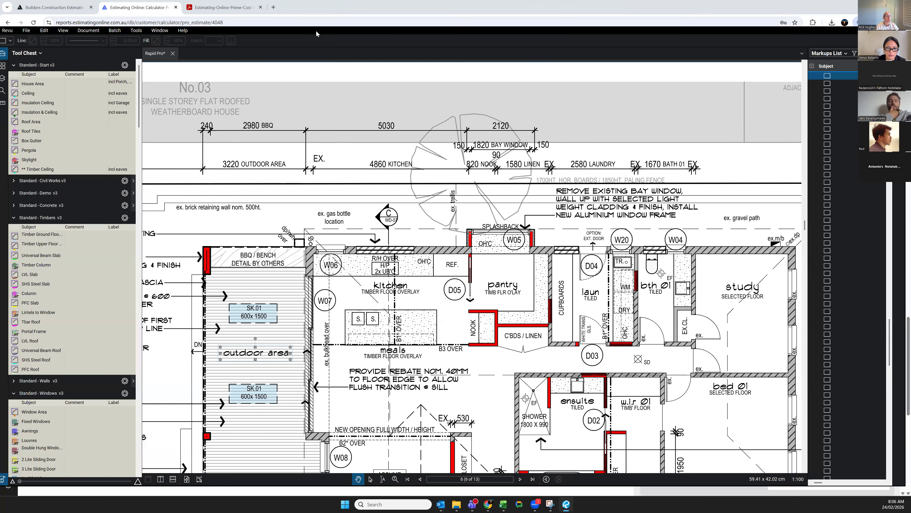
pyautogui.hotkey('alt', 'Tab')
pyautogui.scroll(5, 306, 290)
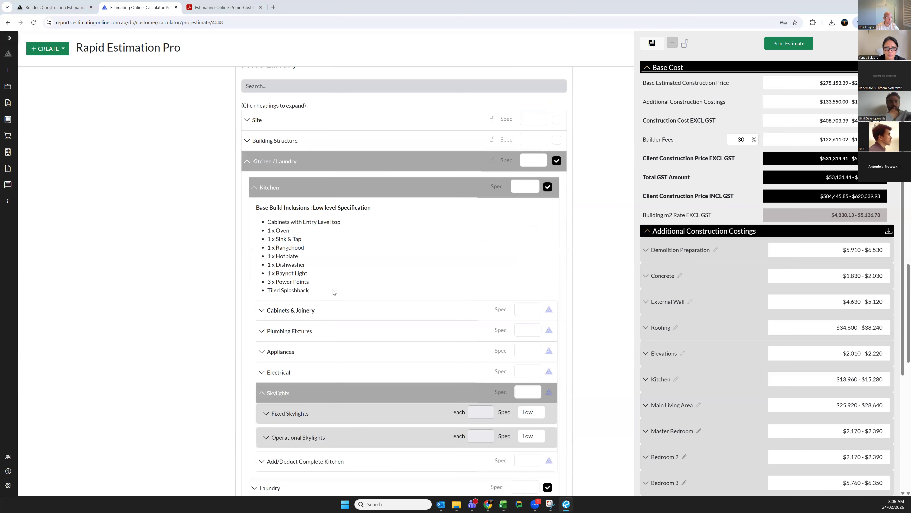
pyautogui.moveTo(306, 291); pyautogui.dragTo(253, 206)
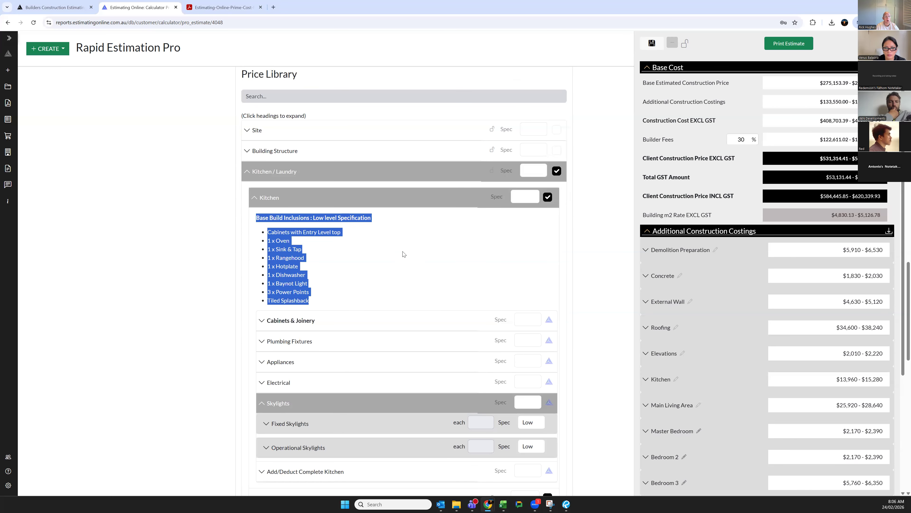
pyautogui.click(404, 254)
pyautogui.scroll(-3, 467, 323)
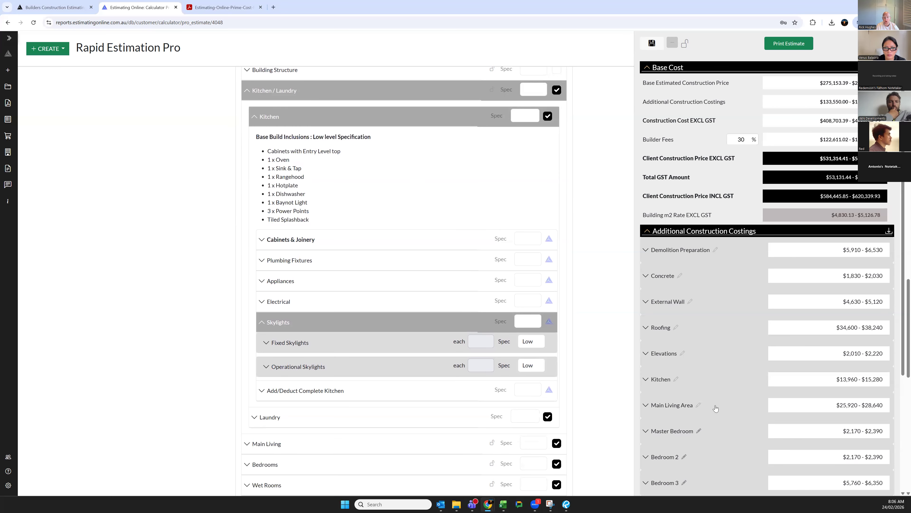
# - Expand the Kitchen entry in Additional Construction Costings and add Overhead Cupboards up to 5m from Cabinets & Joinery
pyautogui.click(659, 381)
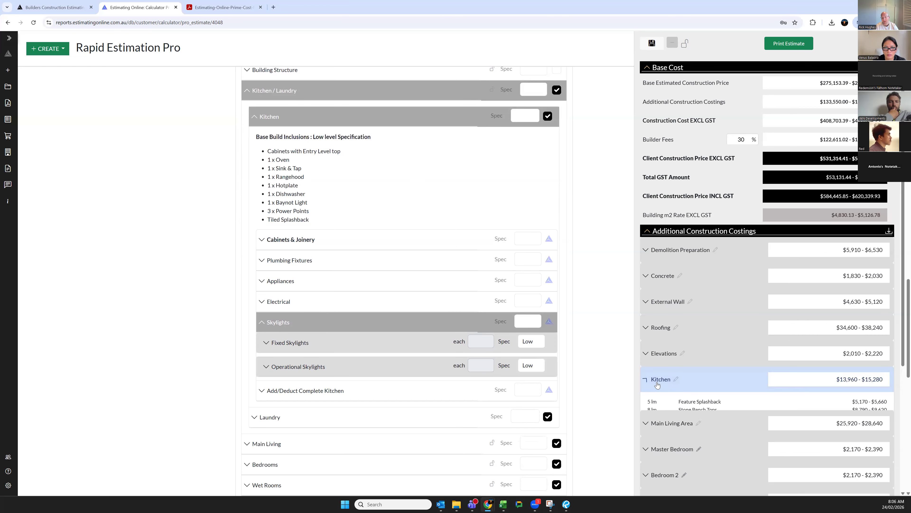
pyautogui.scroll(-2, 751, 330)
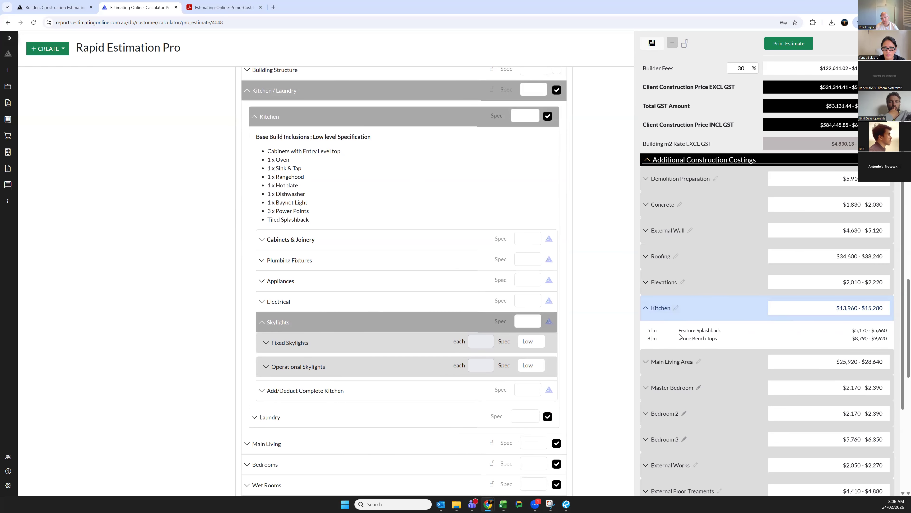
pyautogui.click(298, 239)
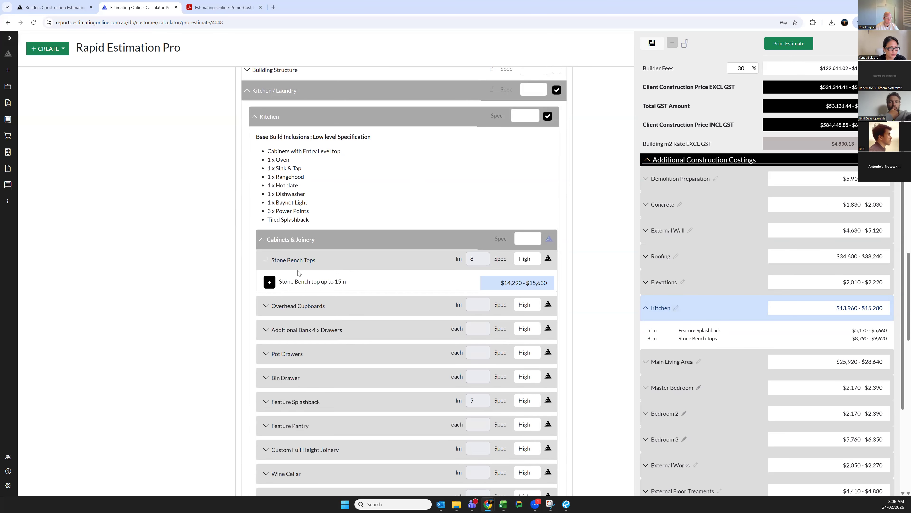
pyautogui.click(286, 365)
pyautogui.click(270, 323)
# - Add Pot Drawers x 5 and one Feature Pantry to the kitchen's Cabinets & Joinery
pyautogui.scroll(-4, 274, 297)
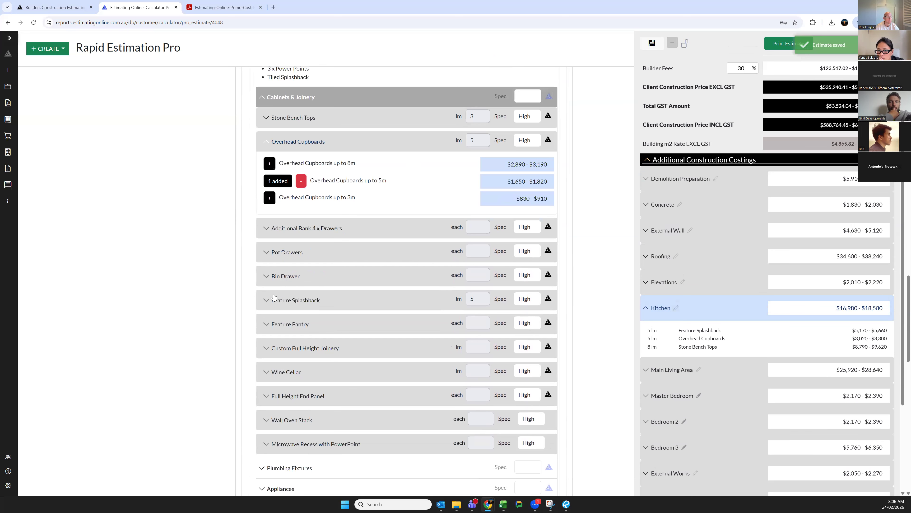
pyautogui.click(273, 252)
pyautogui.click(270, 229)
pyautogui.click(266, 312)
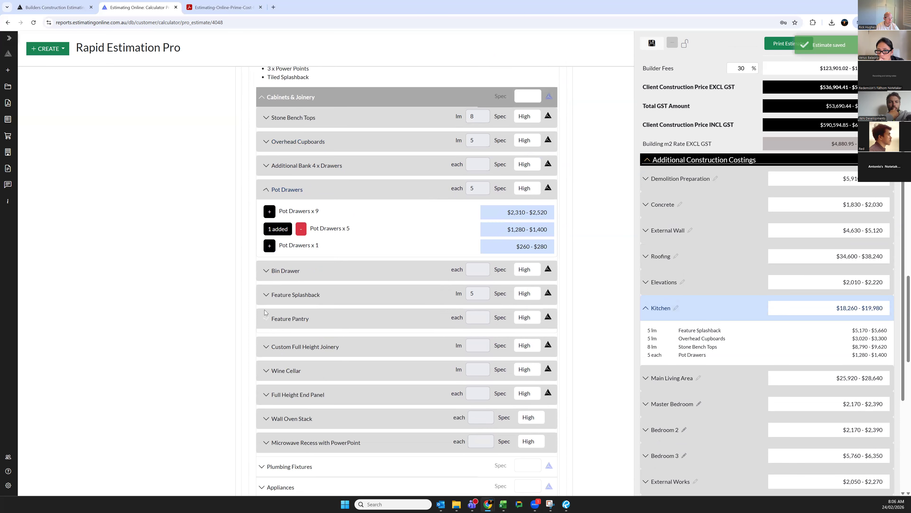
pyautogui.click(269, 301)
# - Add Custom Full Height Cabinets up to 3m and one Full Height End Panel to the kitchen's Cabinets & Joinery
pyautogui.click(287, 341)
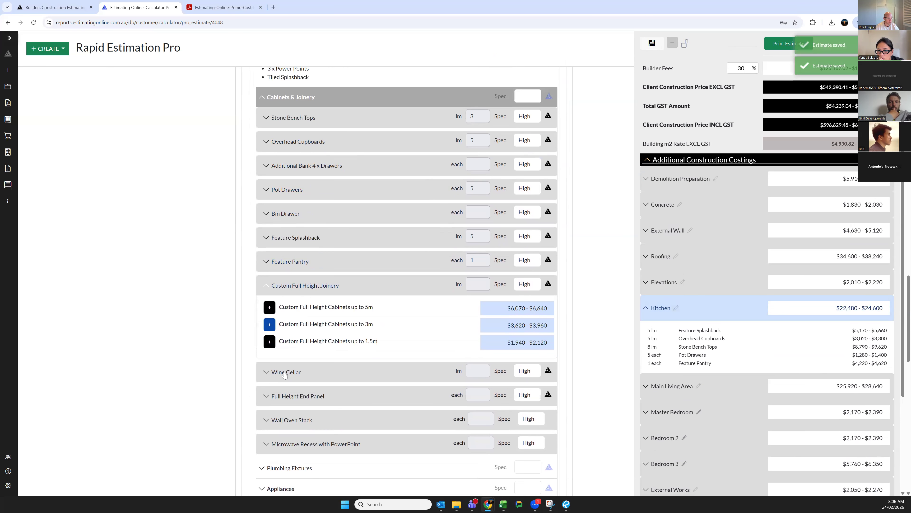
pyautogui.click(291, 396)
pyautogui.click(269, 355)
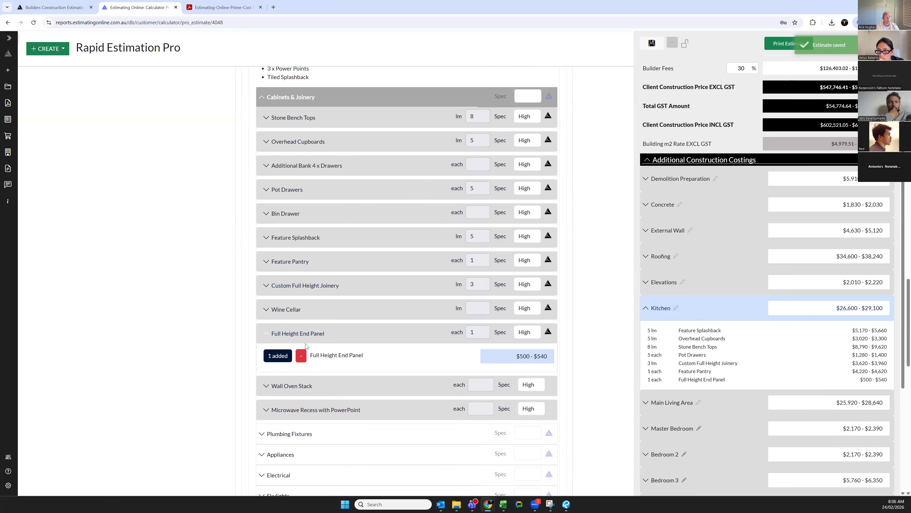
# - Add one Wine Fridge from the kitchen's Appliances
pyautogui.scroll(-3, 306, 346)
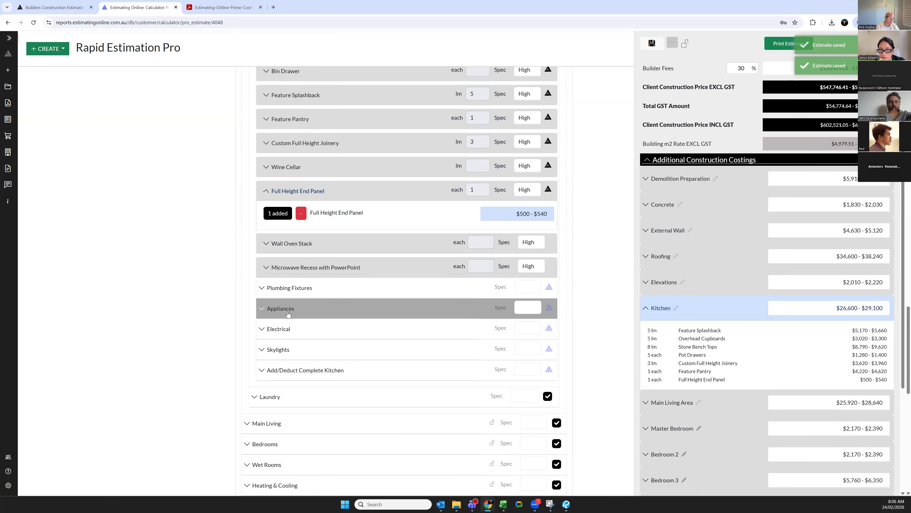
pyautogui.click(288, 313)
pyautogui.click(283, 200)
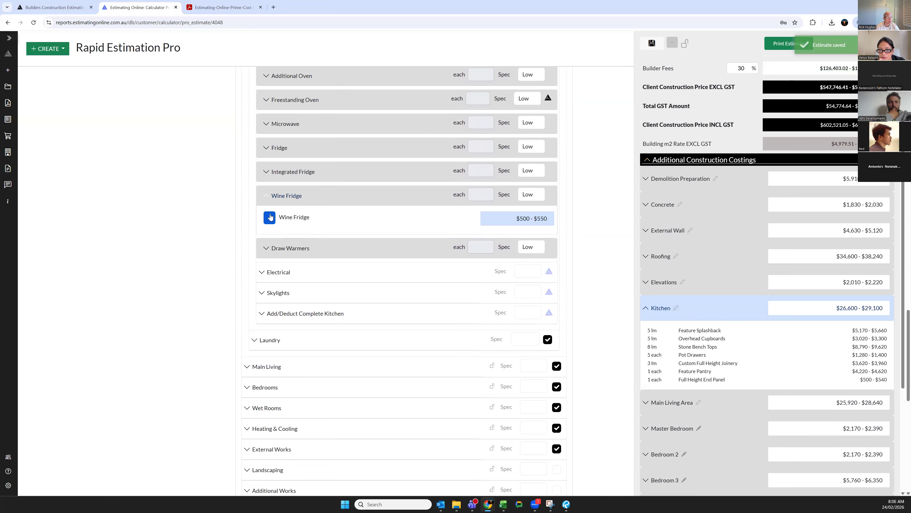
pyautogui.click(271, 217)
# - Add one Microwave from Appliances and one fixed skylight from Skylights to the kitchen
pyautogui.click(276, 151)
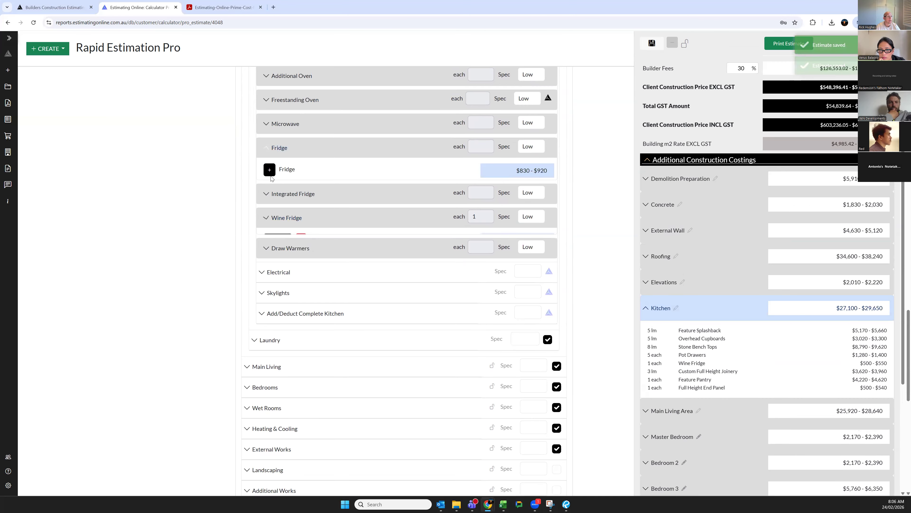
pyautogui.click(284, 132)
pyautogui.click(269, 146)
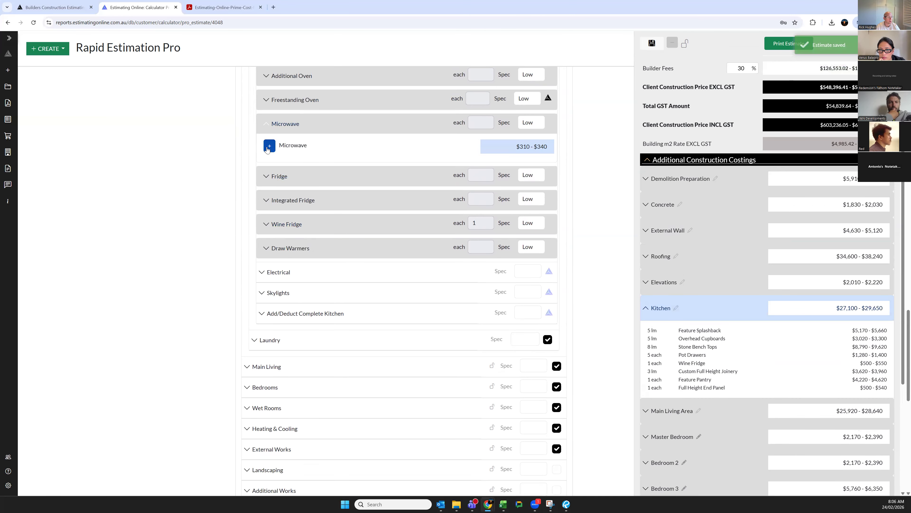
pyautogui.click(284, 295)
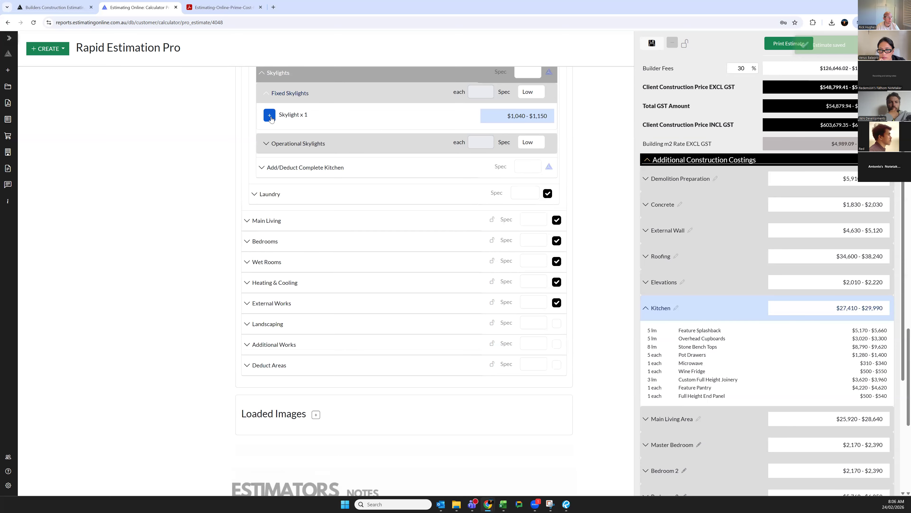
pyautogui.click(269, 114)
# - Set the Type of Builder to Custom Builder and check the recalculated Kitchen costing
pyautogui.scroll(8, 421, 335)
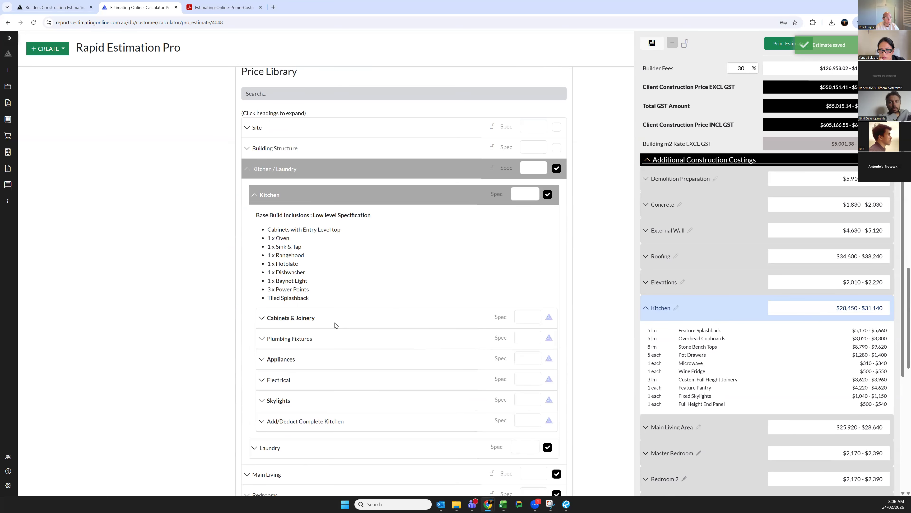
pyautogui.scroll(10, 336, 323)
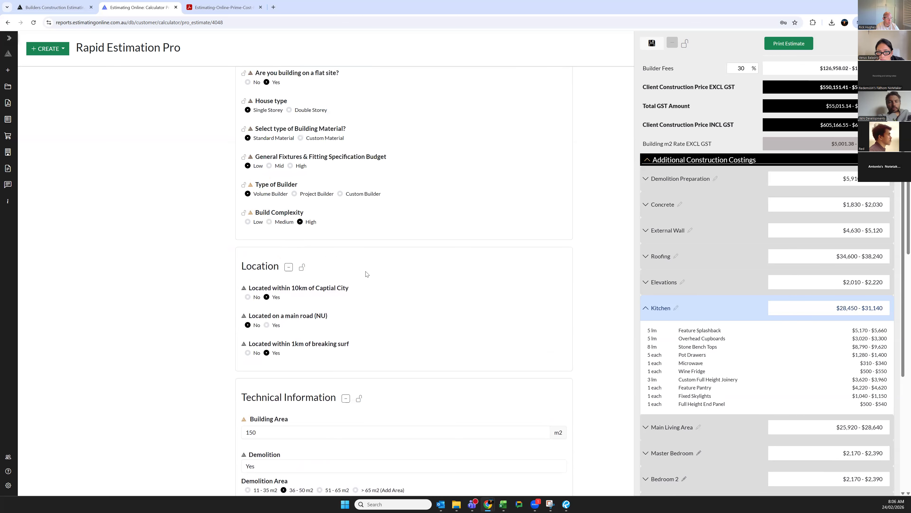
pyautogui.click(340, 194)
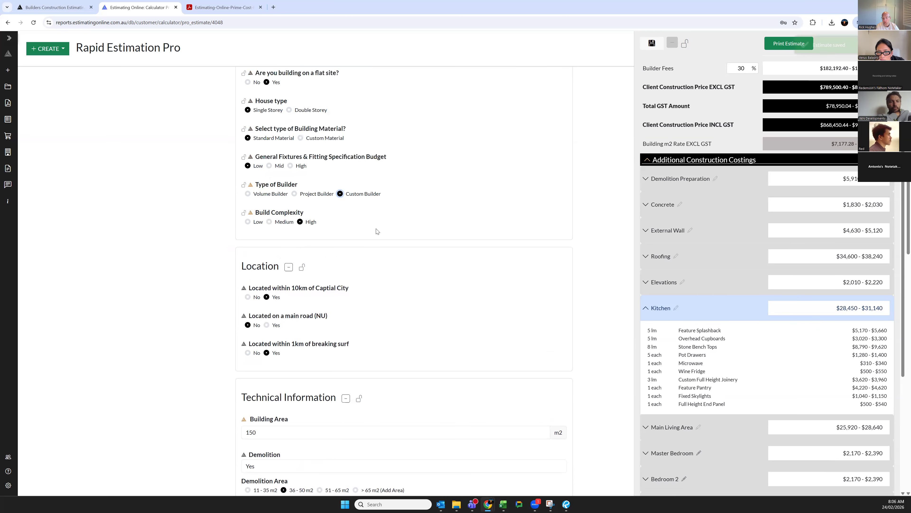
pyautogui.scroll(-5, 370, 226)
pyautogui.scroll(-5, 366, 221)
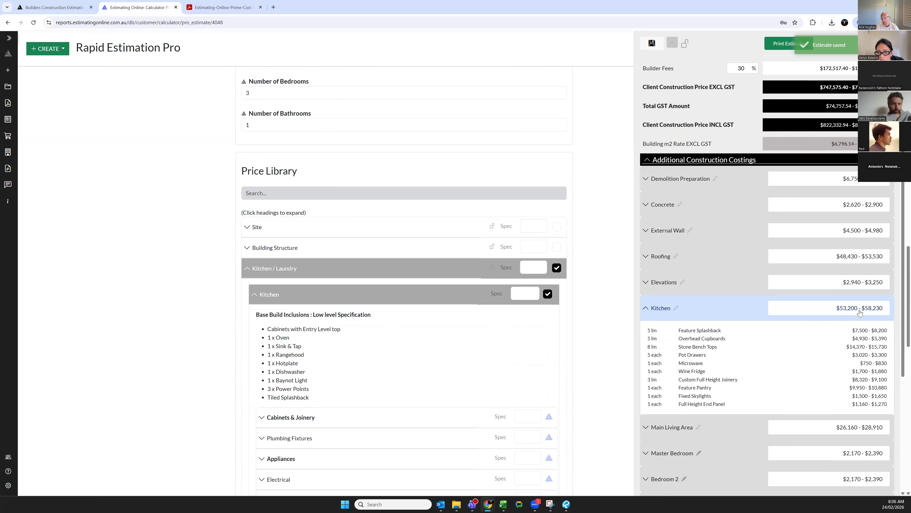
# - Compare specification levels for the whole Kitchen in the Price Library, trying Mid and finishing on Low
pyautogui.scroll(-3, 298, 307)
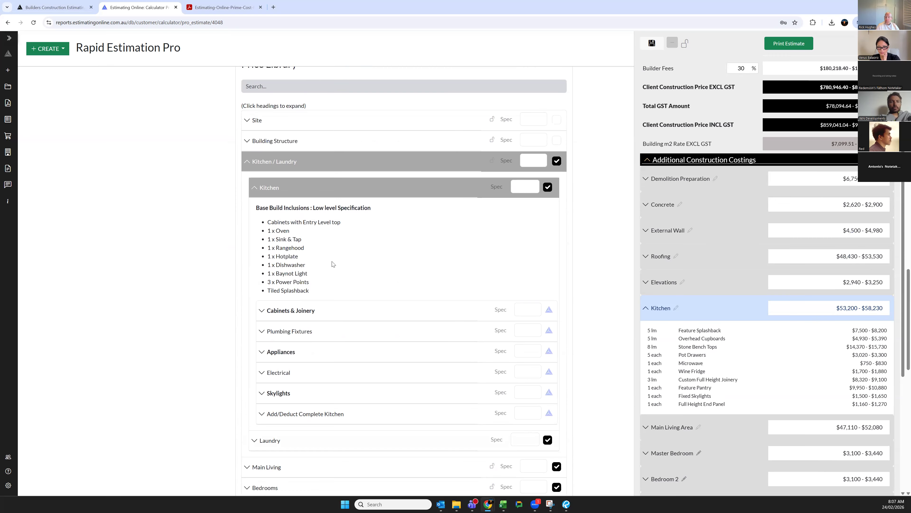
pyautogui.click(533, 190)
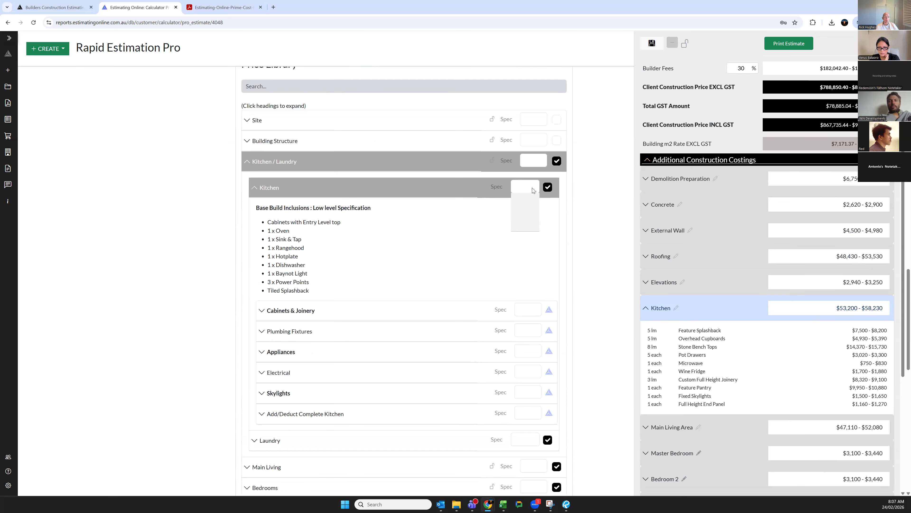
pyautogui.click(527, 213)
pyautogui.click(526, 189)
pyautogui.click(531, 220)
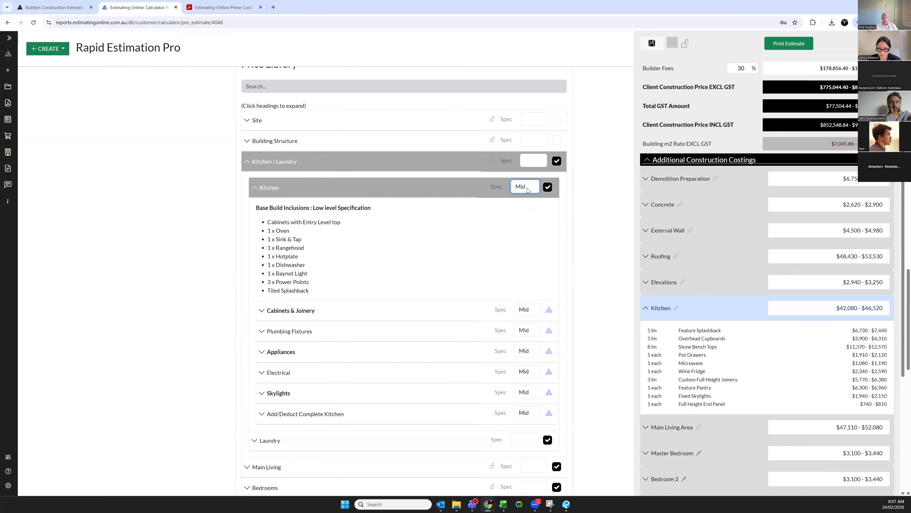
pyautogui.click(526, 188)
pyautogui.click(529, 227)
pyautogui.click(522, 189)
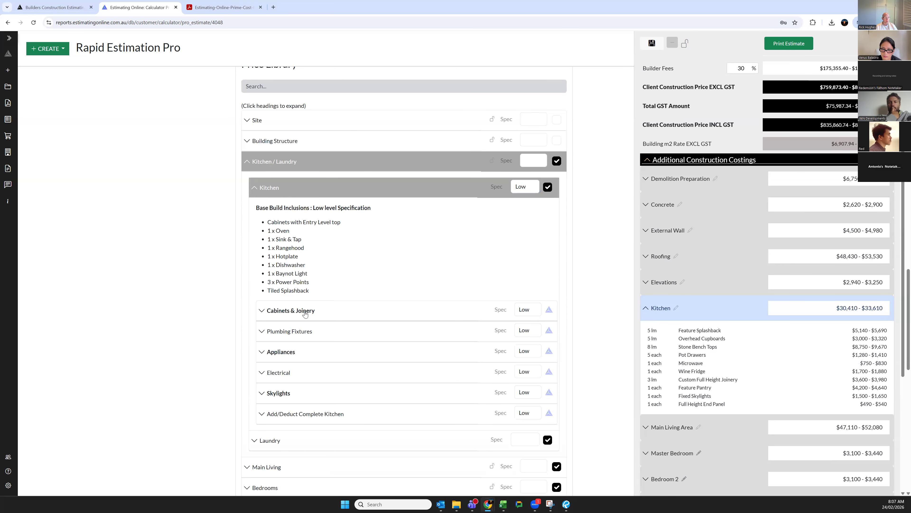
# - Set the specification of the kitchen's Cabinets & Joinery to High and collapse that section
pyautogui.click(313, 309)
pyautogui.scroll(-4, 533, 223)
pyautogui.click(535, 172)
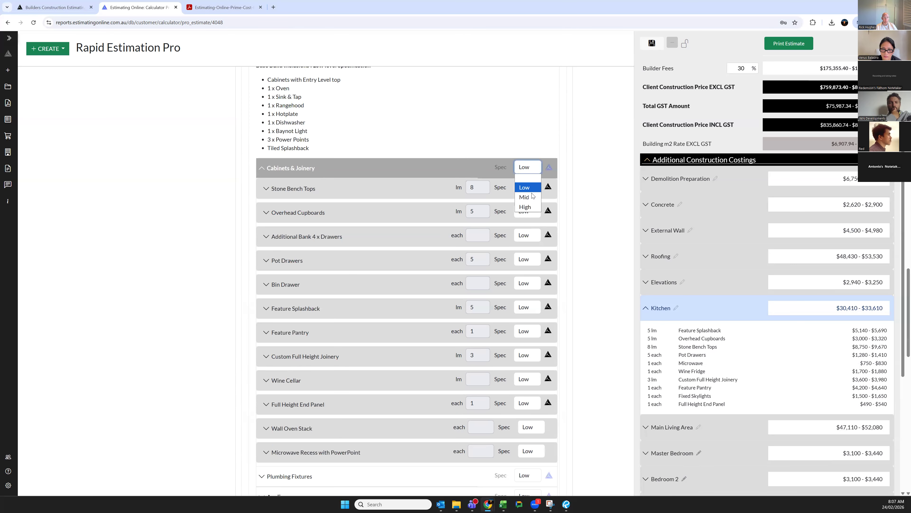
pyautogui.click(524, 171)
pyautogui.click(385, 169)
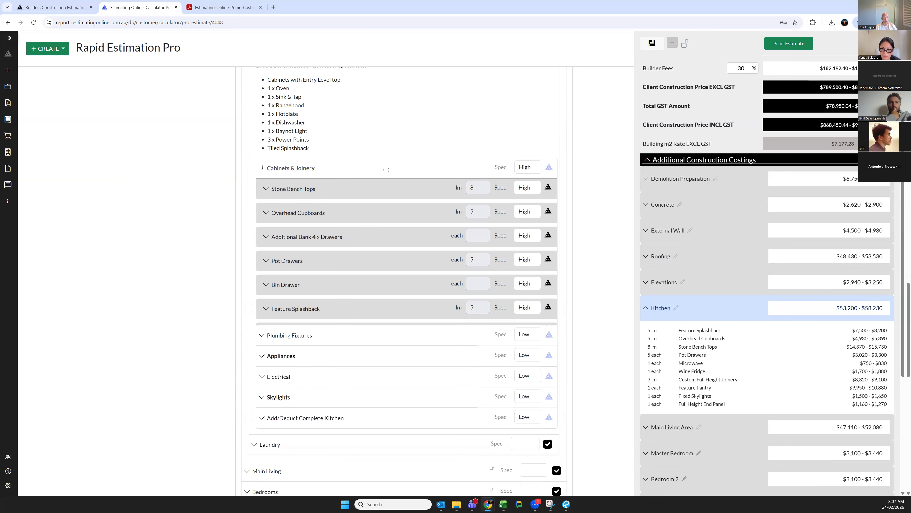
# - Collapse the Kitchen section and review the Laundry base build inclusions and its Cabinets & Joinery items
pyautogui.scroll(-1, 296, 264)
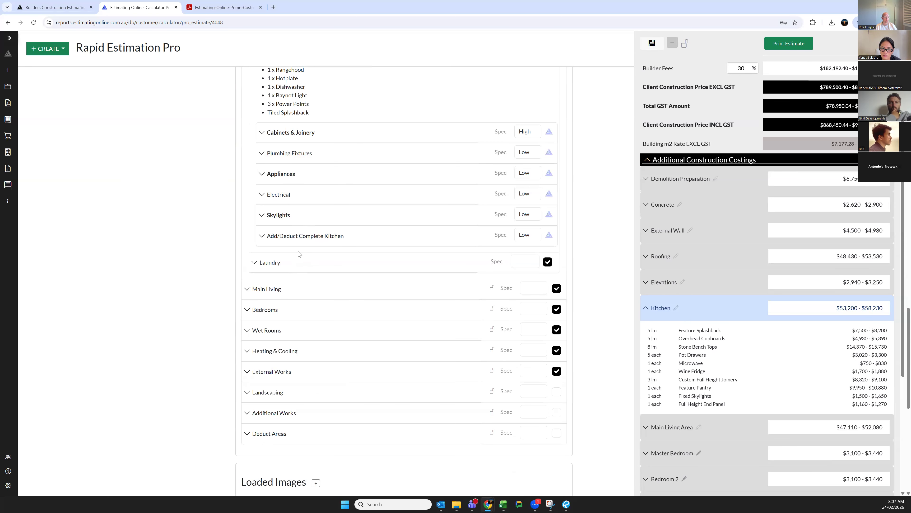
pyautogui.scroll(2, 298, 253)
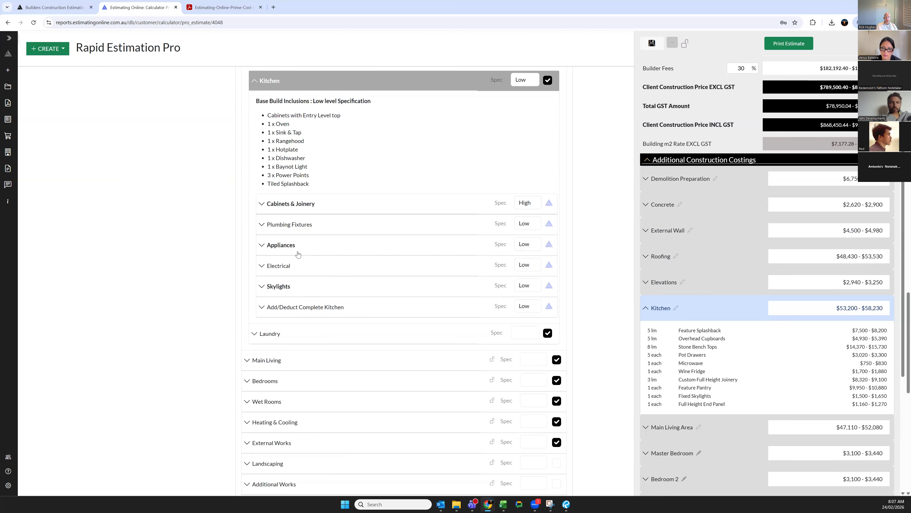
pyautogui.scroll(3, 300, 224)
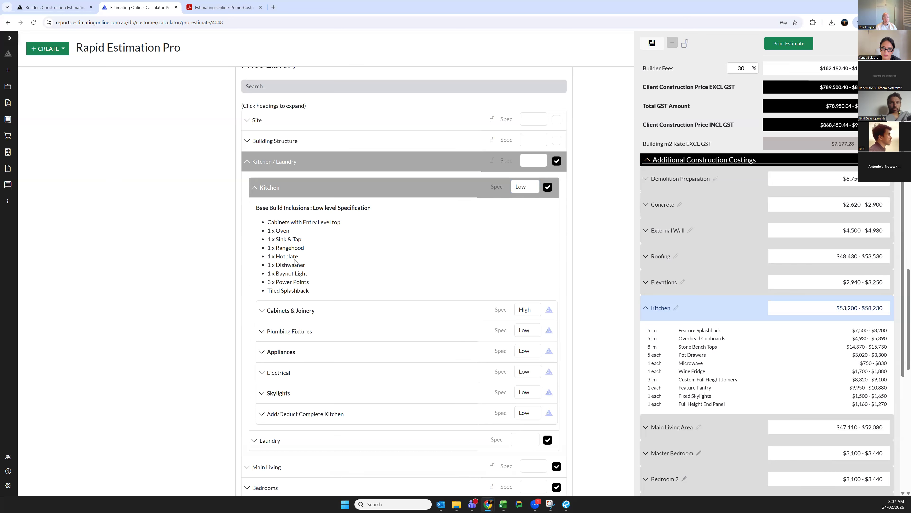
pyautogui.scroll(-2, 296, 300)
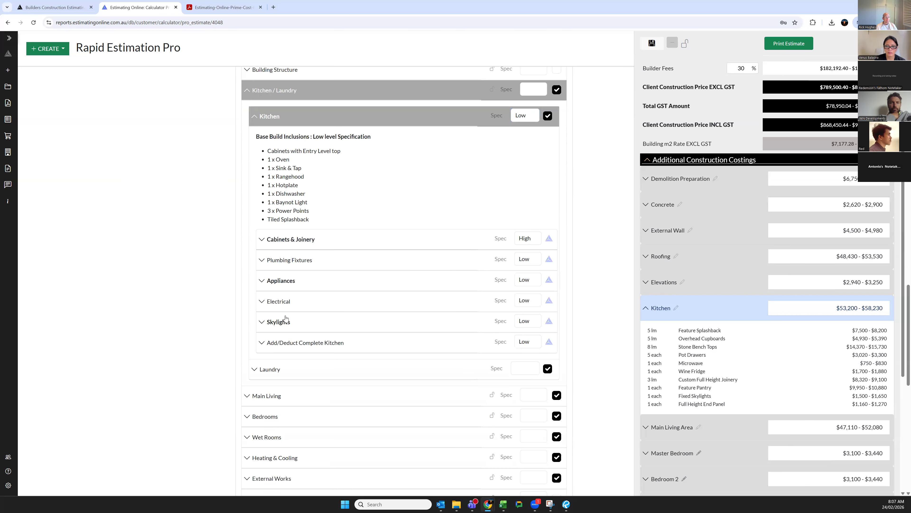
pyautogui.click(276, 125)
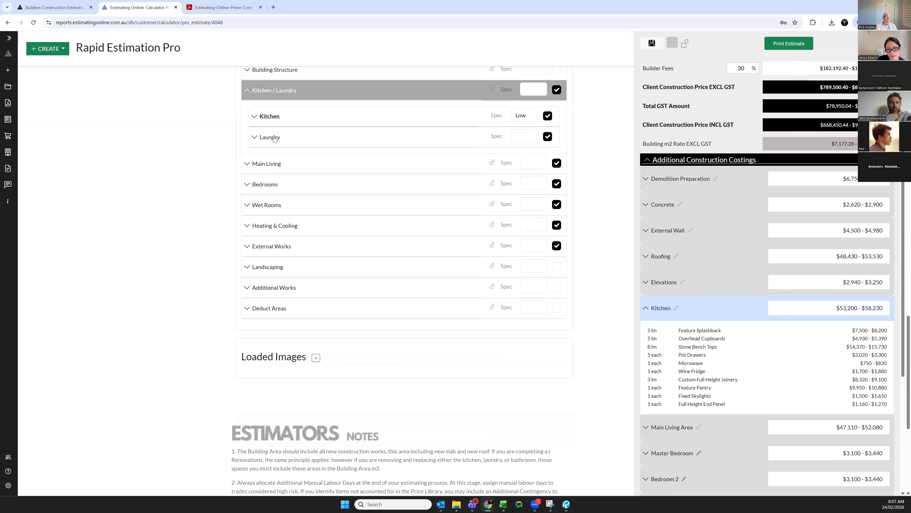
pyautogui.click(278, 137)
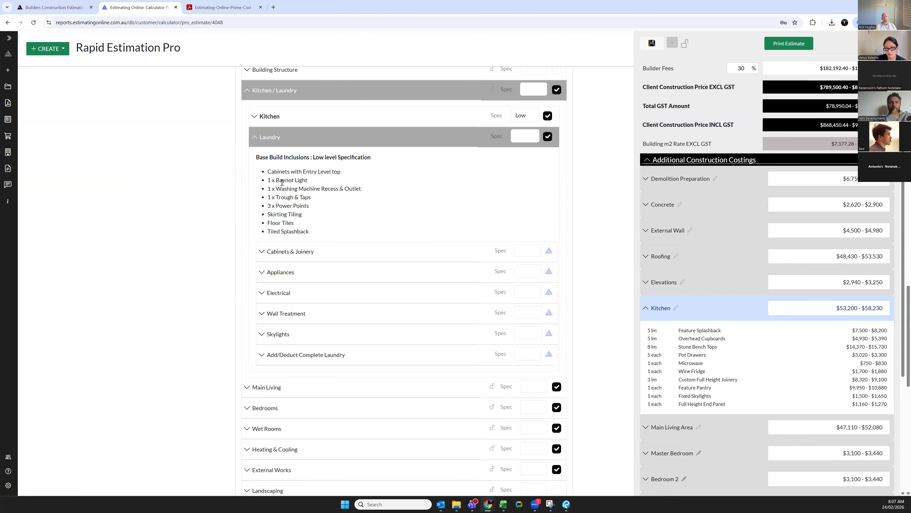
pyautogui.click(280, 259)
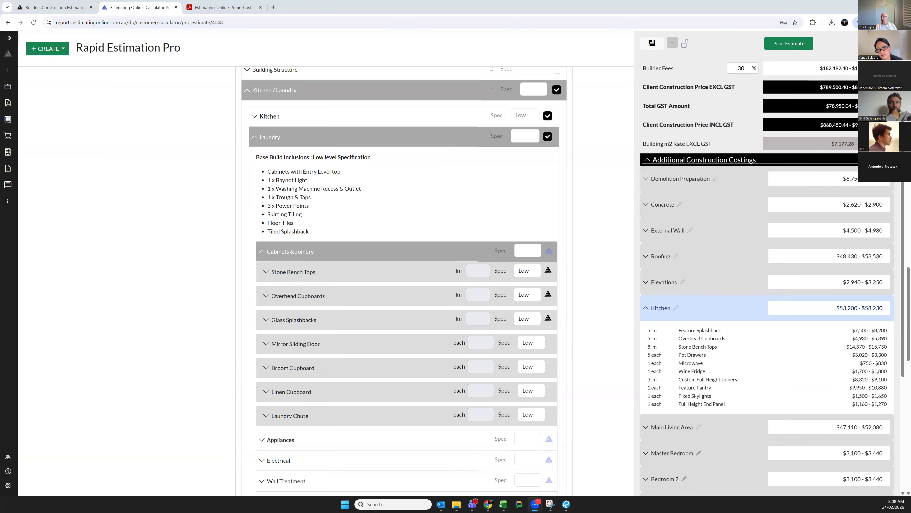
# - Switch to Revu and examine the laundry and surrounding rooms on the floor plan in a maximized window
pyautogui.click(567, 504)
pyautogui.moveTo(431, 283); pyautogui.dragTo(295, 236)
pyautogui.scroll(-1, 295, 236)
pyautogui.scroll(1, 418, 248)
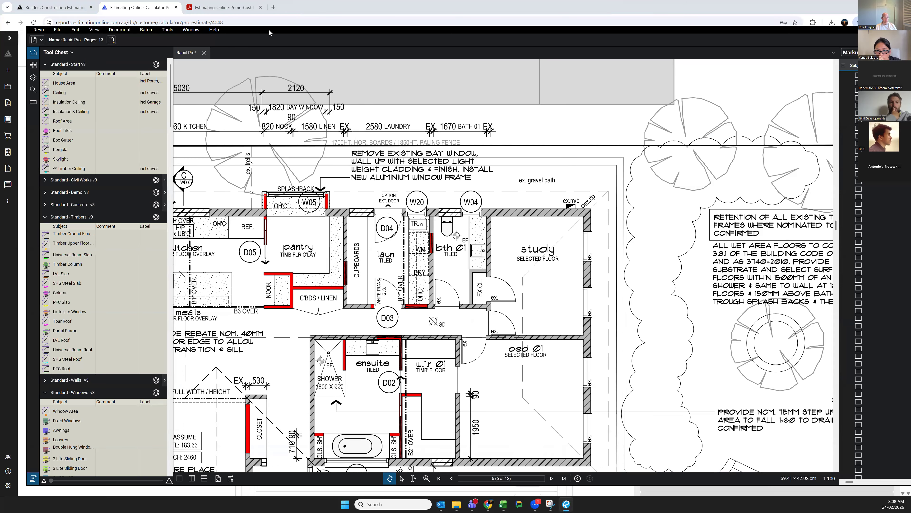
pyautogui.moveTo(270, 30); pyautogui.dragTo(910, 30)
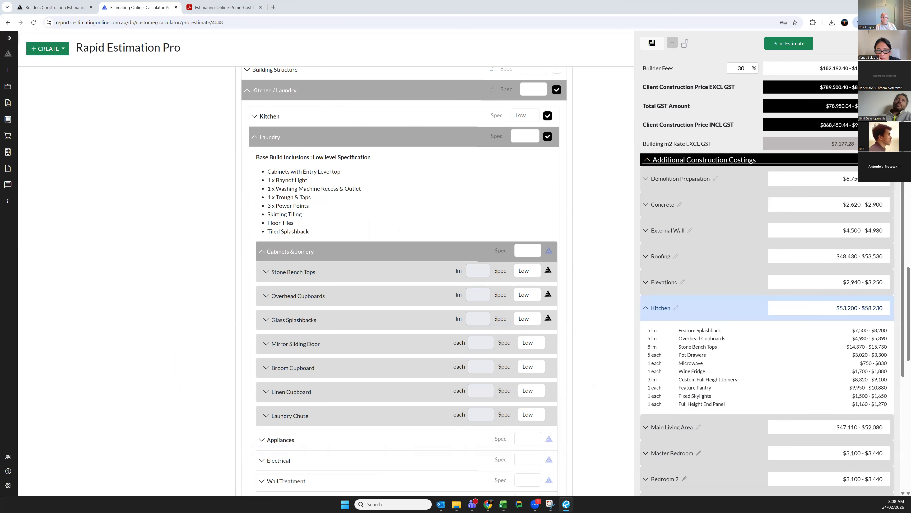
pyautogui.moveTo(910, 95); pyautogui.dragTo(388, 95)
pyautogui.doubleClick(389, 94)
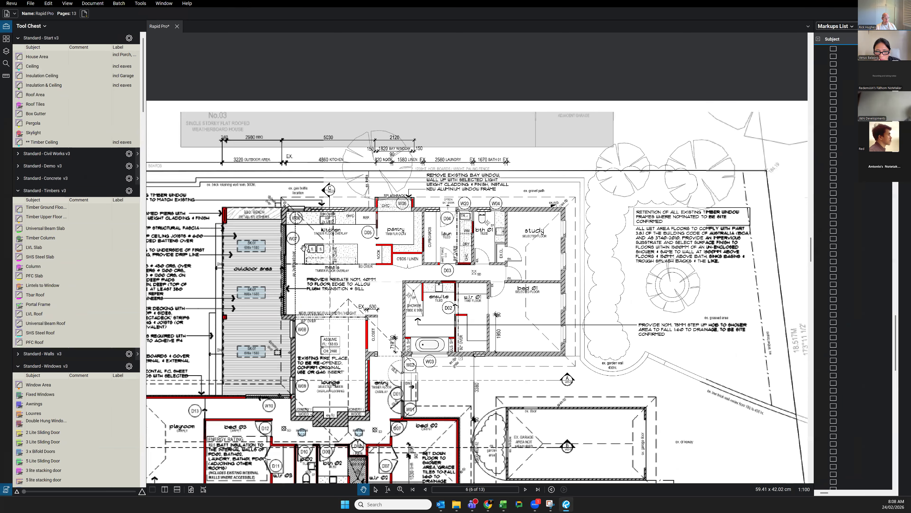
pyautogui.scroll(-1, 567, 242)
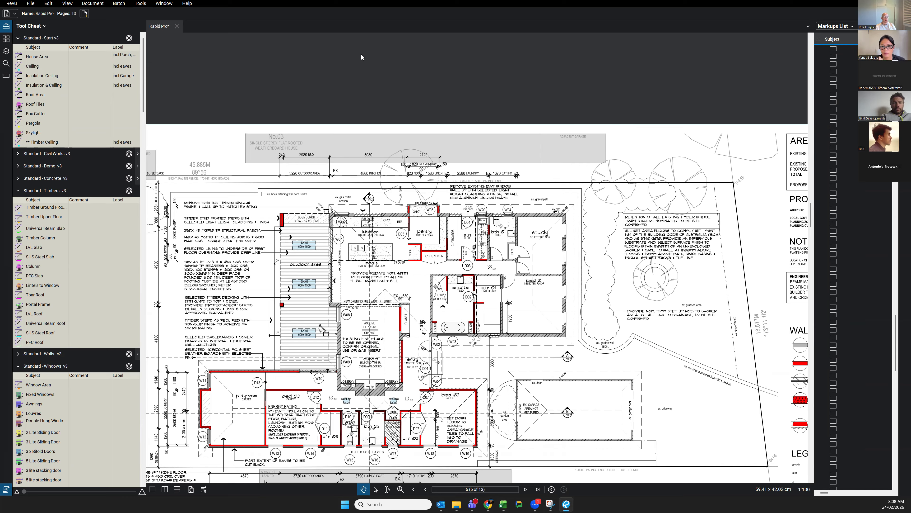
# - Return to the estimate in the browser and add Stone Bench top up to 5m and Overhead Cupboards up to 5m to the Laundry
pyautogui.hotkey('alt', 'Tab')
pyautogui.click(298, 274)
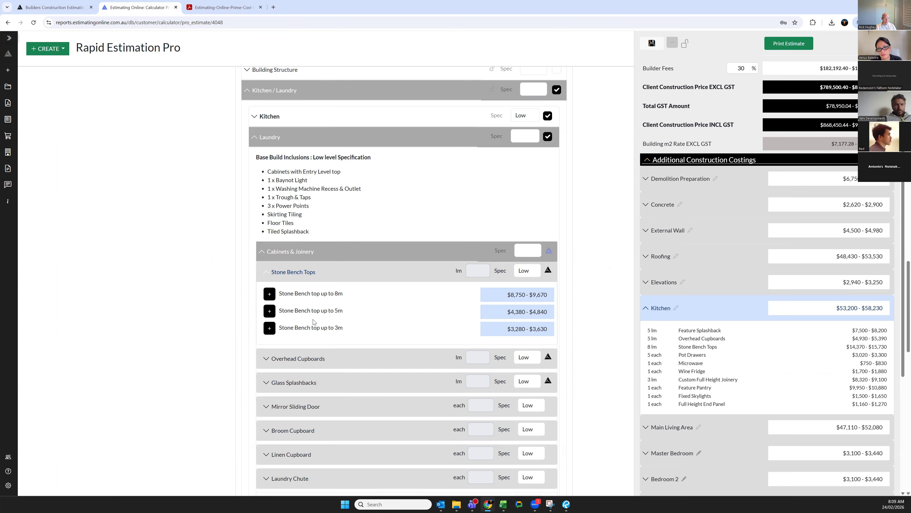
pyautogui.scroll(-2, 300, 298)
pyautogui.click(300, 287)
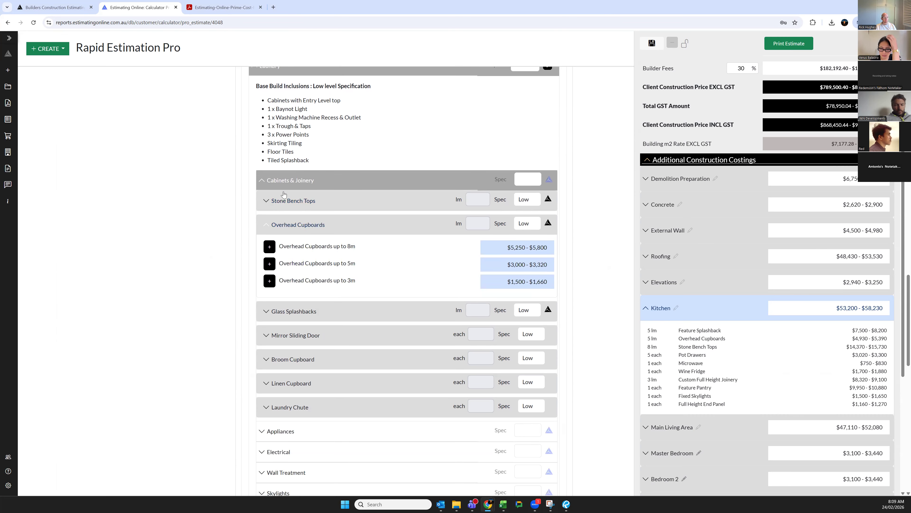
pyautogui.click(287, 200)
pyautogui.click(270, 240)
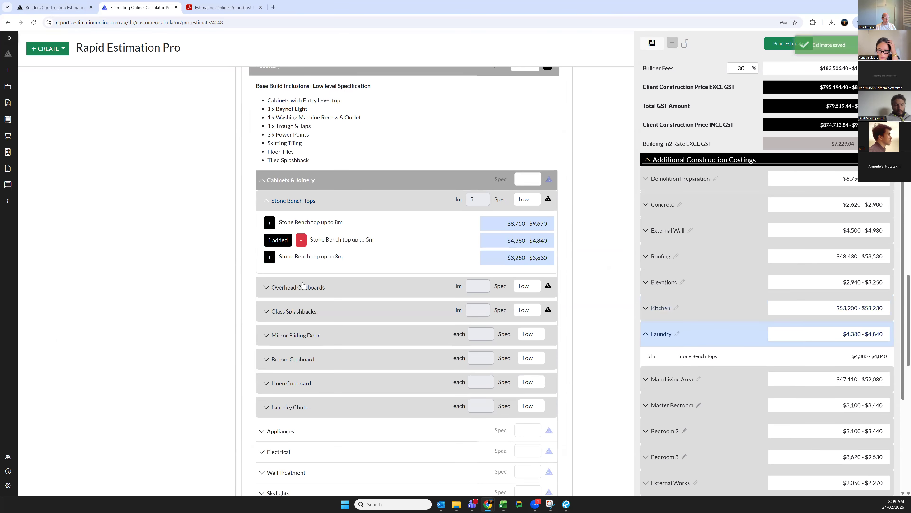
pyautogui.click(303, 287)
pyautogui.click(269, 264)
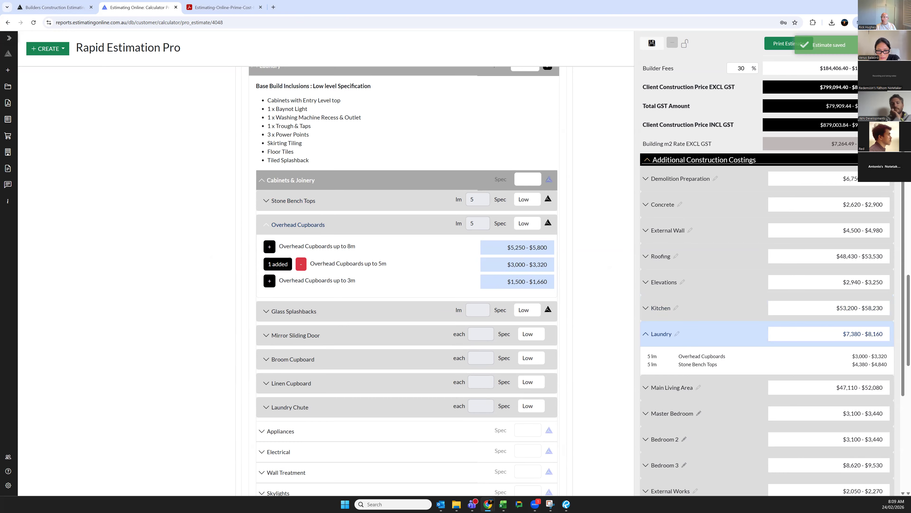
# - Glance at the floor plan, then add two Laminated Linen Cupboards and one Broom Cupboard to the Laundry's Cabinets & Joinery
pyautogui.hotkey('alt', 'Tab')
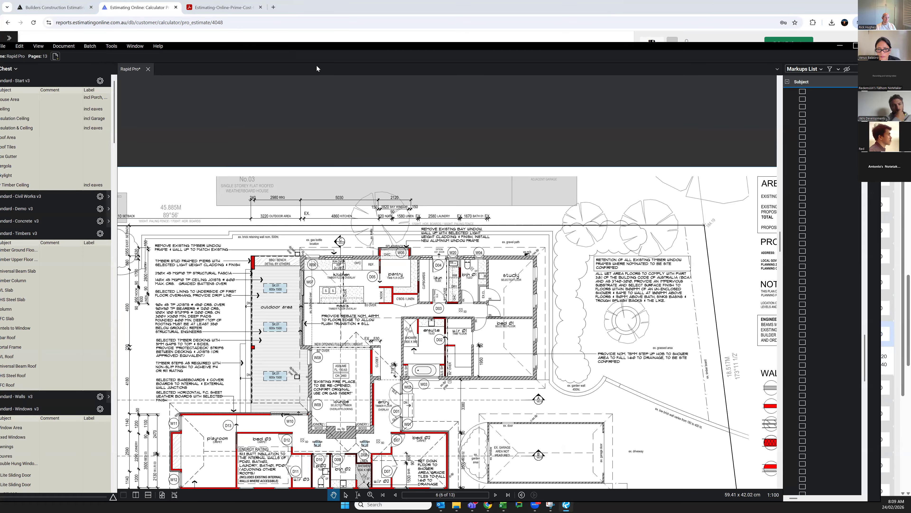
pyautogui.hotkey('alt', 'Tab')
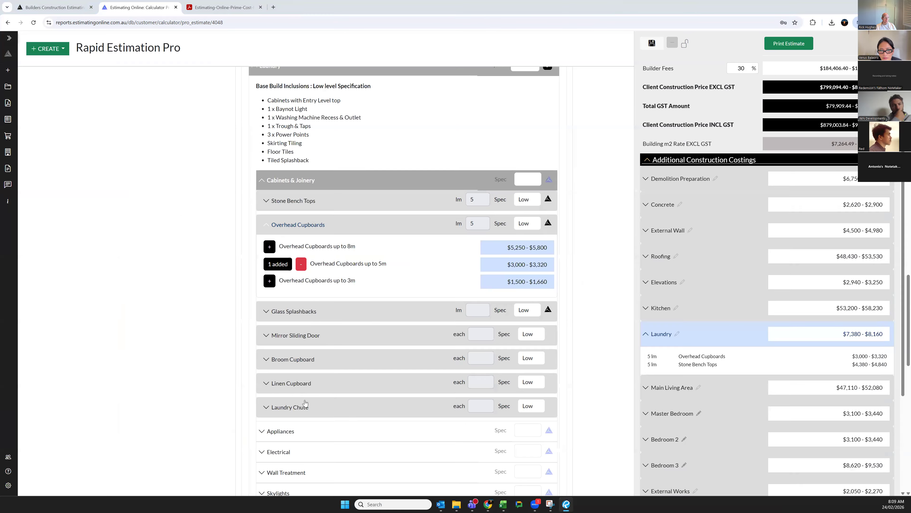
pyautogui.click(294, 383)
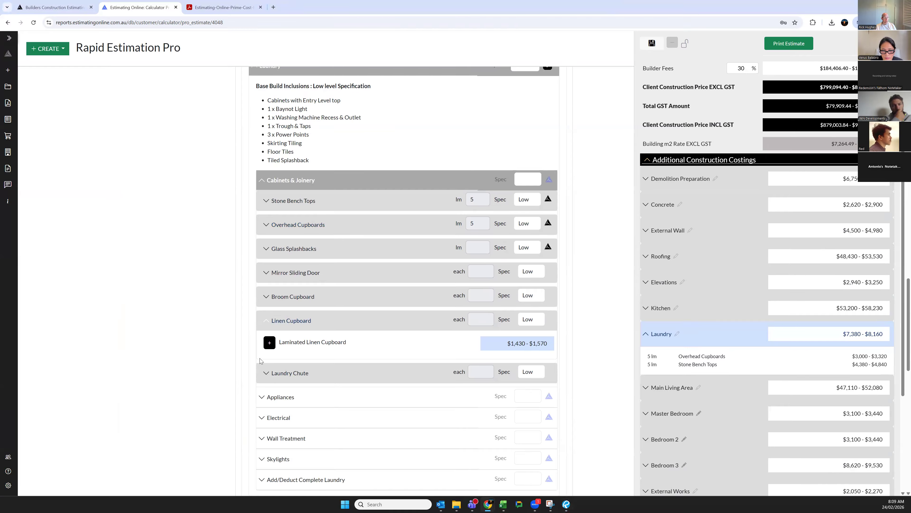
pyautogui.click(270, 345)
pyautogui.click(270, 345)
pyautogui.click(291, 296)
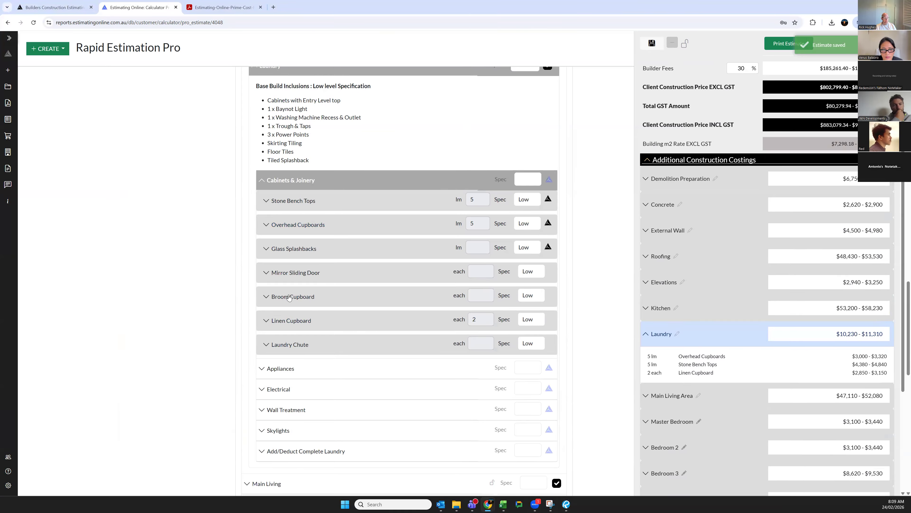
pyautogui.click(289, 316)
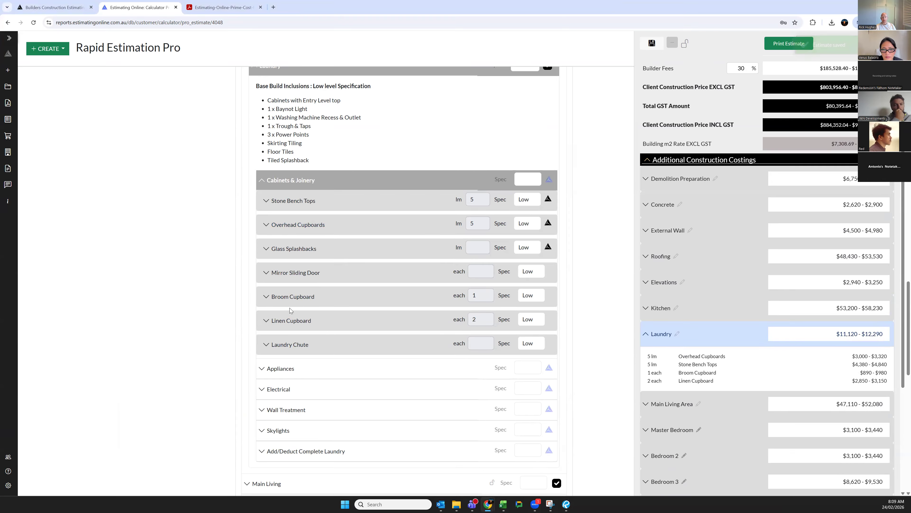
# - Check the Laundry's included skirting tiling and add Full Height Tiling : Room Size up to 5m2 twice under Wall Treatment
pyautogui.click(290, 411)
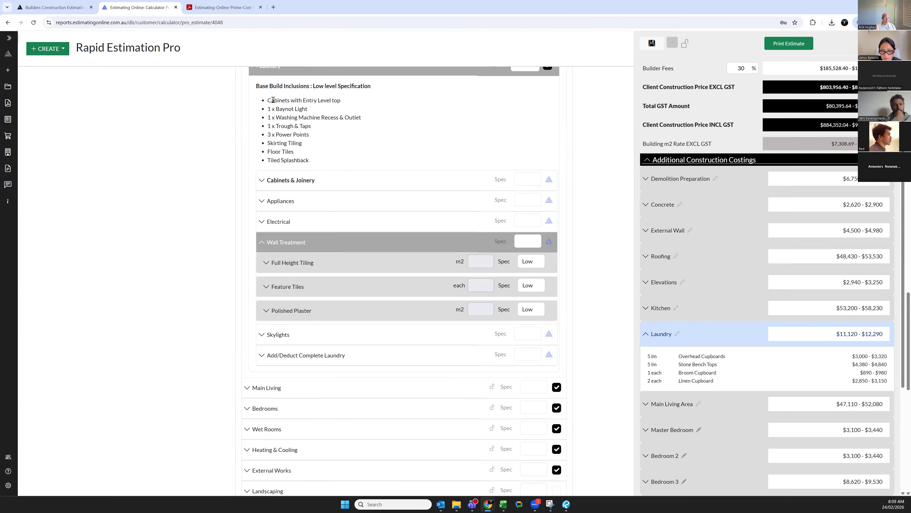
pyautogui.moveTo(270, 99); pyautogui.dragTo(267, 144)
pyautogui.click(302, 153)
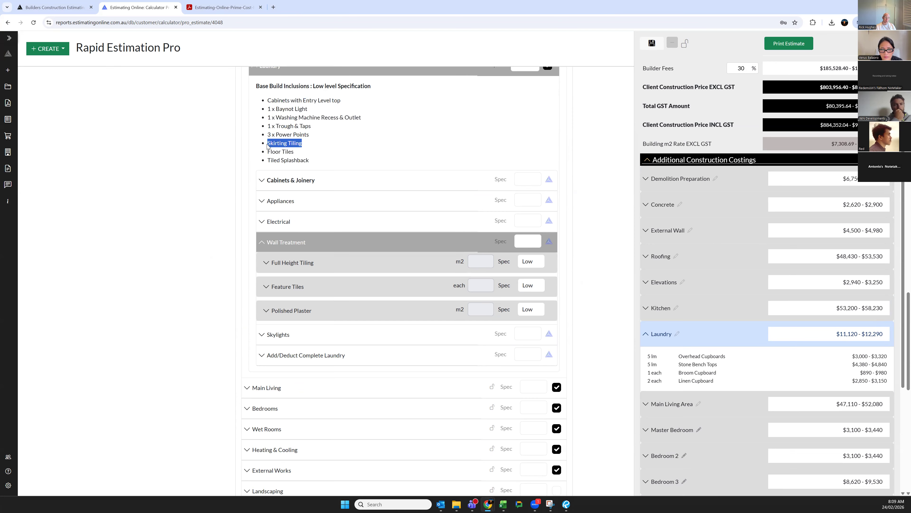
pyautogui.click(297, 265)
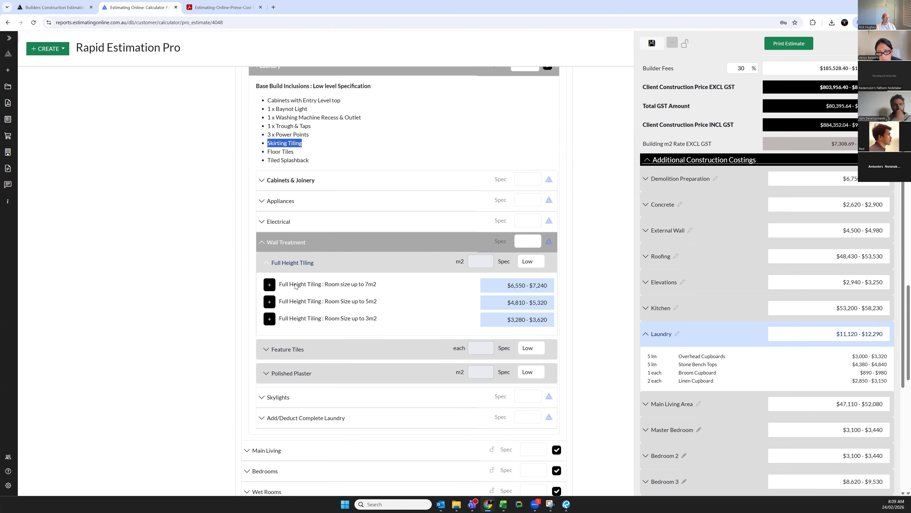
pyautogui.click(269, 302)
pyautogui.click(270, 302)
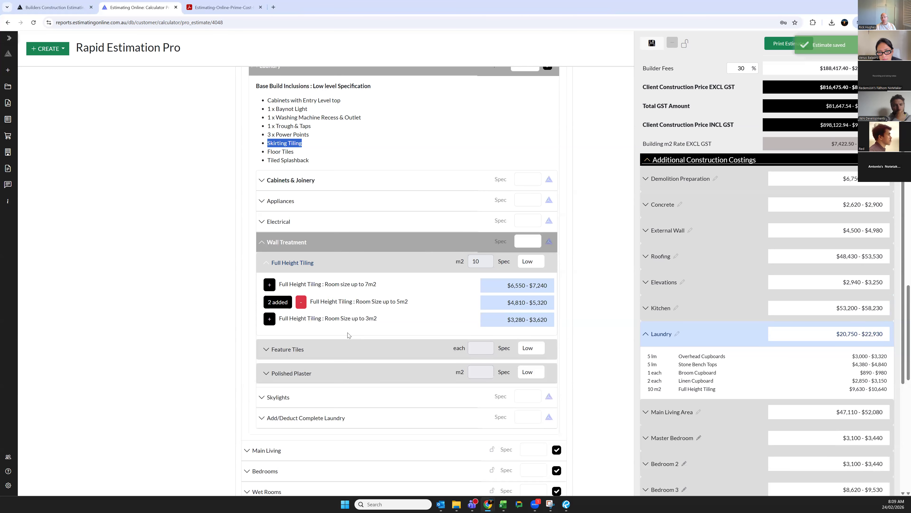
pyautogui.click(316, 264)
pyautogui.click(291, 269)
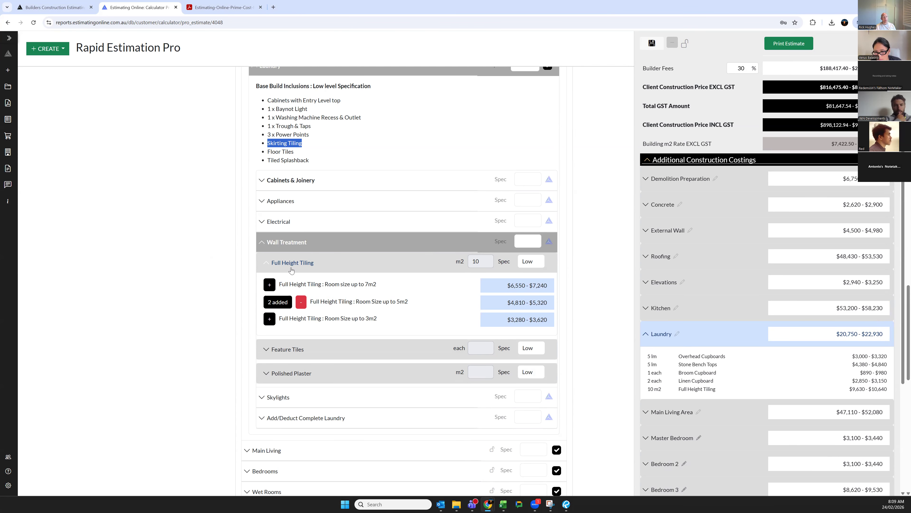
pyautogui.click(291, 269)
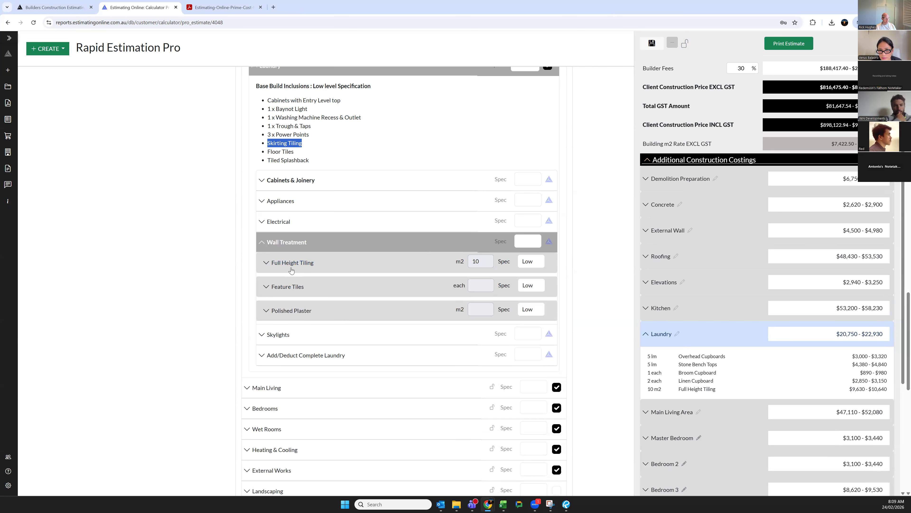
# - Try the High specification for the whole Laundry, set it to Low, and compare the cost summary
pyautogui.scroll(1, 503, 162)
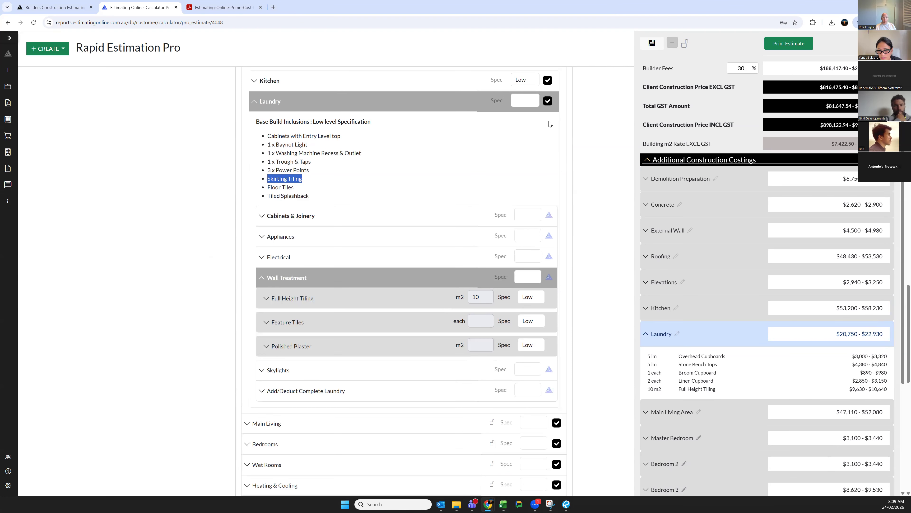
pyautogui.click(527, 104)
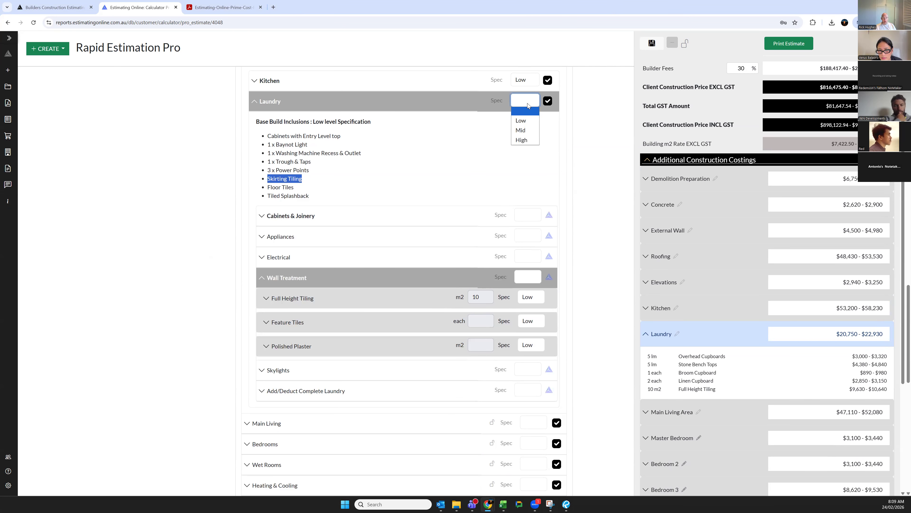
pyautogui.click(521, 140)
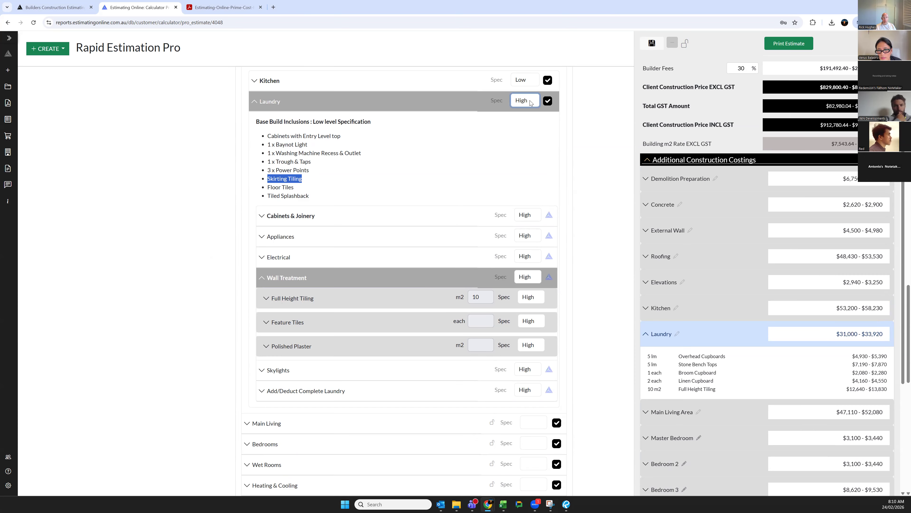
pyautogui.click(523, 122)
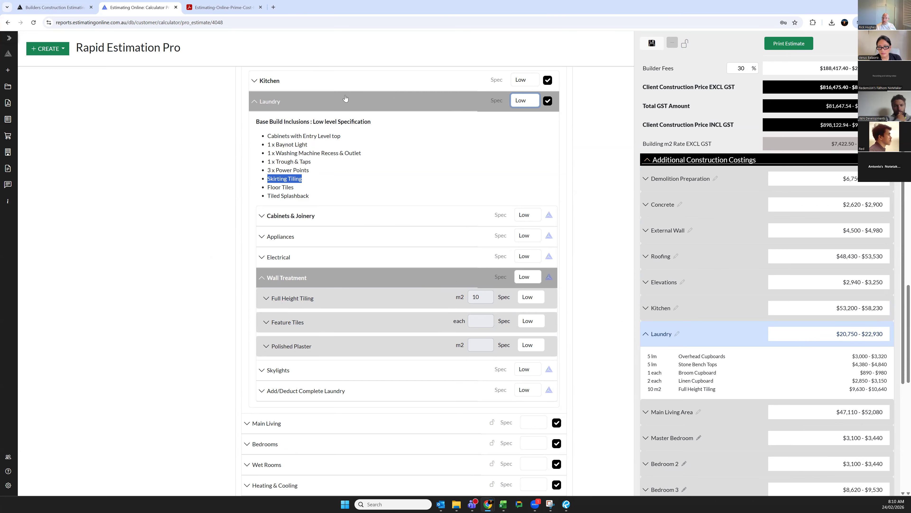
pyautogui.scroll(2, 746, 214)
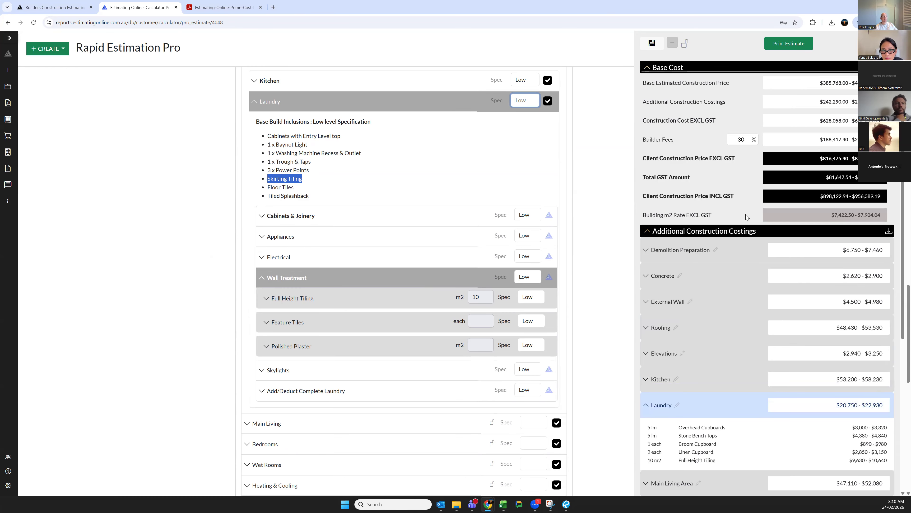
# - Collapse the Laundry's Wall Treatment and the Laundry section, and expand the Main Living Area under Main Living
pyautogui.click(398, 279)
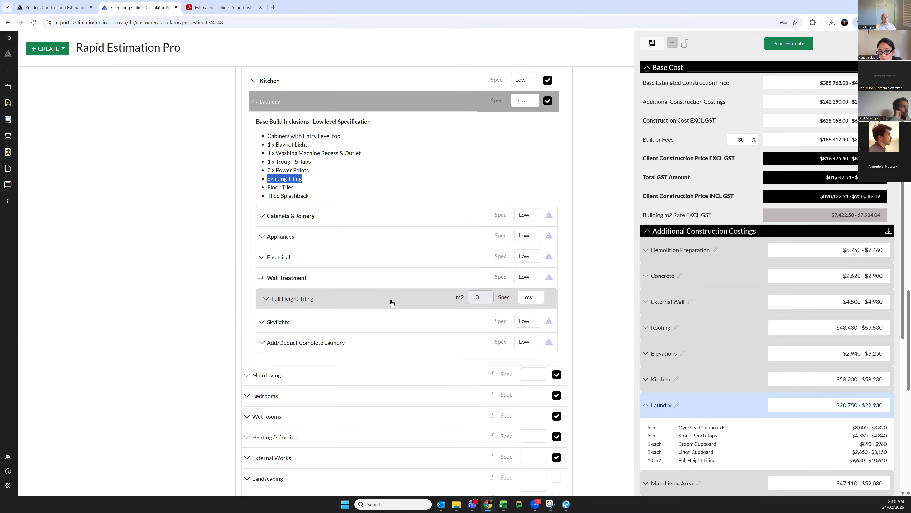
pyautogui.click(275, 105)
pyautogui.click(266, 128)
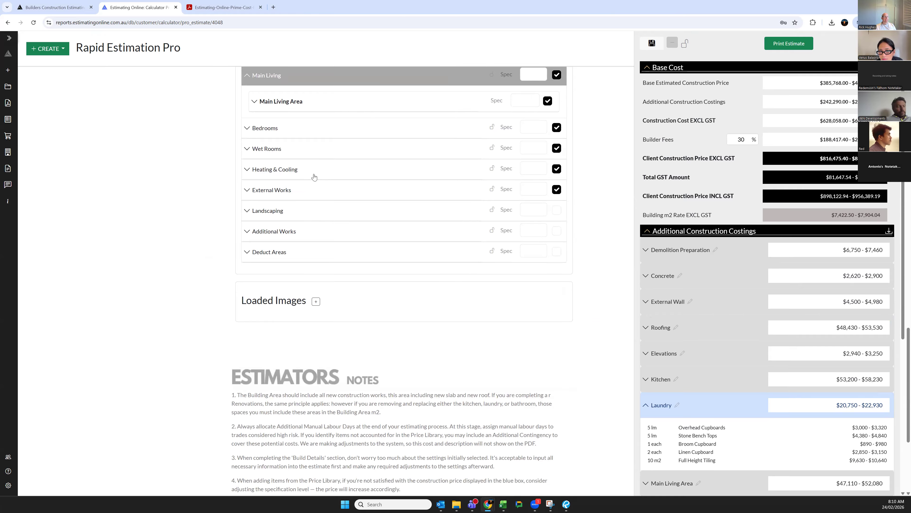
pyautogui.click(293, 105)
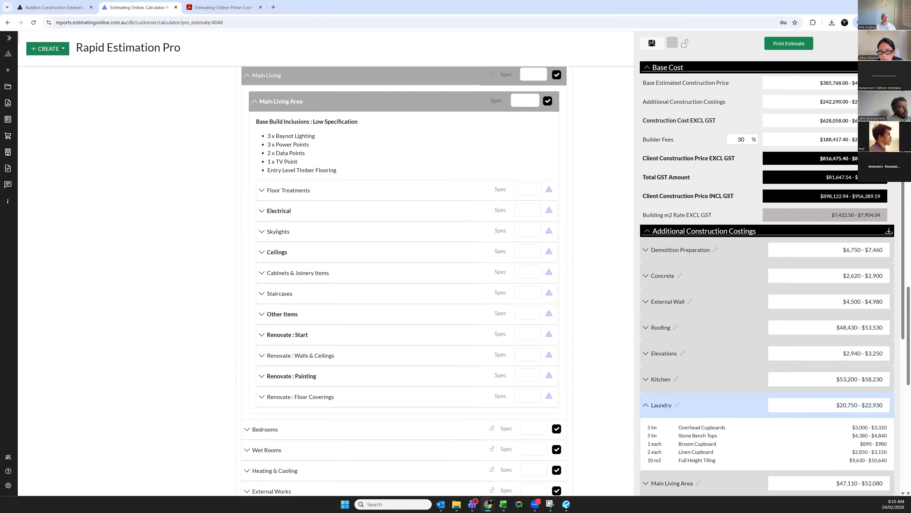
# - Switch to Revu and trace a Ceiling area of about 110 sq m over the kitchen, pantry, lounge, entry, hallways and playroom
pyautogui.moveTo(910, 119); pyautogui.dragTo(347, 119)
pyautogui.doubleClick(347, 119)
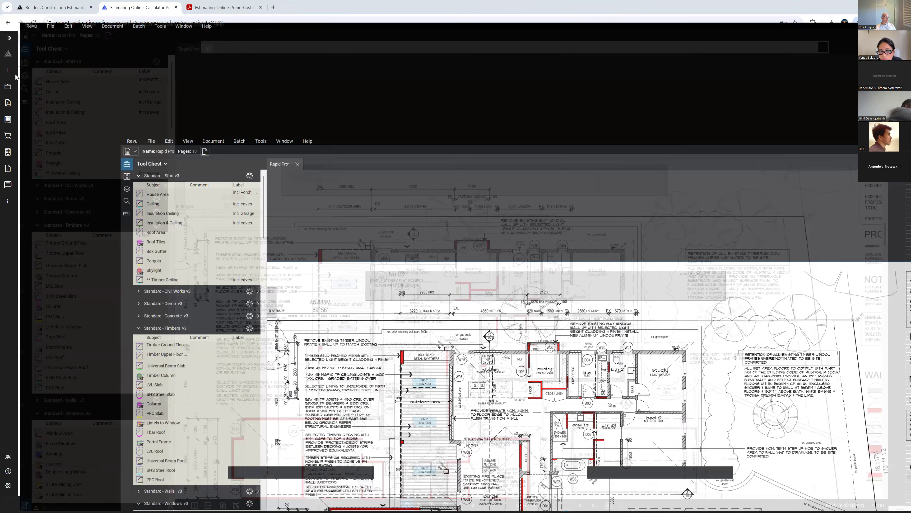
pyautogui.click(31, 67)
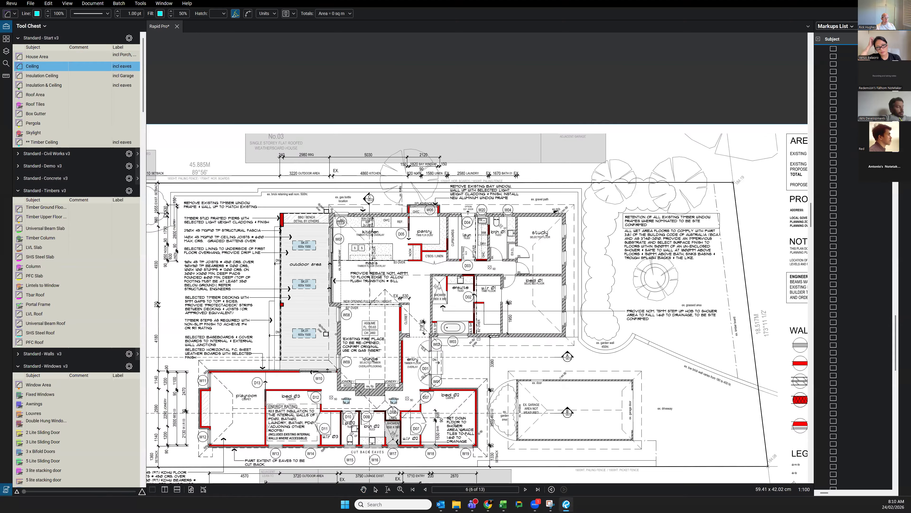
pyautogui.click(333, 216)
pyautogui.click(409, 217)
pyautogui.click(409, 207)
pyautogui.click(439, 207)
pyautogui.click(439, 217)
pyautogui.click(447, 216)
pyautogui.click(448, 260)
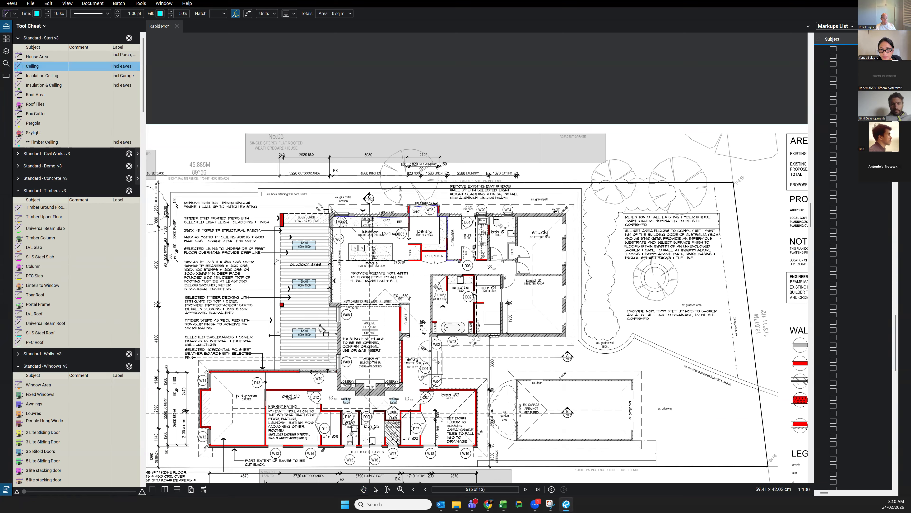
pyautogui.click(516, 262)
pyautogui.click(516, 274)
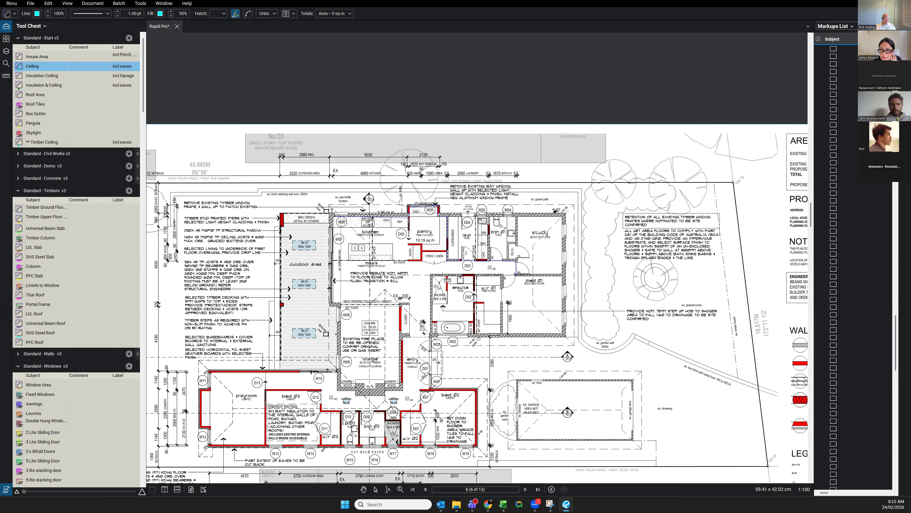
pyautogui.click(430, 274)
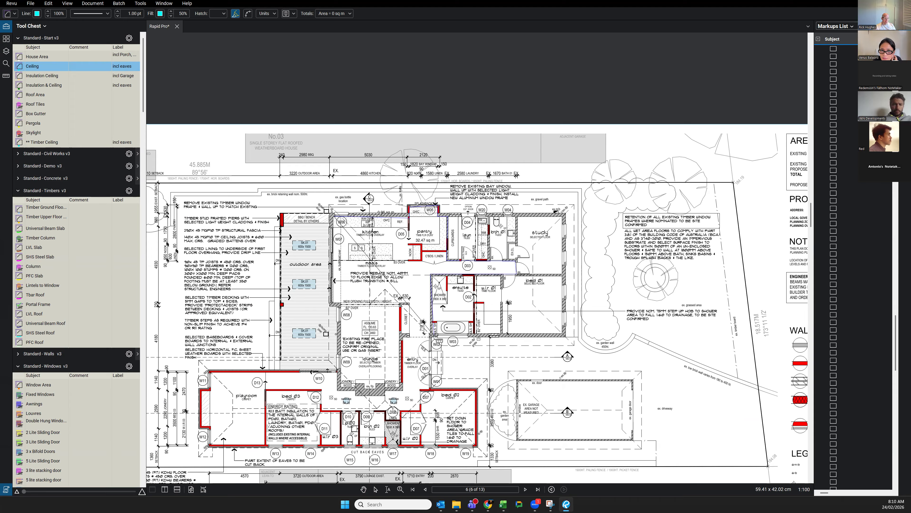
pyautogui.click(432, 389)
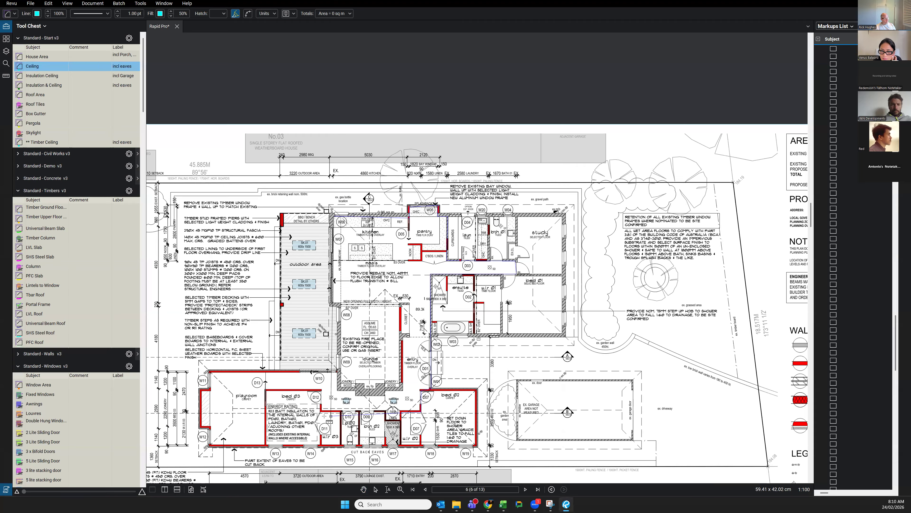
pyautogui.click(319, 389)
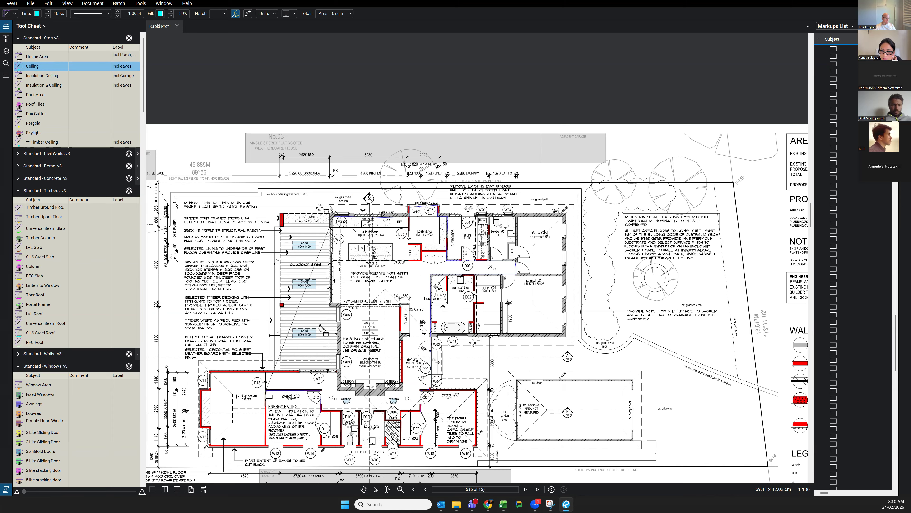
pyautogui.click(211, 444)
pyautogui.click(211, 426)
pyautogui.click(200, 426)
pyautogui.click(201, 390)
pyautogui.click(211, 389)
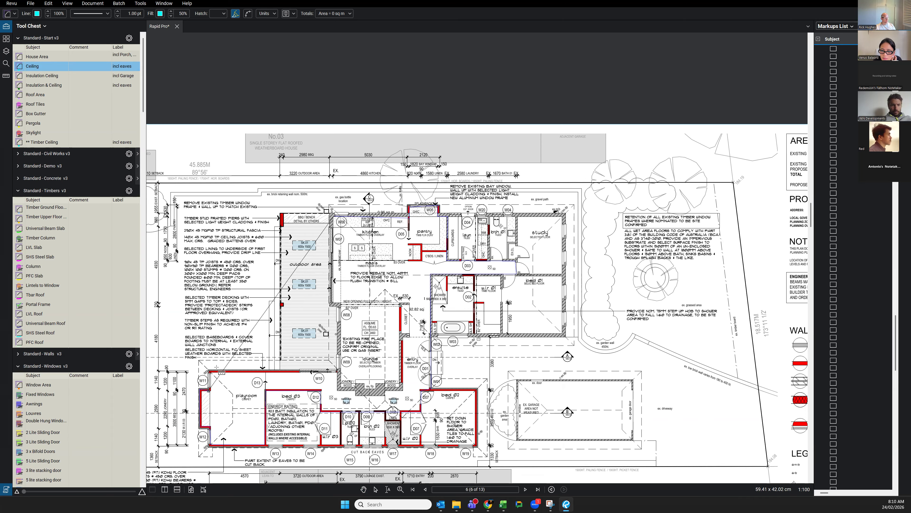
pyautogui.click(210, 372)
pyautogui.click(341, 373)
pyautogui.click(341, 304)
pyautogui.doubleClick(332, 305)
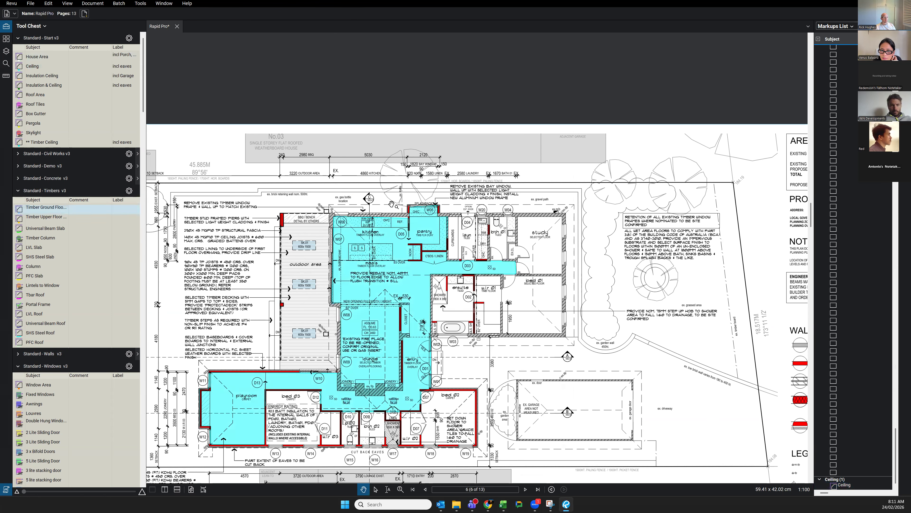
# - Widen the Markups List, select the new Ceiling markup to read its area, and narrow the list again
pyautogui.rightClick(388, 142)
pyautogui.moveTo(610, 317); pyautogui.dragTo(612, 318)
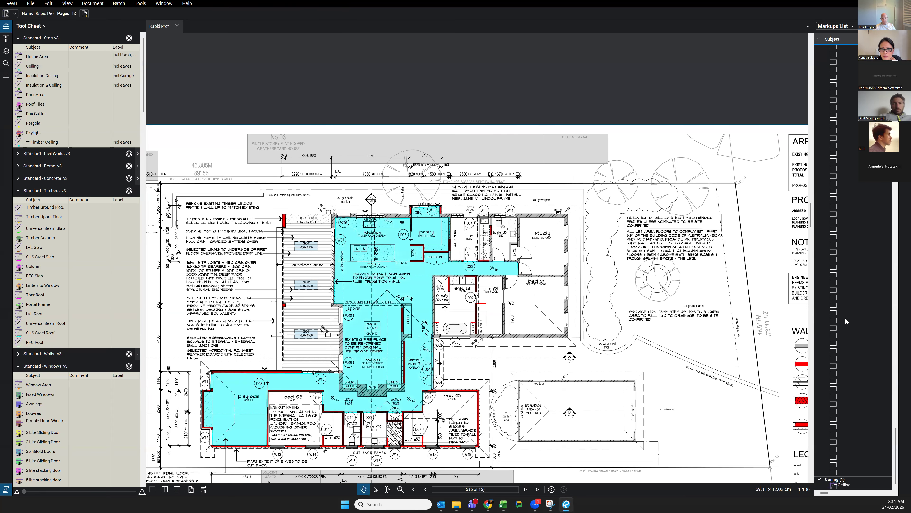
pyautogui.moveTo(814, 289); pyautogui.dragTo(672, 290)
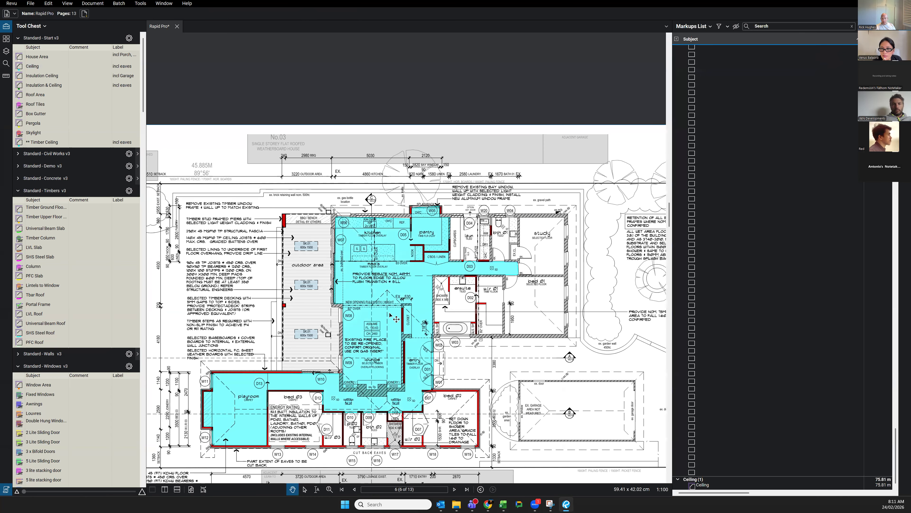
pyautogui.click(782, 485)
pyautogui.moveTo(674, 388)
pyautogui.mouseDown()
pyautogui.moveTo(609, 370)
pyautogui.moveTo(757, 364)
pyautogui.mouseUp()
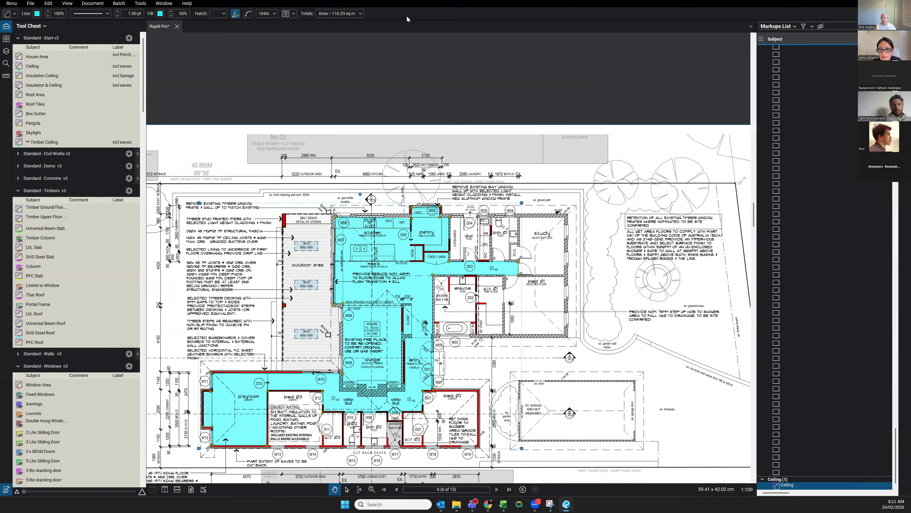
# - Return to the estimate in the browser and review the Main Living Area's base build inclusions
pyautogui.hotkey('alt', 'Tab')
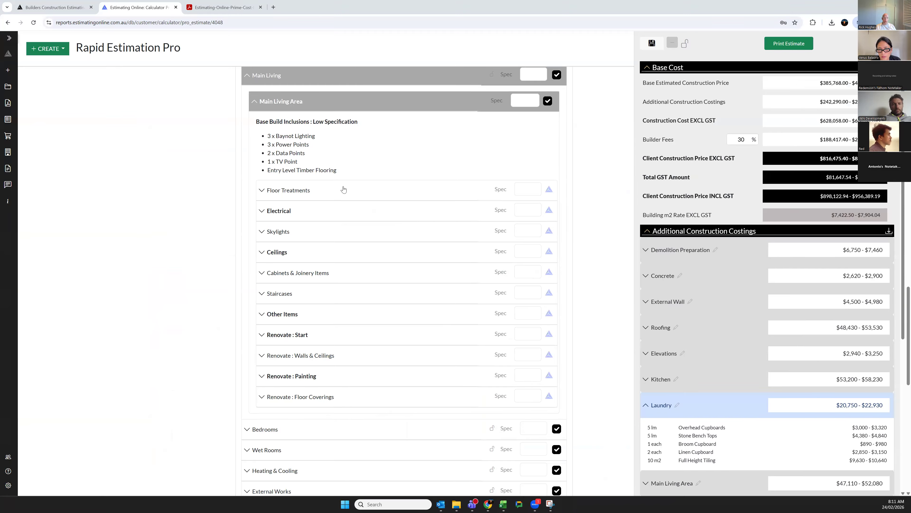
pyautogui.scroll(1, 343, 189)
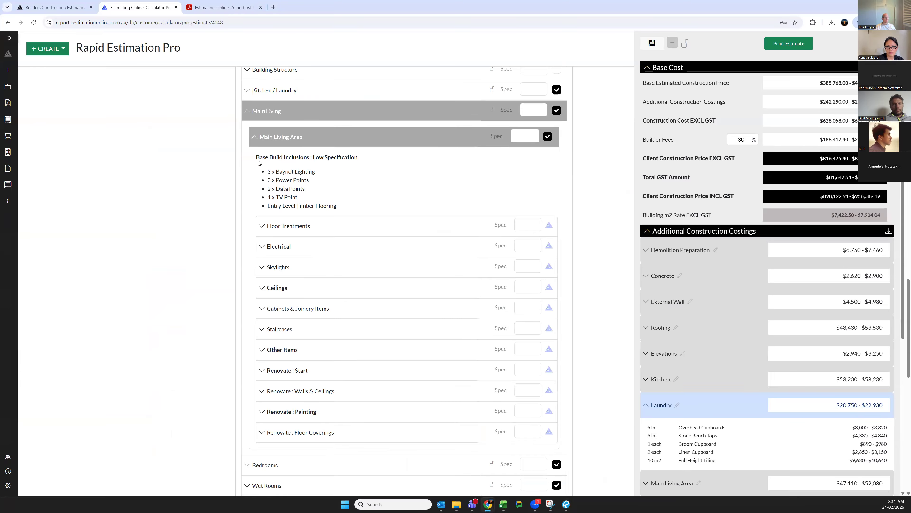
pyautogui.moveTo(258, 156); pyautogui.dragTo(382, 229)
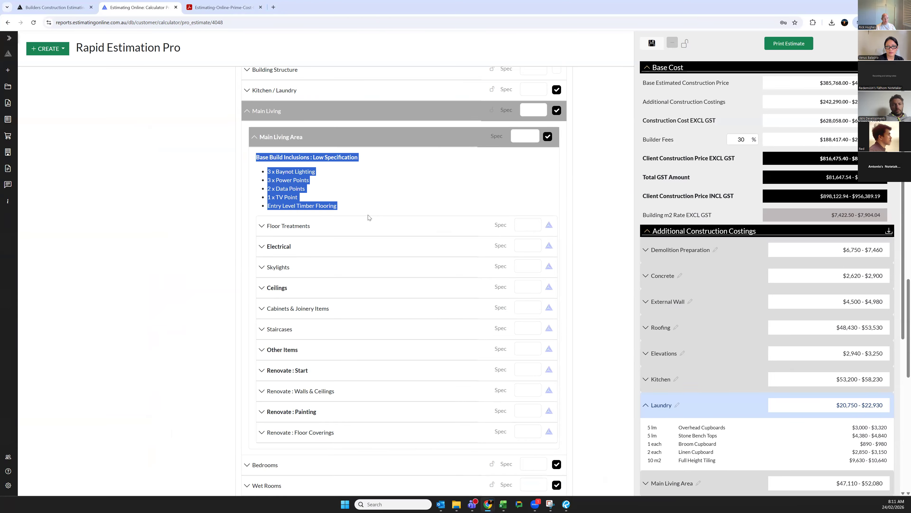
pyautogui.click(367, 202)
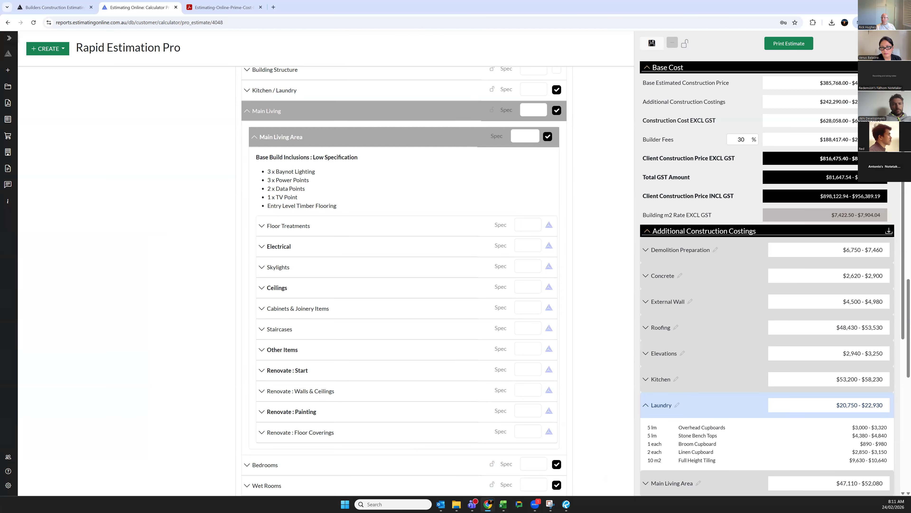
# - Expand Floor Treatments and Main Floor Tiles in the Main Living Area, and add one tiling item up to 65m2 and one up to 40m2
pyautogui.hotkey('alt', 'Tab')
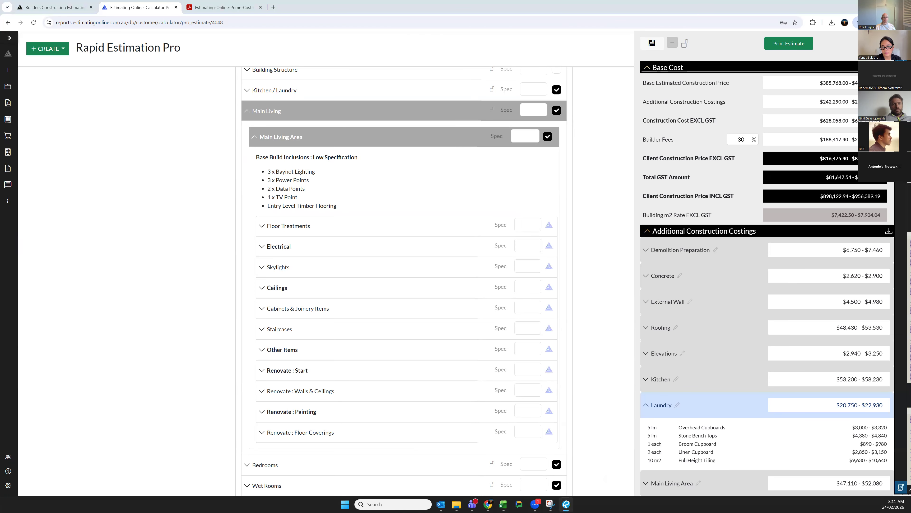
pyautogui.hotkey('alt', 'Tab')
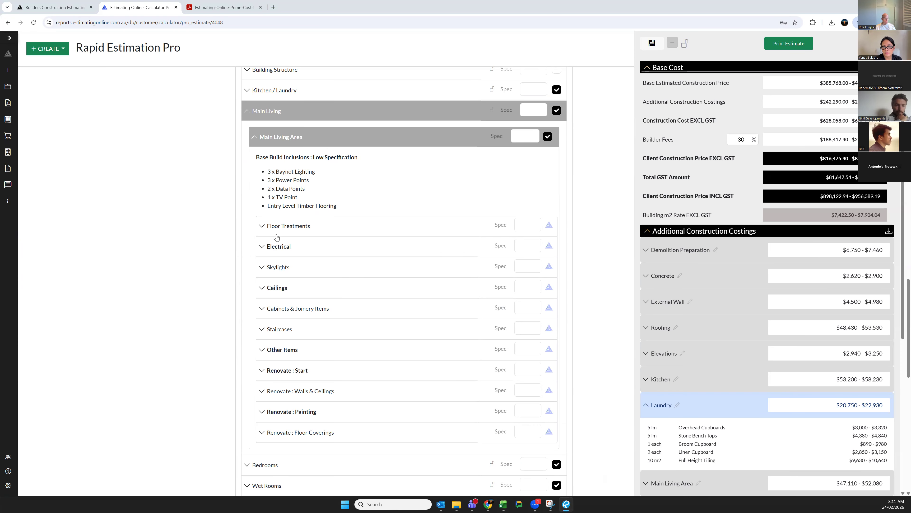
pyautogui.click(281, 226)
pyautogui.click(283, 247)
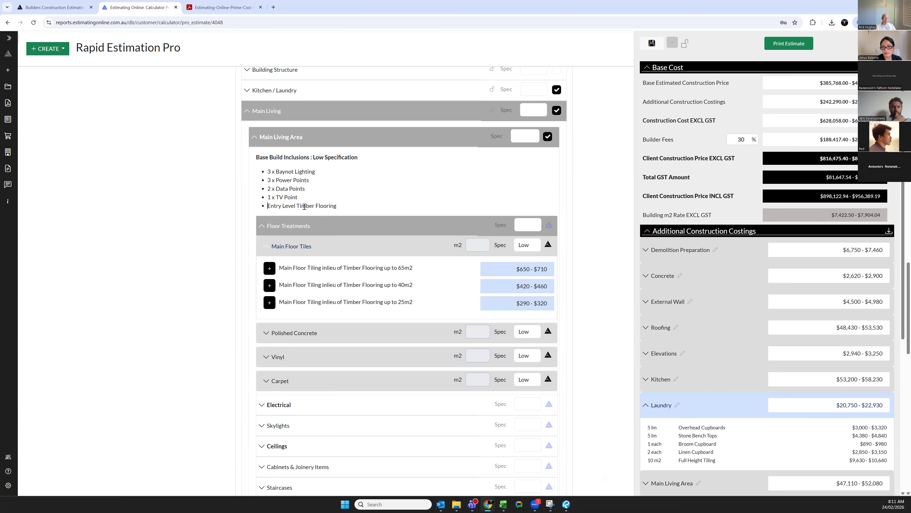
pyautogui.moveTo(268, 209); pyautogui.dragTo(354, 207)
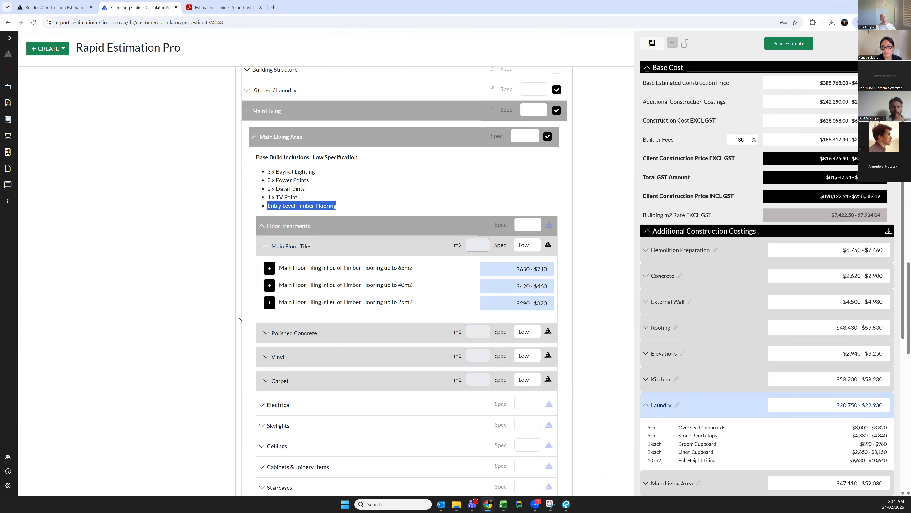
pyautogui.click(270, 269)
pyautogui.click(269, 285)
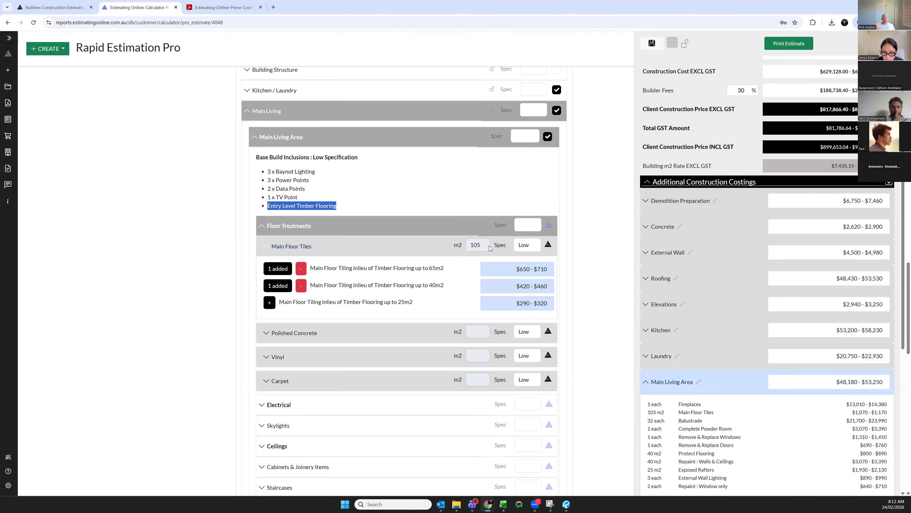
# - Remove the up to 65m2 floor tiling item and add two more of the up to 40m2 item, making 120 m2
pyautogui.scroll(-2, 395, 273)
pyautogui.click(302, 199)
pyautogui.click(277, 214)
pyautogui.click(278, 214)
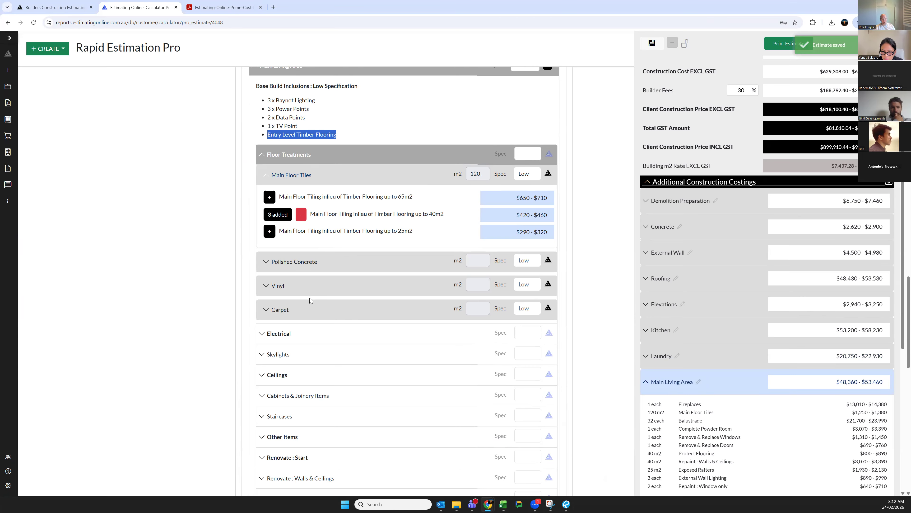
# - Under Electrical, add 16 additional downlights as two Downlights x 6 and one Downlights x 4, plus 10 additional power points
pyautogui.click(285, 336)
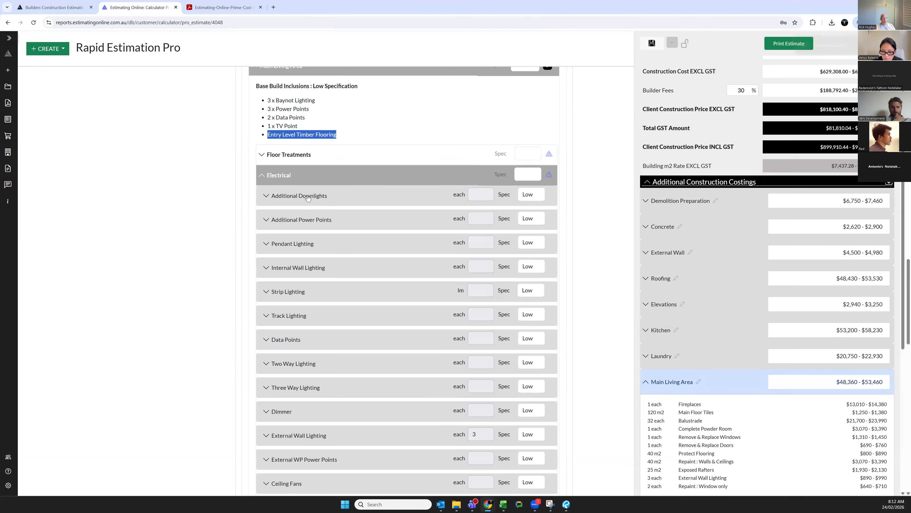
pyautogui.click(285, 199)
pyautogui.click(271, 237)
pyautogui.click(275, 220)
pyautogui.click(275, 219)
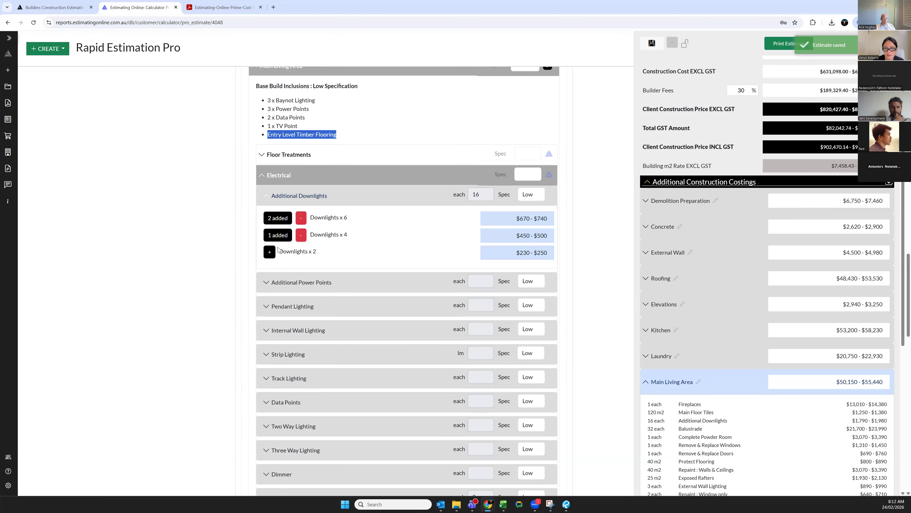
pyautogui.click(281, 287)
pyautogui.click(270, 243)
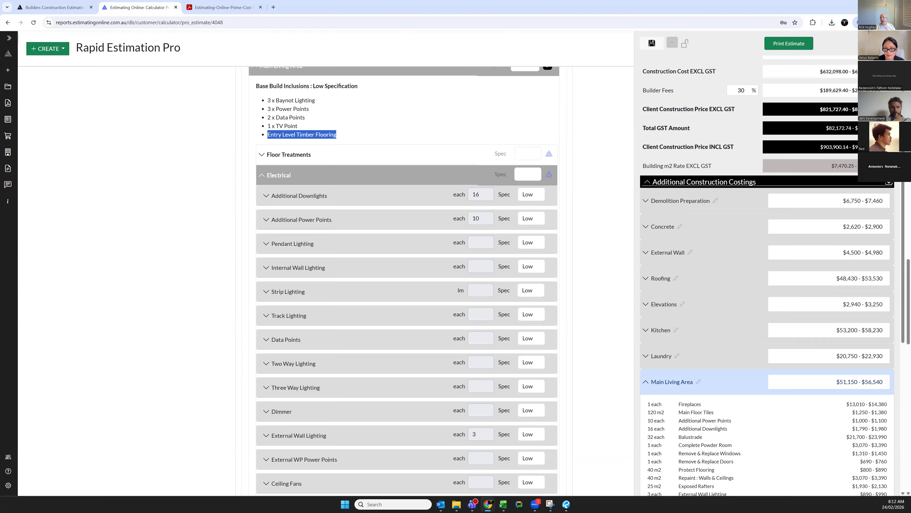
# - Switch to Revu to view the floor plan with its Ceiling markup, and return to the estimate in the browser
pyautogui.moveTo(431, 0); pyautogui.dragTo(431, 82)
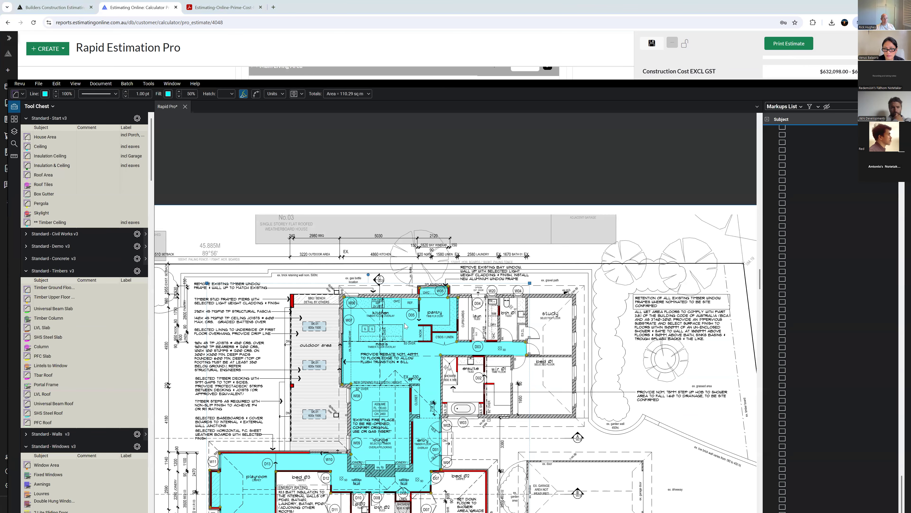
pyautogui.click(892, 81)
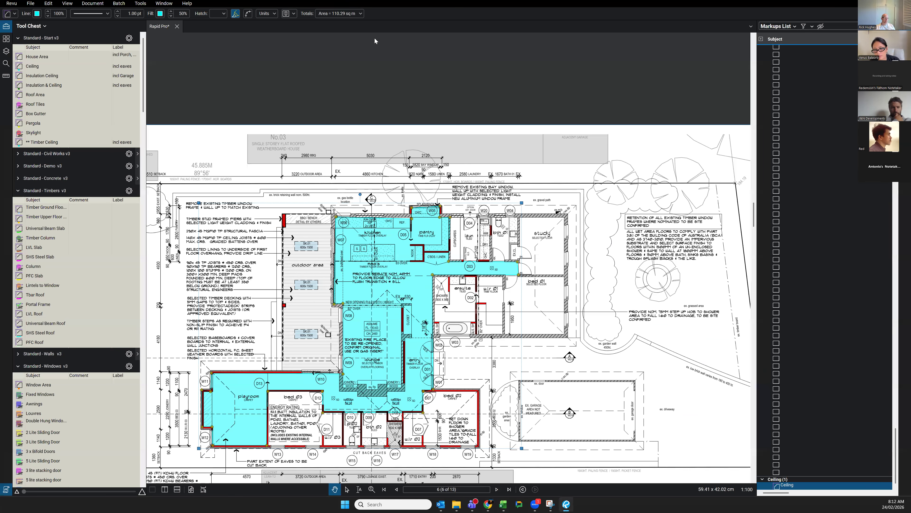
pyautogui.moveTo(374, 7); pyautogui.dragTo(374, 39)
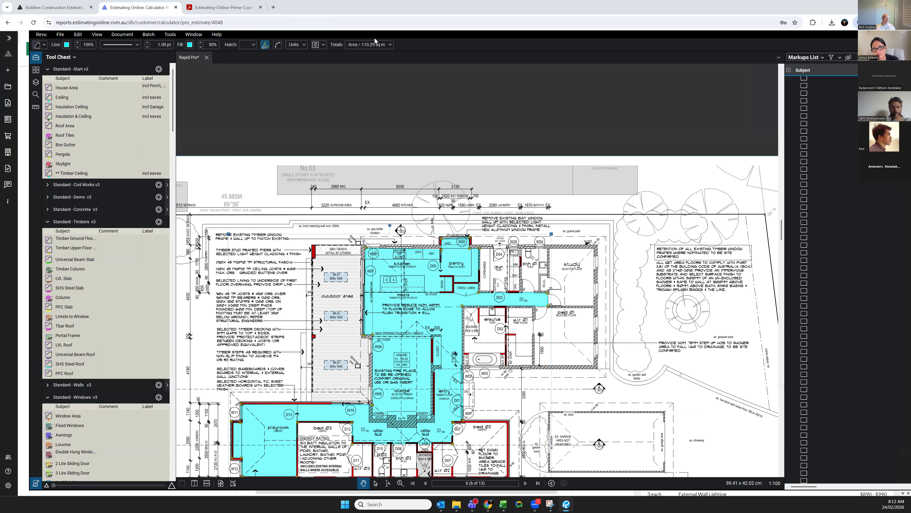
pyautogui.doubleClick(422, 38)
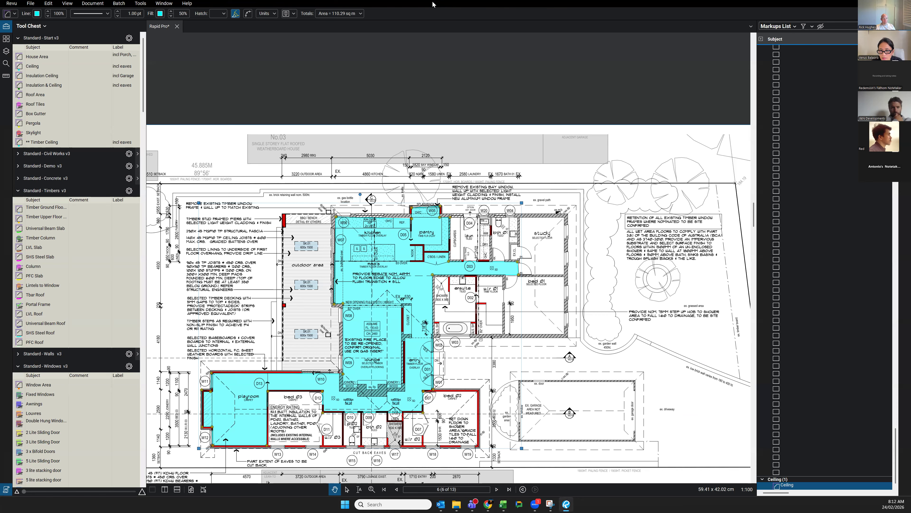
pyautogui.hotkey('alt', 'Tab')
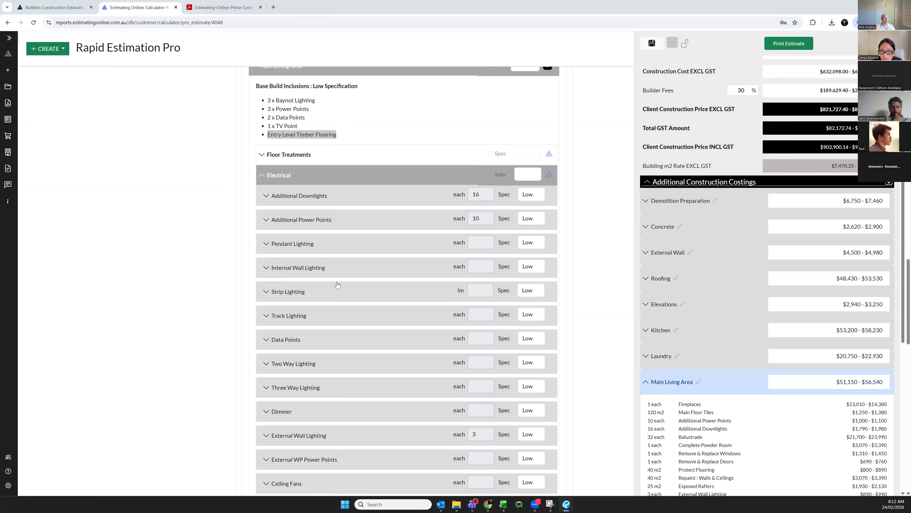
# - Review the remaining Electrical options, and expand the Main Living Area's Skylights and Ceilings to look through their items
pyautogui.scroll(-3, 337, 284)
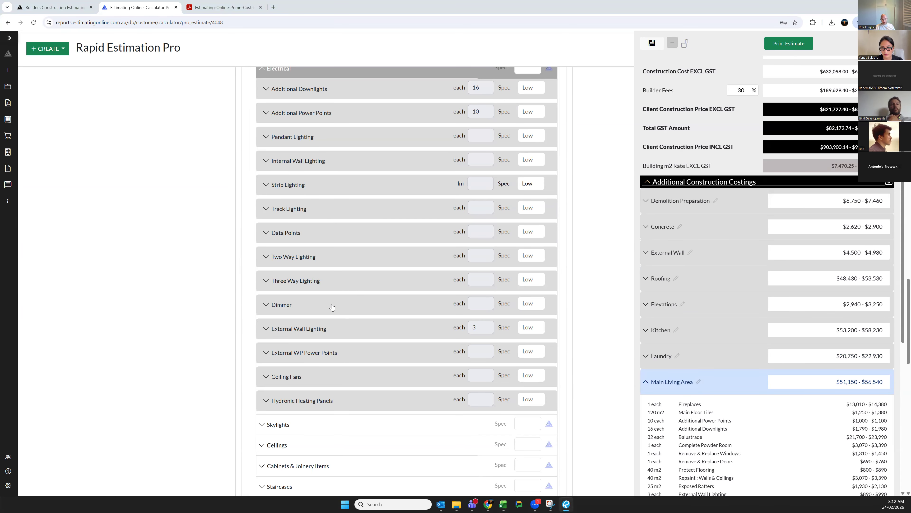
pyautogui.scroll(2, 333, 311)
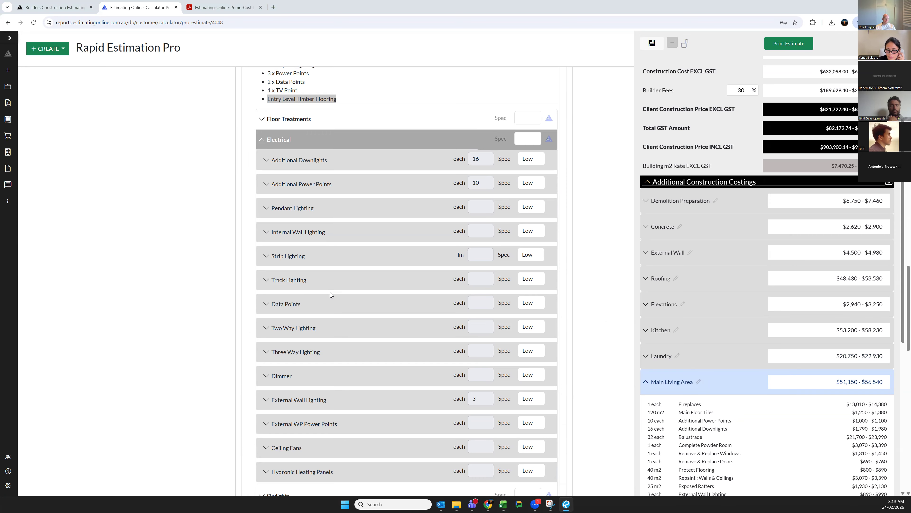
pyautogui.scroll(-5, 328, 347)
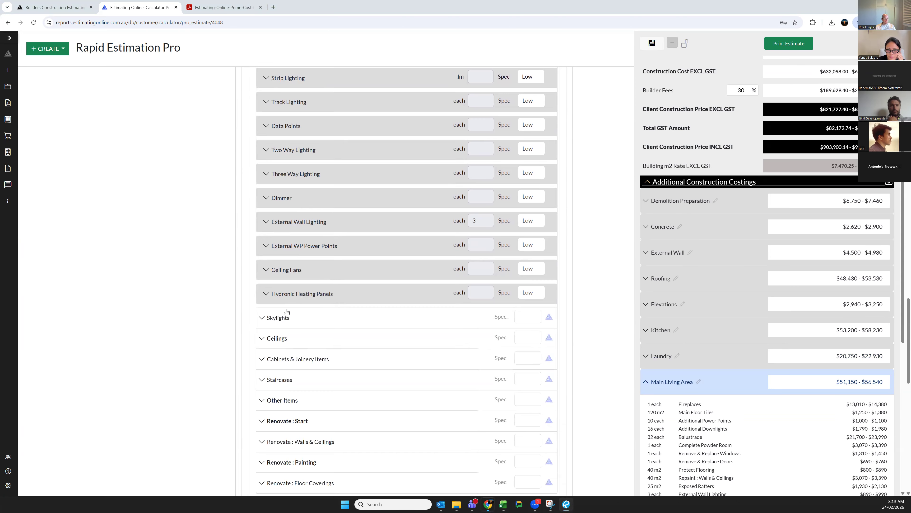
pyautogui.click(286, 313)
pyautogui.click(287, 305)
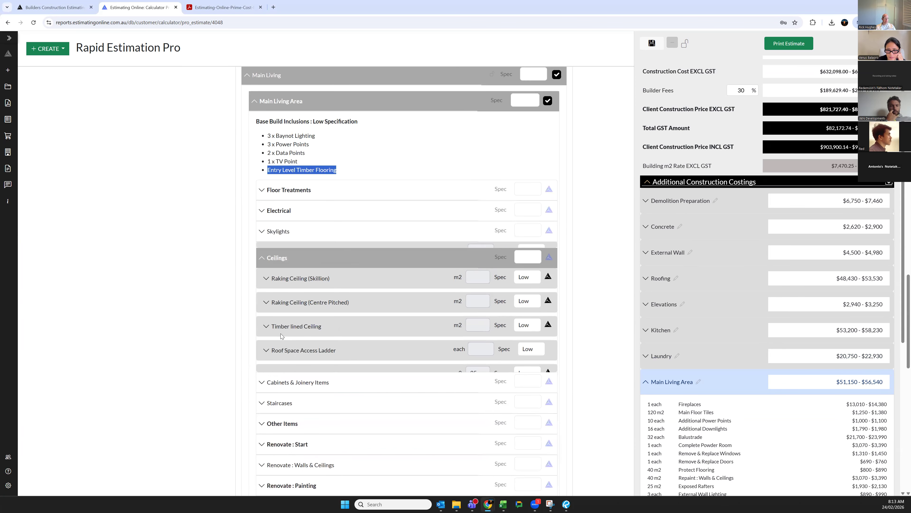
pyautogui.scroll(1, 290, 308)
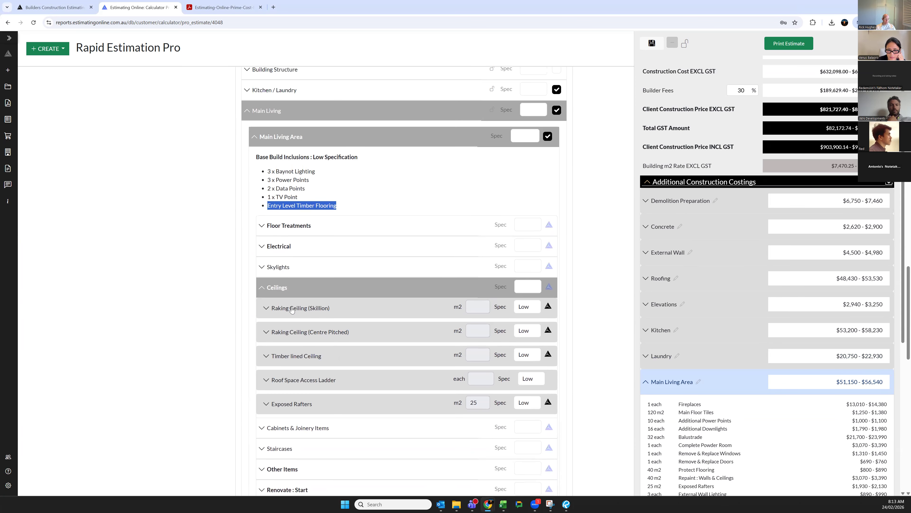
# - Look through the Cabinets & Joinery Items, Staircases and Other Items options, and collapse Other Items
pyautogui.click(289, 427)
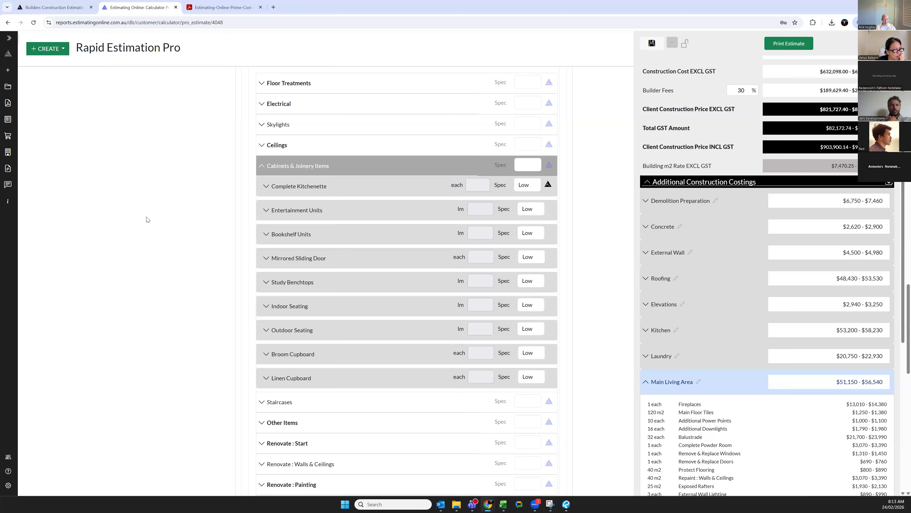
pyautogui.scroll(-1, 147, 220)
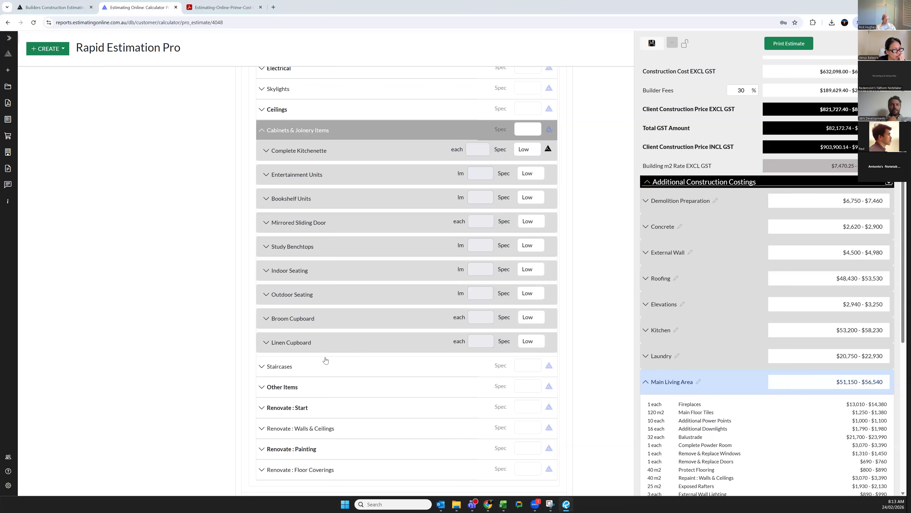
pyautogui.click(326, 366)
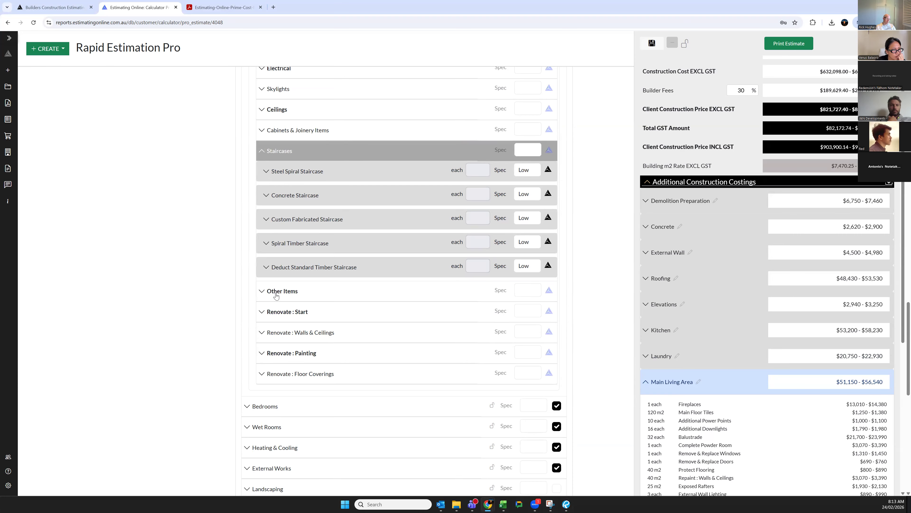
pyautogui.click(276, 293)
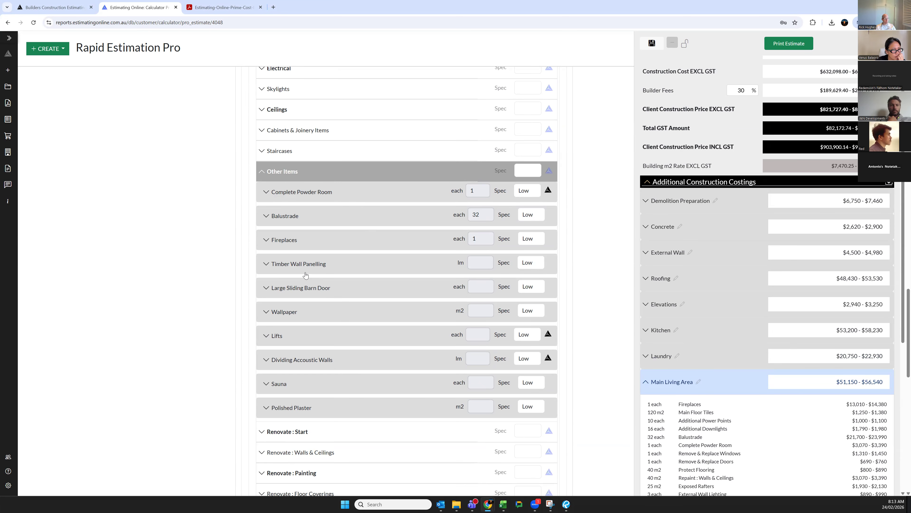
pyautogui.rightClick(295, 200)
pyautogui.click(323, 172)
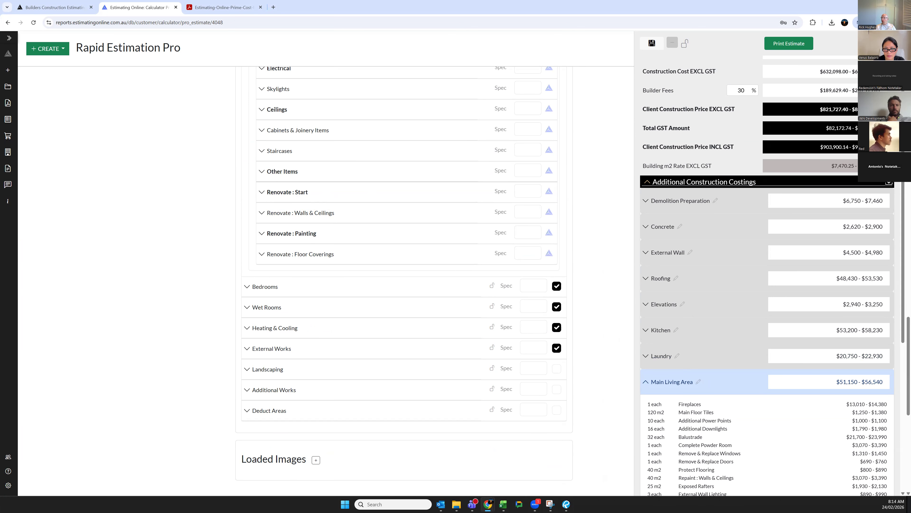
# - Switch to Revu and delete the Ceiling markup covering the living areas of the floor plan
pyautogui.moveTo(910, 74); pyautogui.dragTo(373, 75)
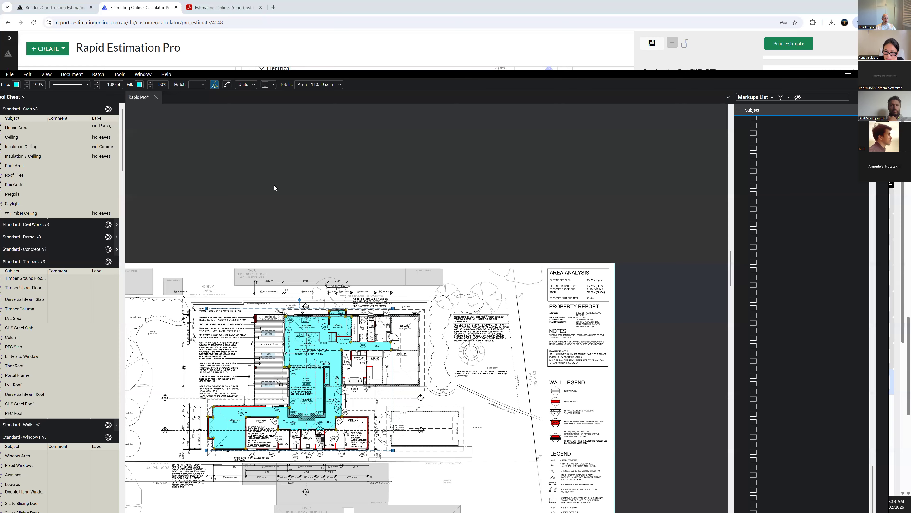
pyautogui.rightClick(268, 279)
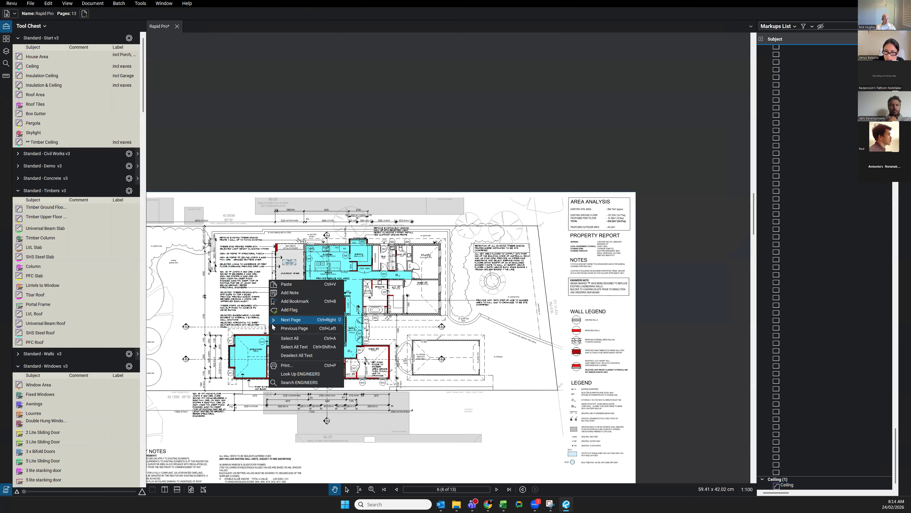
pyautogui.click(288, 341)
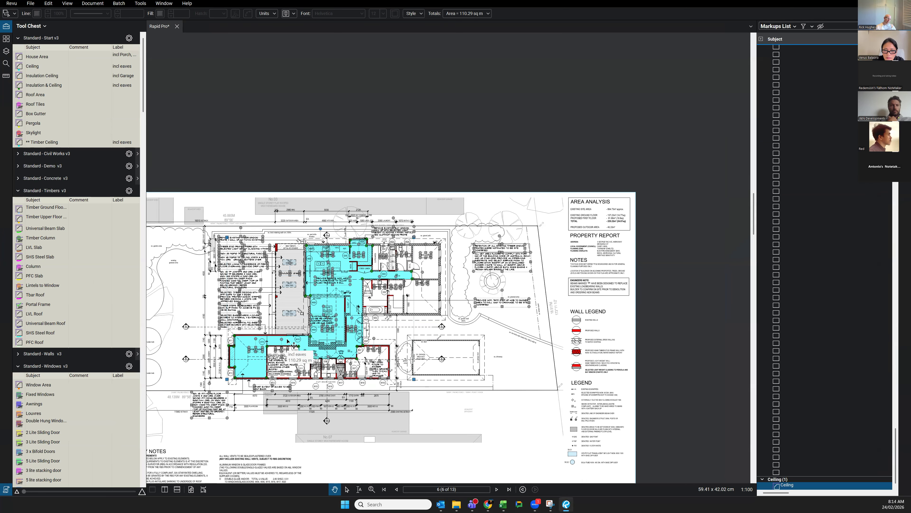
pyautogui.press('Escape')
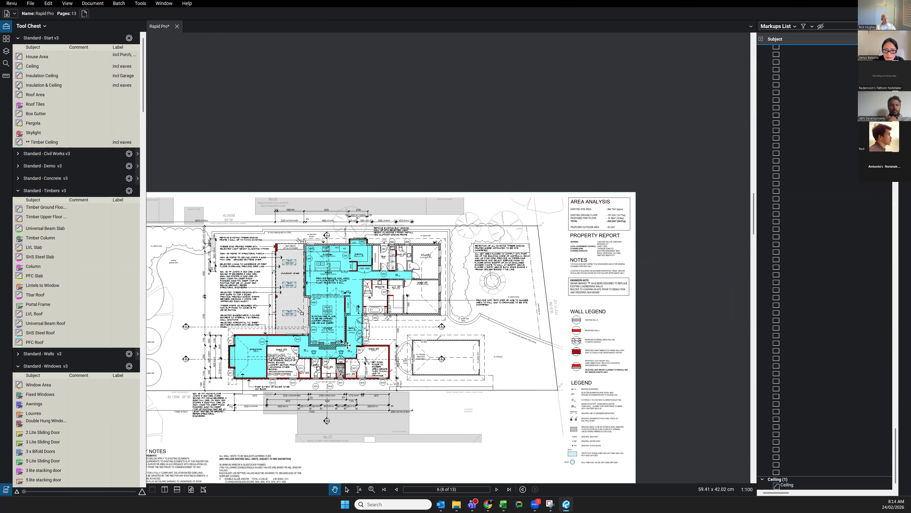
pyautogui.click(347, 345)
pyautogui.press('Delete')
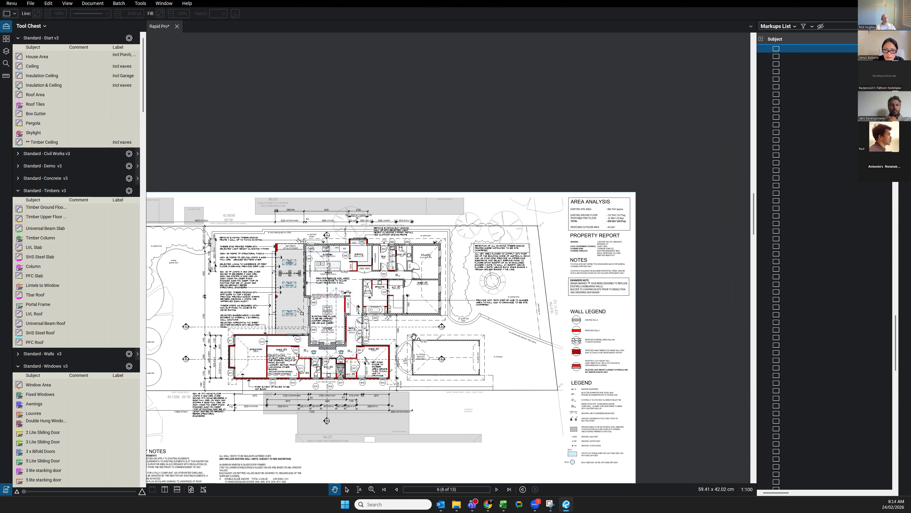
# - Trace a Ceiling area of about 42 sq m over the playroom, hallway and entry on the floor plan
pyautogui.click(32, 69)
pyautogui.click(235, 346)
pyautogui.click(229, 346)
pyautogui.click(229, 368)
pyautogui.click(235, 368)
pyautogui.click(235, 378)
pyautogui.click(267, 378)
pyautogui.click(267, 345)
pyautogui.click(299, 345)
pyautogui.click(299, 358)
pyautogui.click(356, 358)
pyautogui.click(357, 346)
pyautogui.click(363, 346)
pyautogui.click(363, 314)
pyautogui.click(345, 314)
pyautogui.click(346, 345)
pyautogui.click(309, 343)
pyautogui.doubleClick(309, 335)
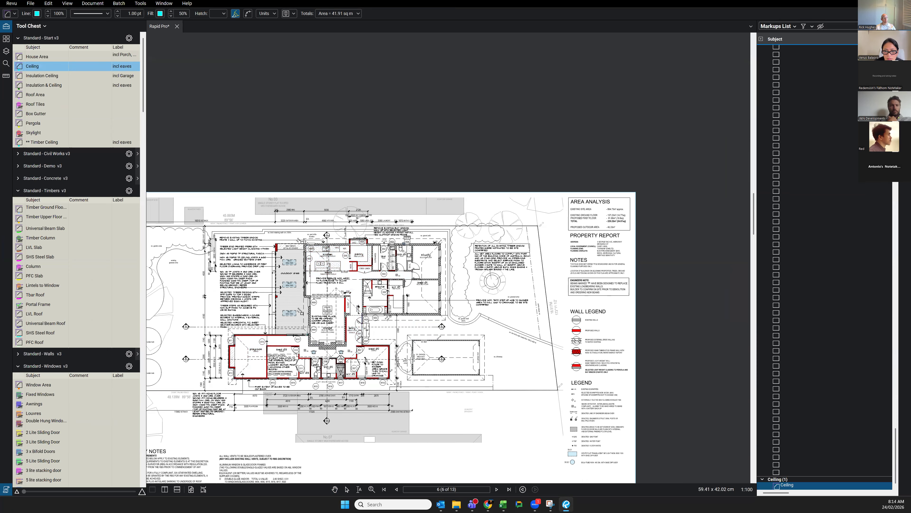
# - Draw further Ceiling areas over the kitchen, the pantry and its bay window, and leave the Ceiling tool
pyautogui.moveTo(306, 245); pyautogui.dragTo(350, 240)
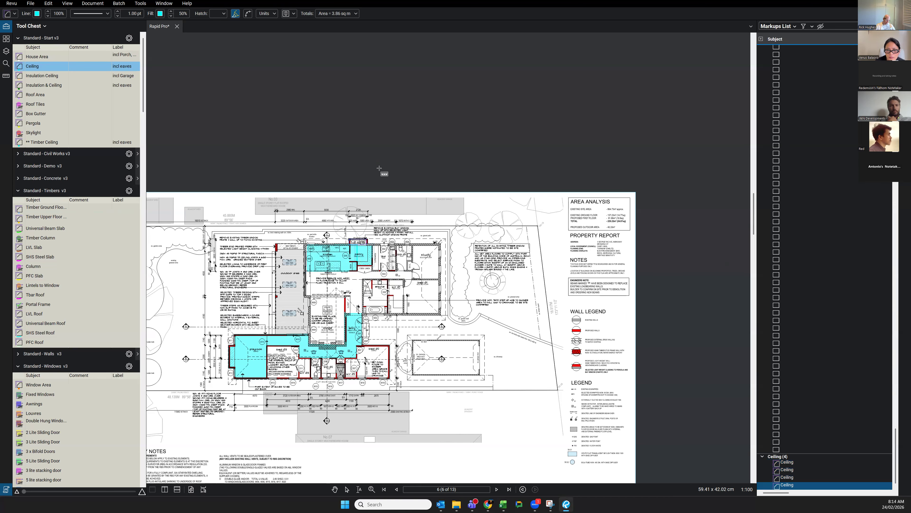
pyautogui.press('Escape')
pyautogui.press('Escape')
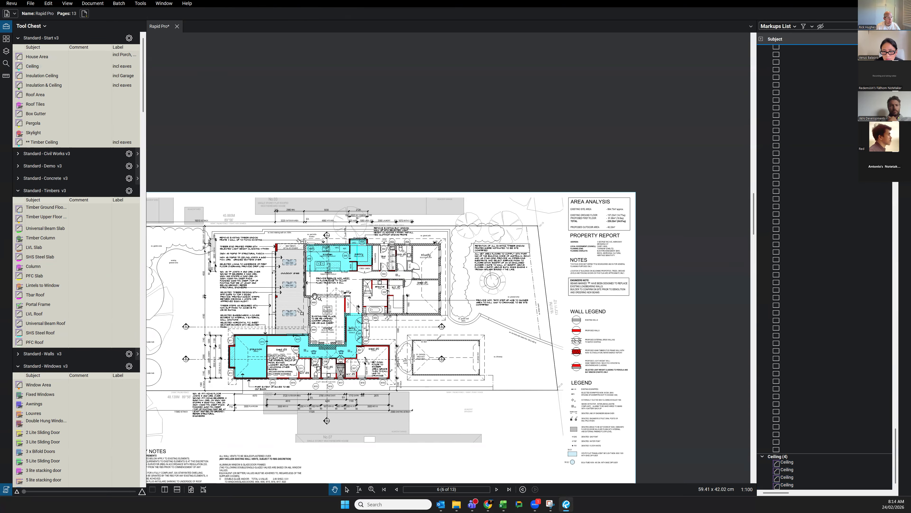
# - Trace an Insulation Ceiling area of about 49 sq m over the meals, lounge and adjoining hallway on the floor plan, and leave the tool
pyautogui.scroll(5, 323, 296)
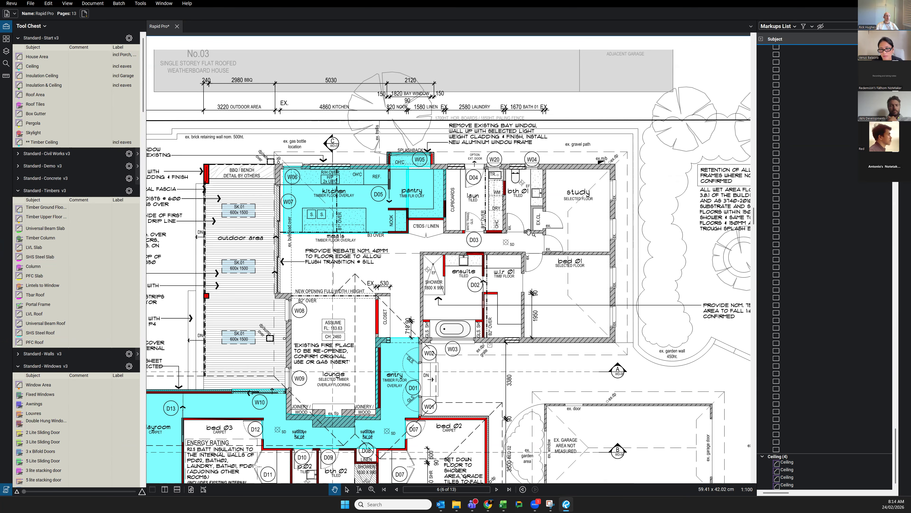
pyautogui.scroll(-3, 531, 247)
pyautogui.moveTo(352, 333)
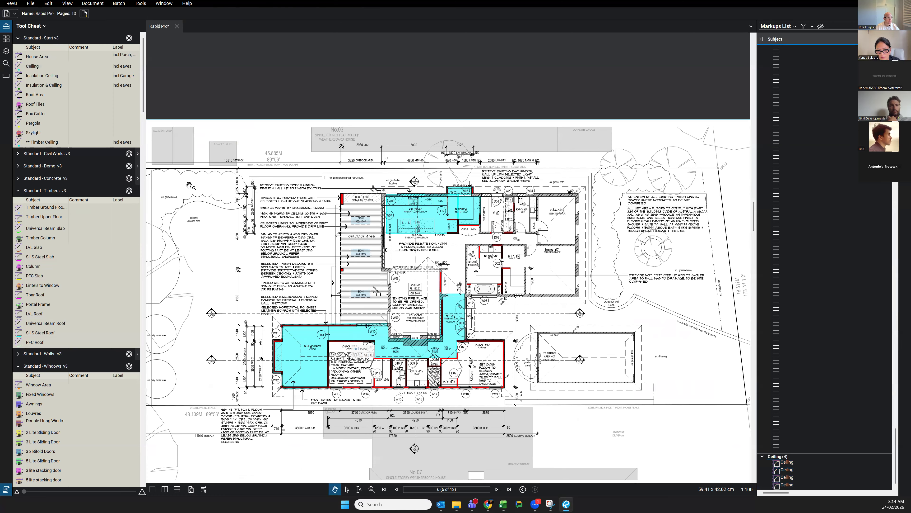
pyautogui.click(49, 75)
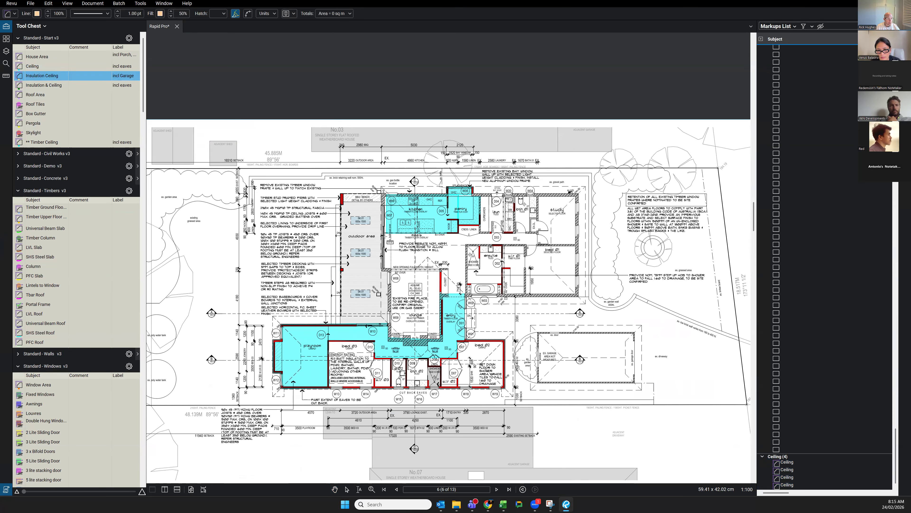
pyautogui.click(384, 234)
pyautogui.click(459, 233)
pyautogui.click(459, 226)
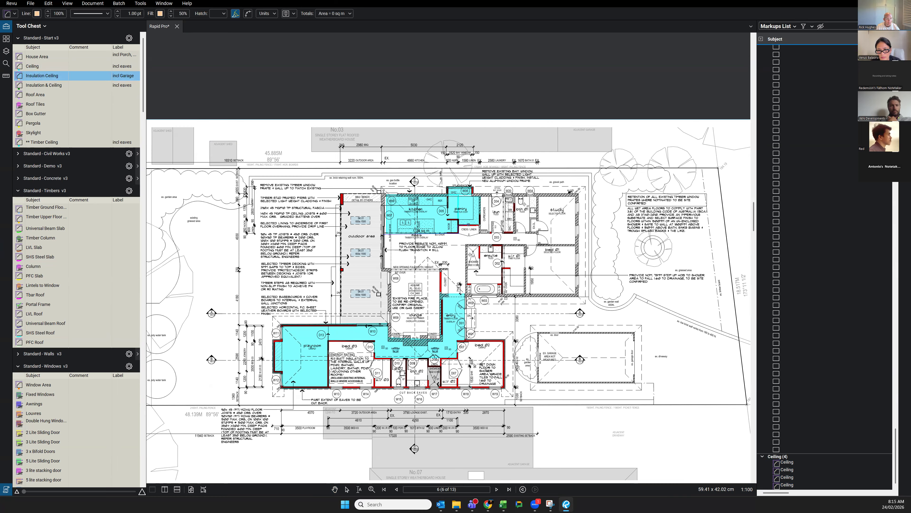
pyautogui.click(538, 233)
pyautogui.click(538, 245)
pyautogui.click(466, 244)
pyautogui.click(440, 295)
pyautogui.click(440, 338)
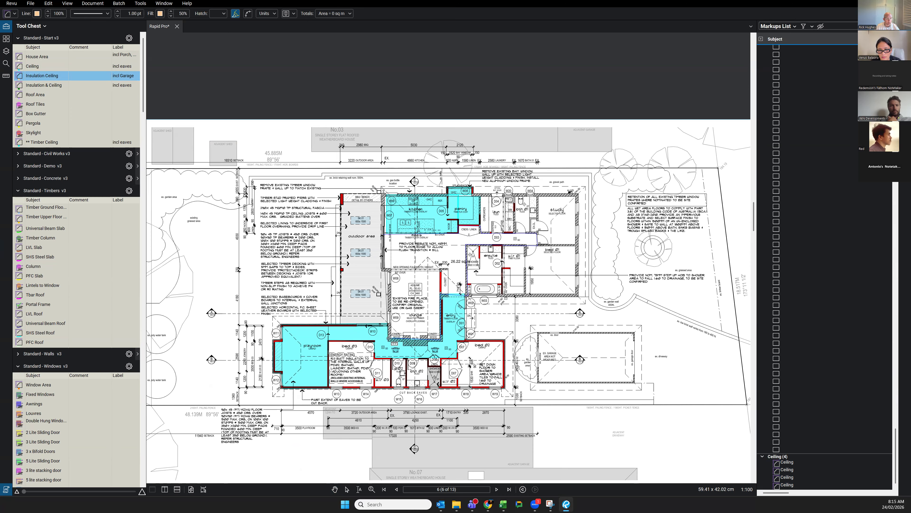
pyautogui.click(391, 338)
pyautogui.click(391, 267)
pyautogui.doubleClick(383, 268)
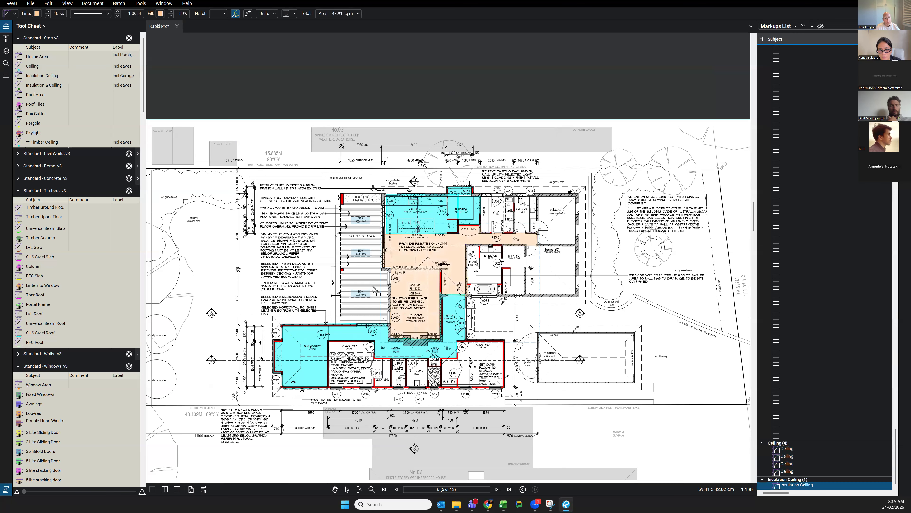
pyautogui.press('Escape')
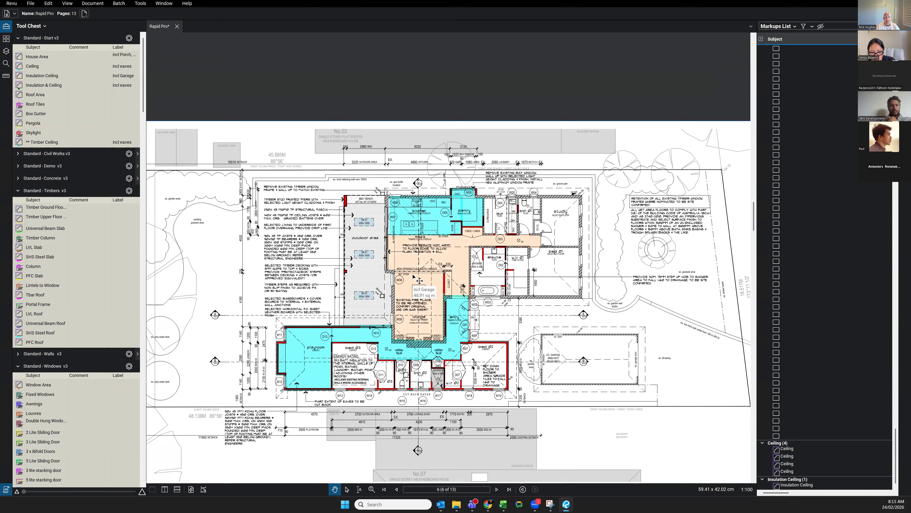
pyautogui.moveTo(756, 231)
pyautogui.mouseDown()
pyautogui.moveTo(634, 221)
pyautogui.moveTo(753, 206)
pyautogui.mouseUp()
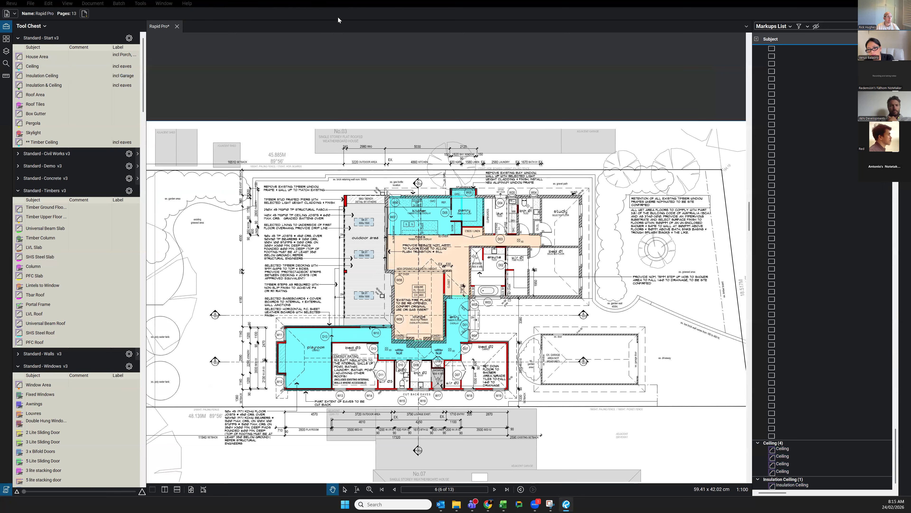
# - Switch to Rapid Estimation Pro and add two Rewiring Incl New Power and Lighting up to 25m2 items under the main living Renovate : Start
pyautogui.hotkey('alt', 'Tab')
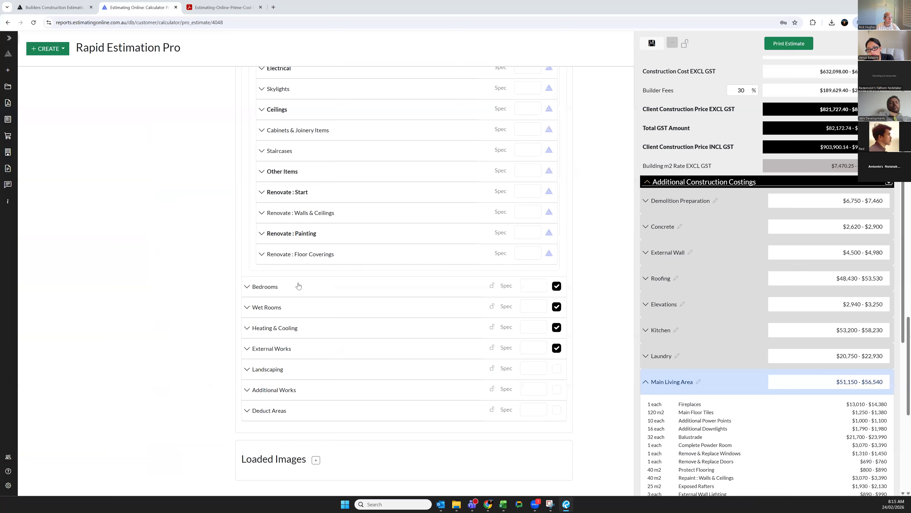
pyautogui.click(275, 262)
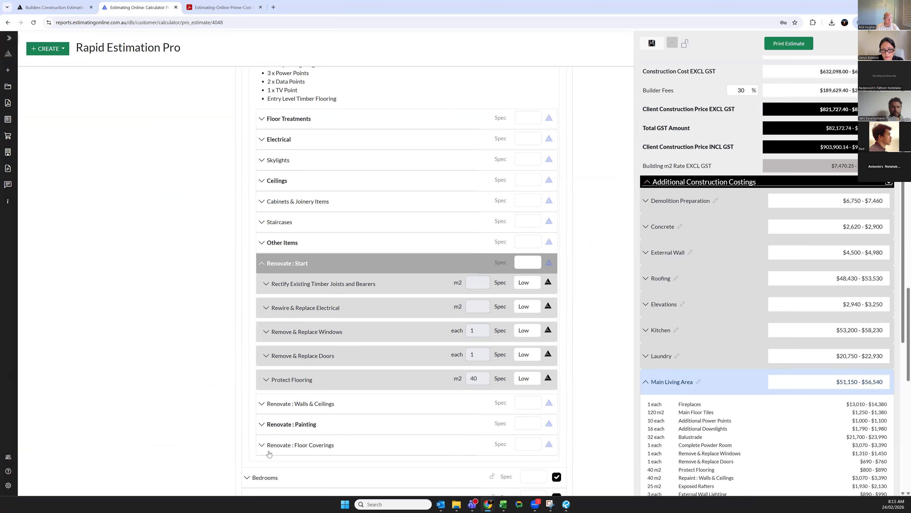
pyautogui.click(296, 286)
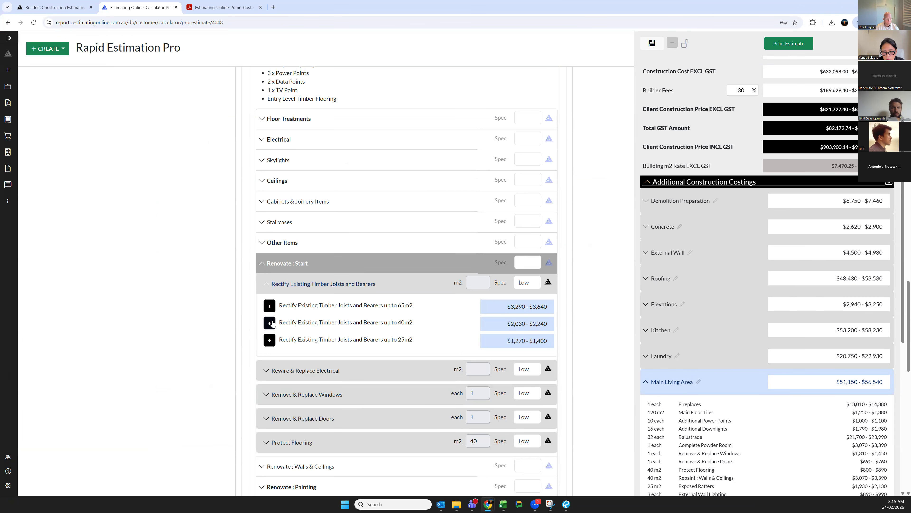
pyautogui.click(282, 374)
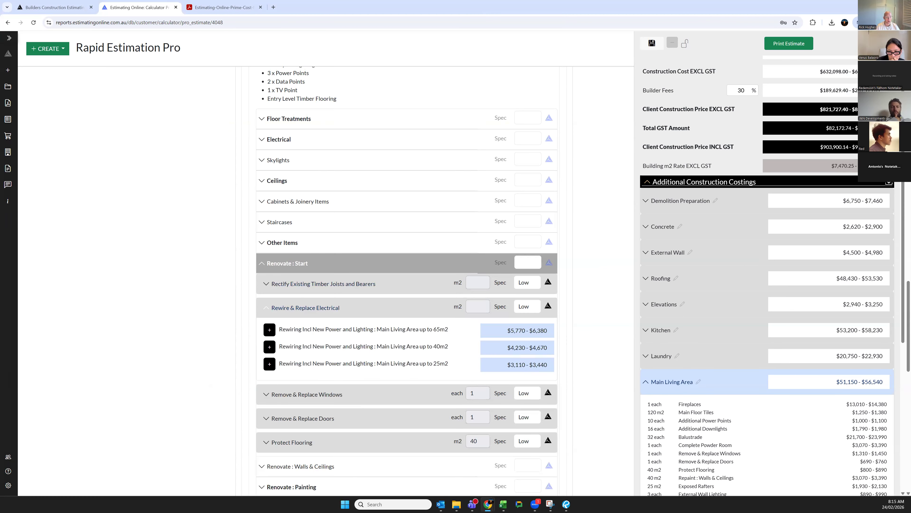
pyautogui.click(270, 363)
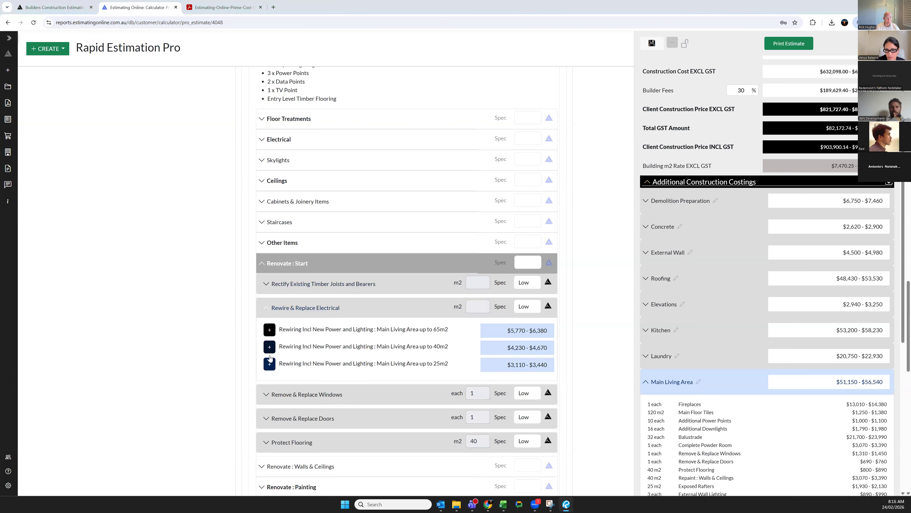
pyautogui.click(280, 366)
pyautogui.scroll(-3, 293, 345)
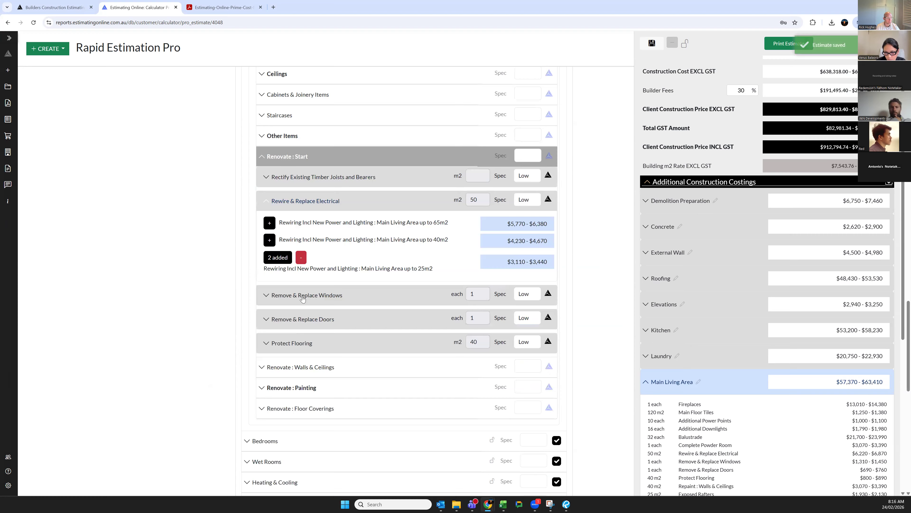
# - Add two more Remove & Replace 1 x Window up 2m2 items and one Remove, Replace & Repaint Door x 3
pyautogui.click(303, 300)
pyautogui.doubleClick(276, 265)
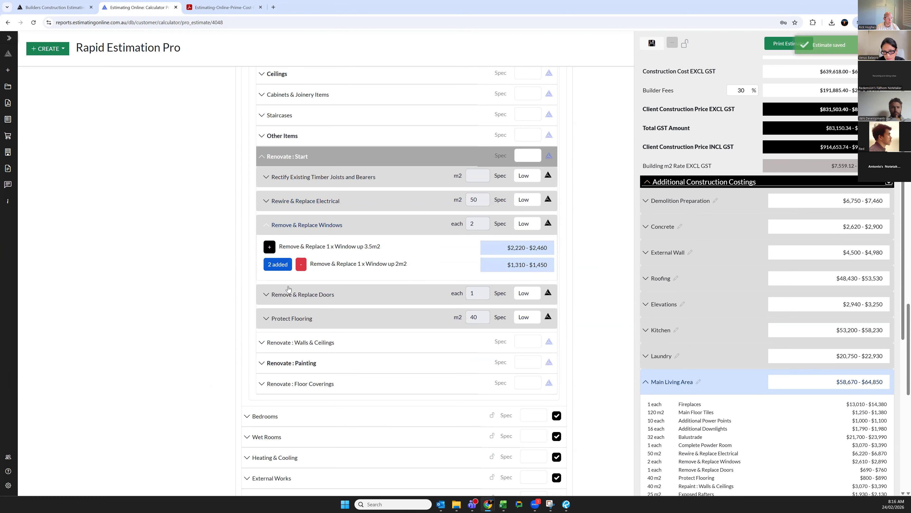
pyautogui.click(267, 289)
pyautogui.click(270, 288)
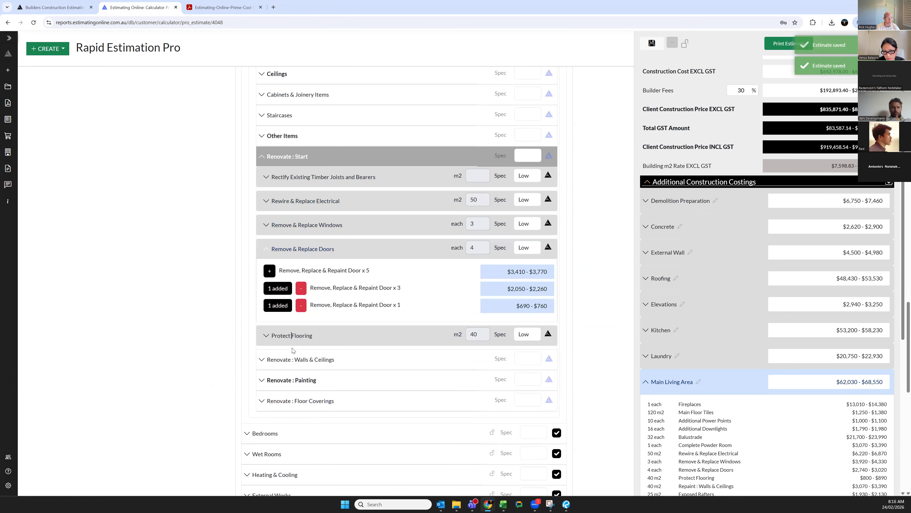
# - Check the floor plan, remove the Protect Flooring up to 40m2 item from the main living area, and collapse Protect Flooring
pyautogui.click(292, 334)
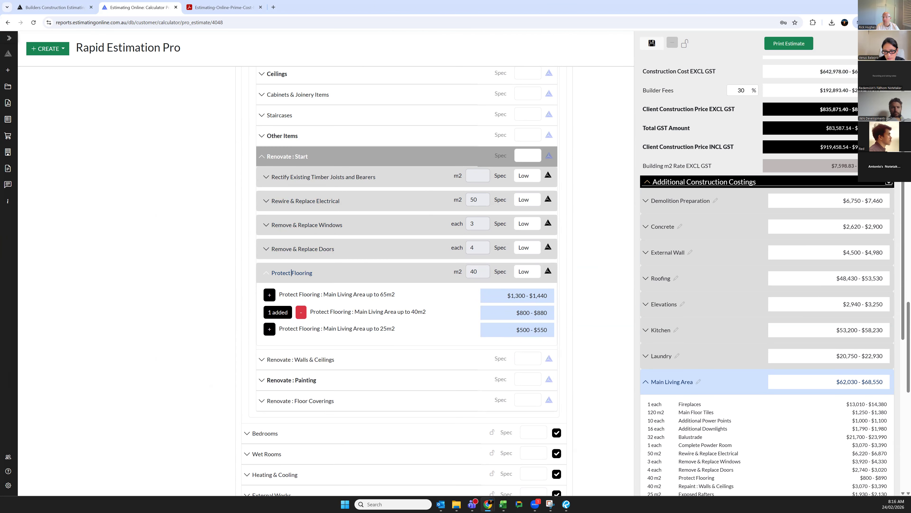
pyautogui.hotkey('alt', 'Tab')
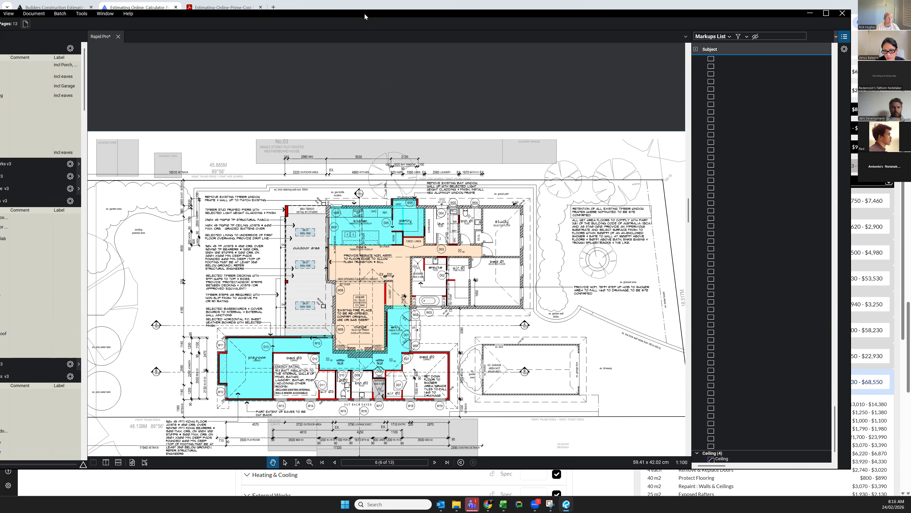
pyautogui.moveTo(365, 16); pyautogui.dragTo(1, 22)
pyautogui.click(297, 315)
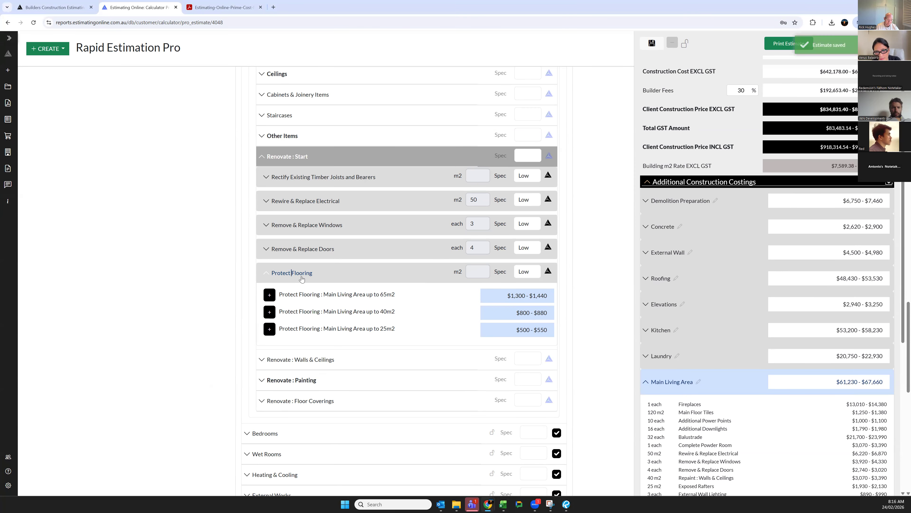
pyautogui.click(300, 277)
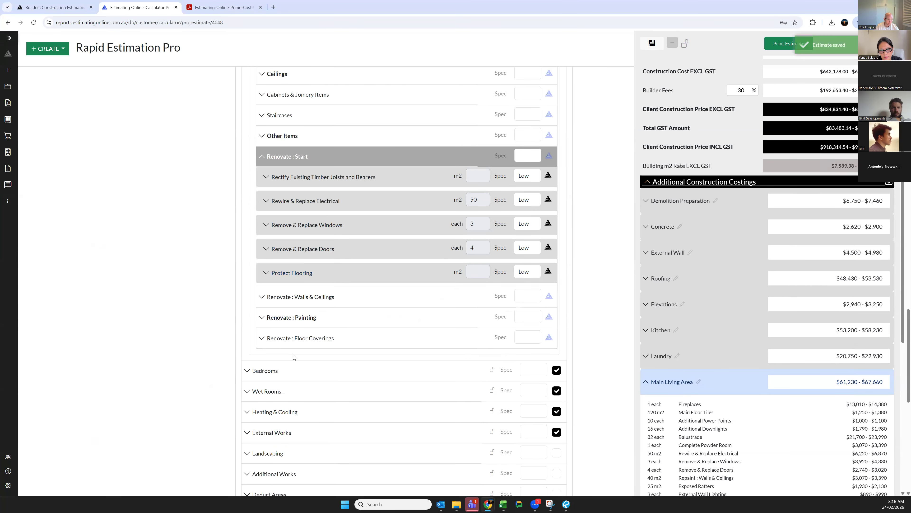
# - Add two Remove existing & Provide Timber Flooring up to 25m2 items under Renovate : Floor Coverings
pyautogui.click(303, 338)
pyautogui.click(298, 239)
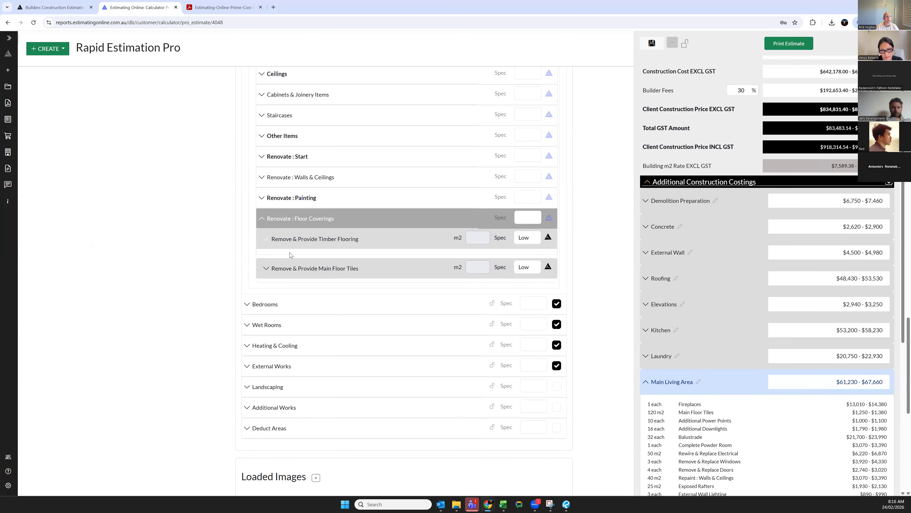
pyautogui.doubleClick(270, 294)
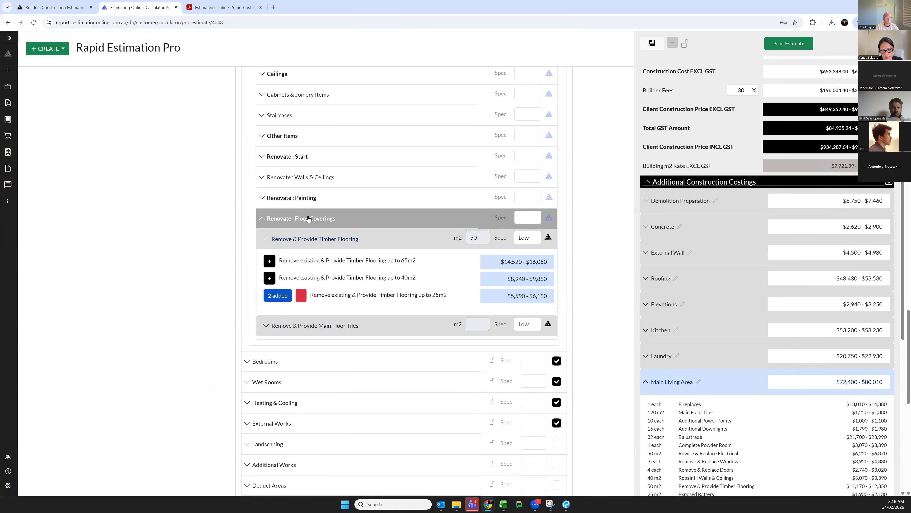
# - Check the painting items against the floor plan, and add two Remove, Replace & Paint Walls & Ceiling up to 25m2 items for the main living area
pyautogui.click(312, 205)
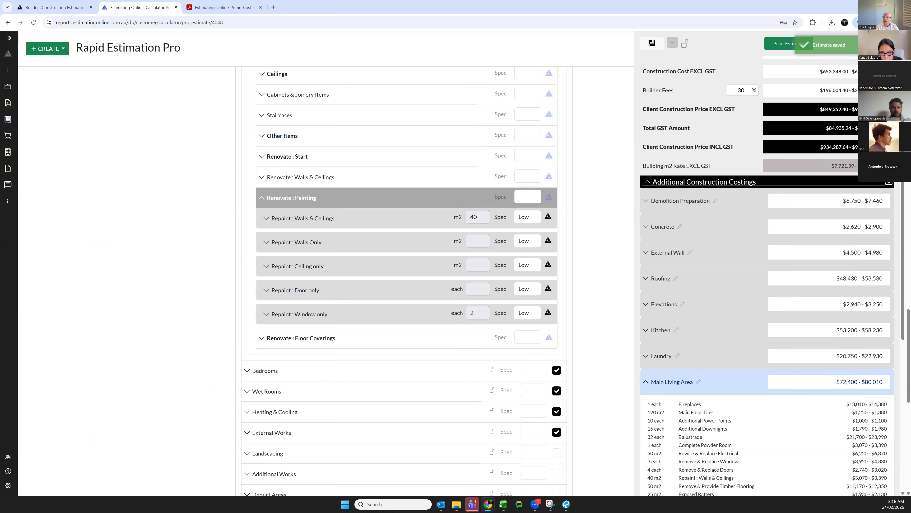
pyautogui.hotkey('alt', 'Tab')
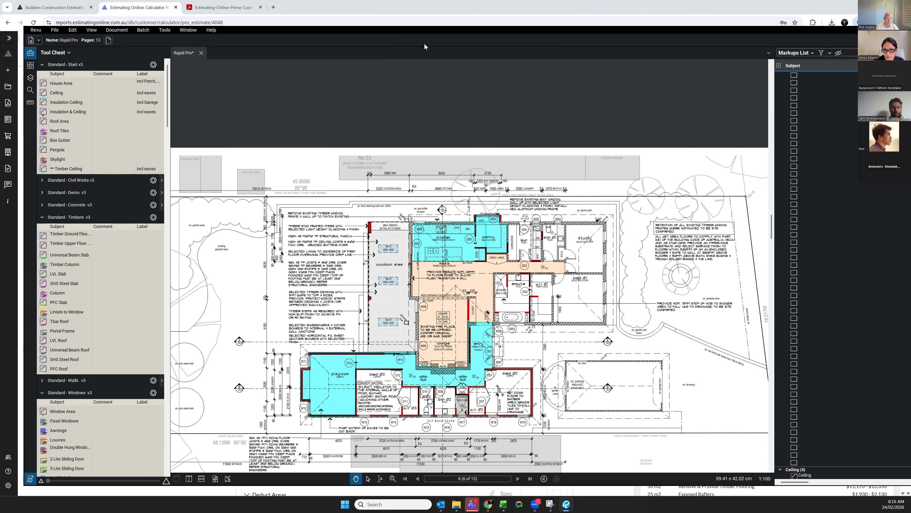
pyautogui.moveTo(425, 44); pyautogui.dragTo(910, 44)
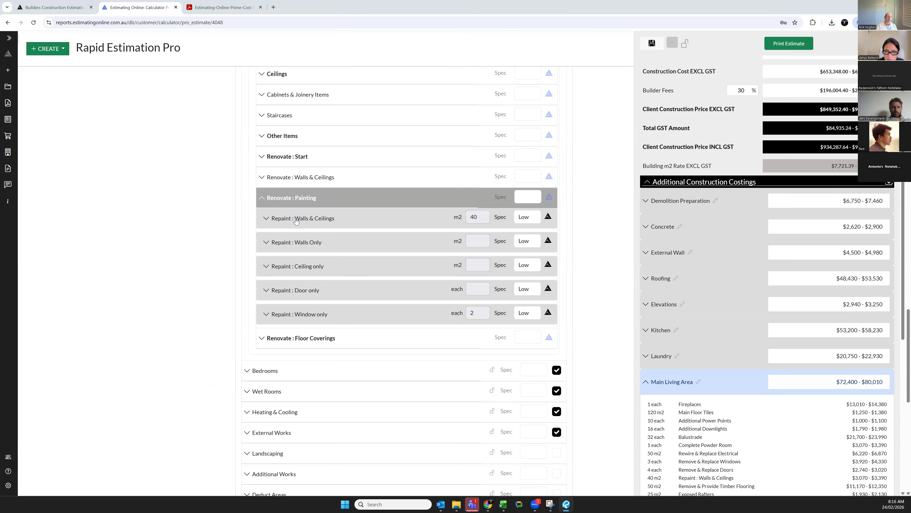
pyautogui.click(311, 183)
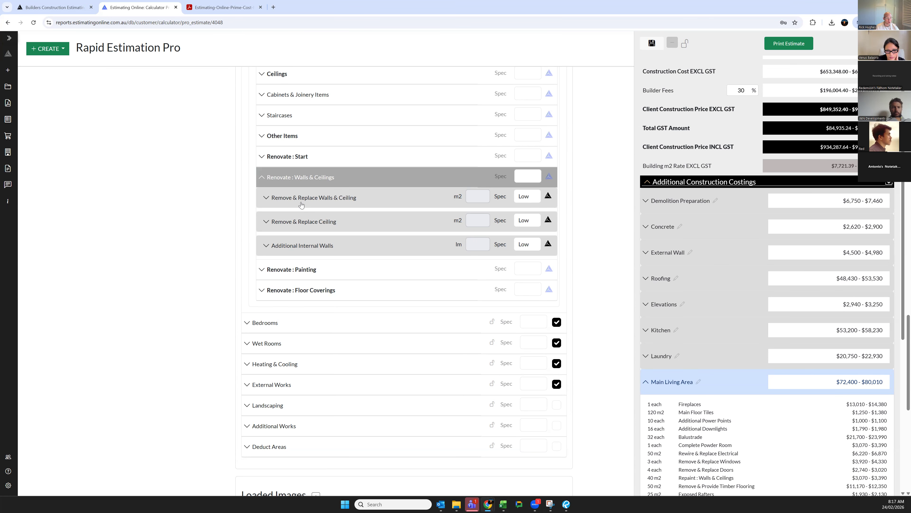
pyautogui.click(300, 202)
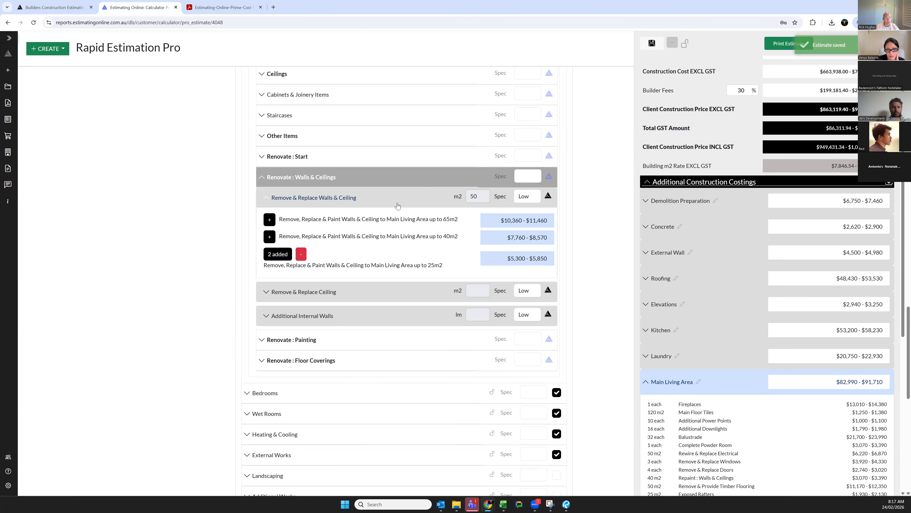
# - Look through the Additional Internal Walls and Renovate : Painting options, and collapse the Main Living Area
pyautogui.click(304, 316)
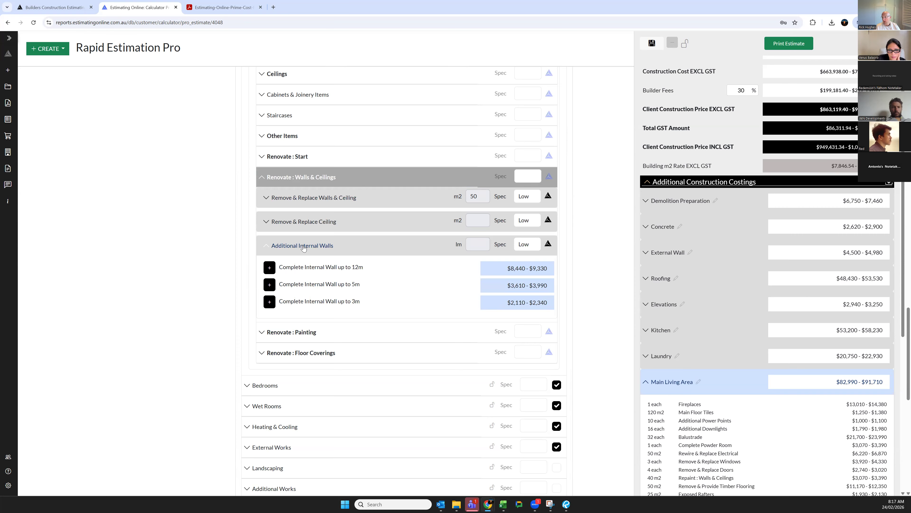
pyautogui.click(291, 248)
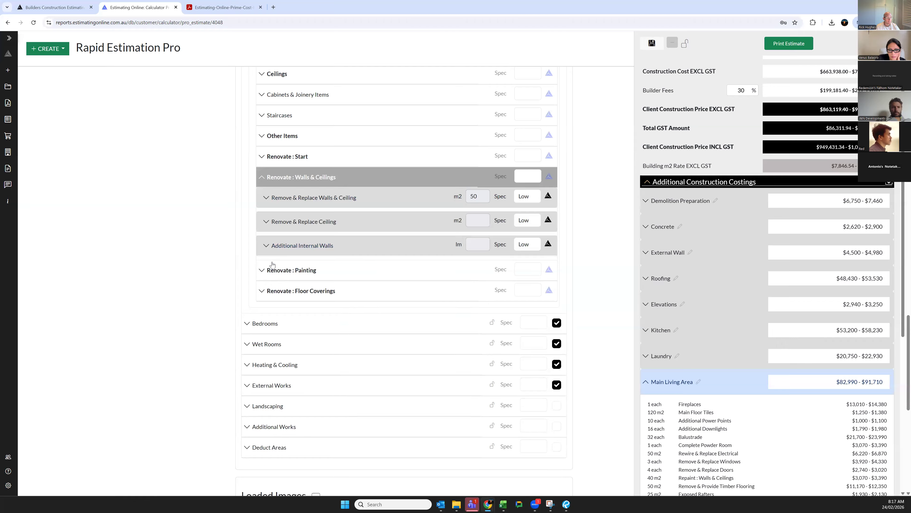
pyautogui.click(289, 282)
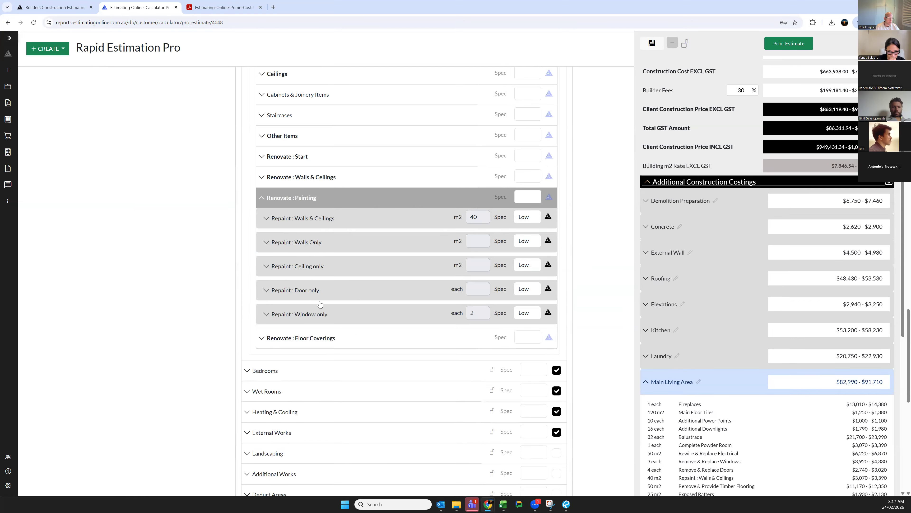
pyautogui.click(296, 198)
pyautogui.scroll(7, 284, 197)
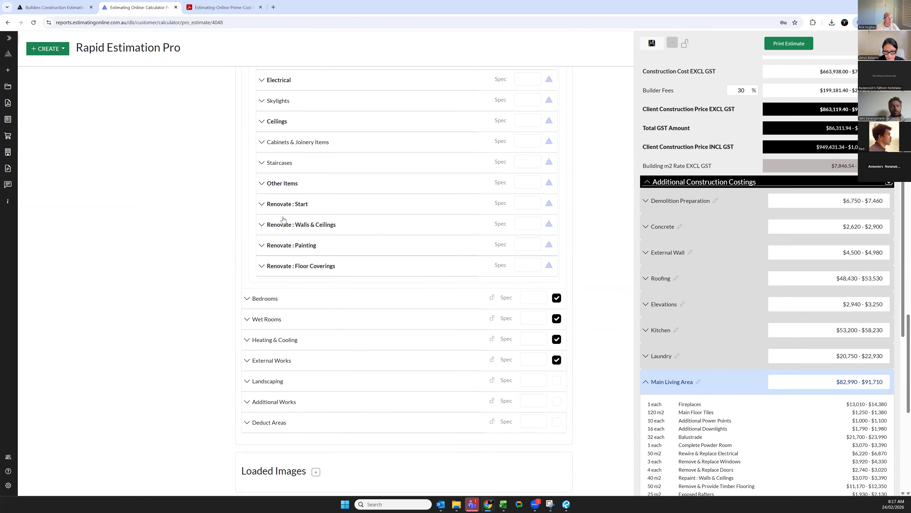
pyautogui.click(275, 175)
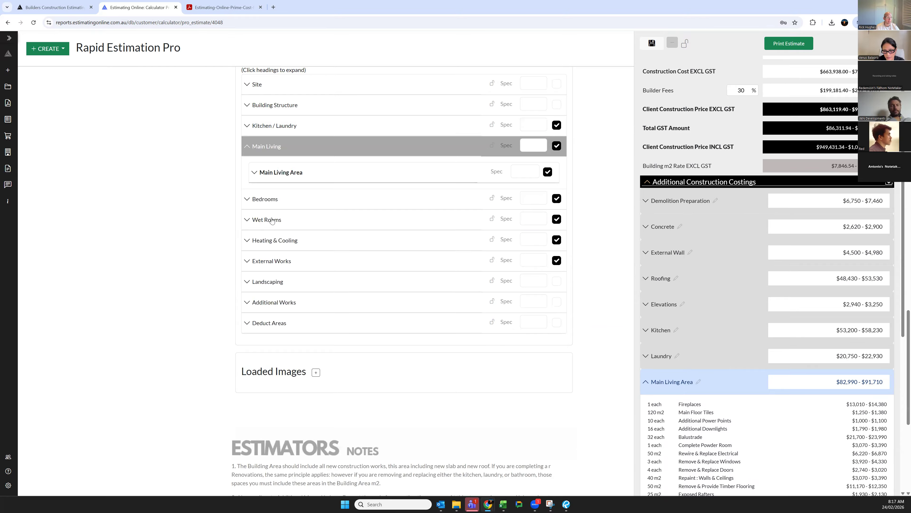
# - Open the Master Bedroom in the Bedrooms section and review its low-specification base build inclusions
pyautogui.click(265, 201)
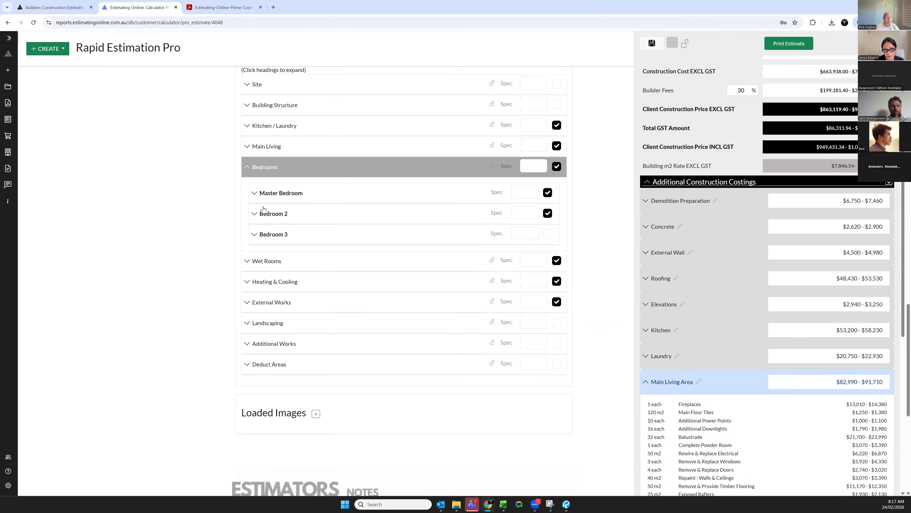
pyautogui.click(284, 193)
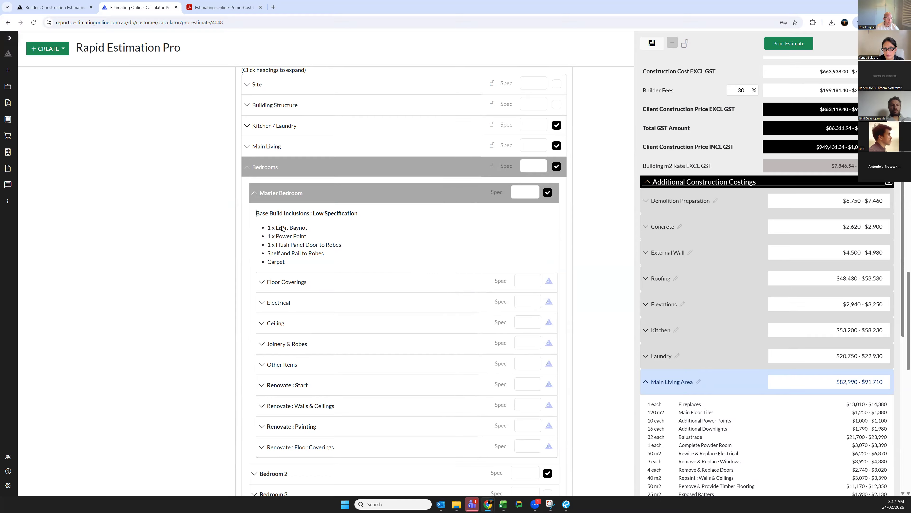
pyautogui.moveTo(257, 213); pyautogui.dragTo(300, 263)
pyautogui.click(299, 263)
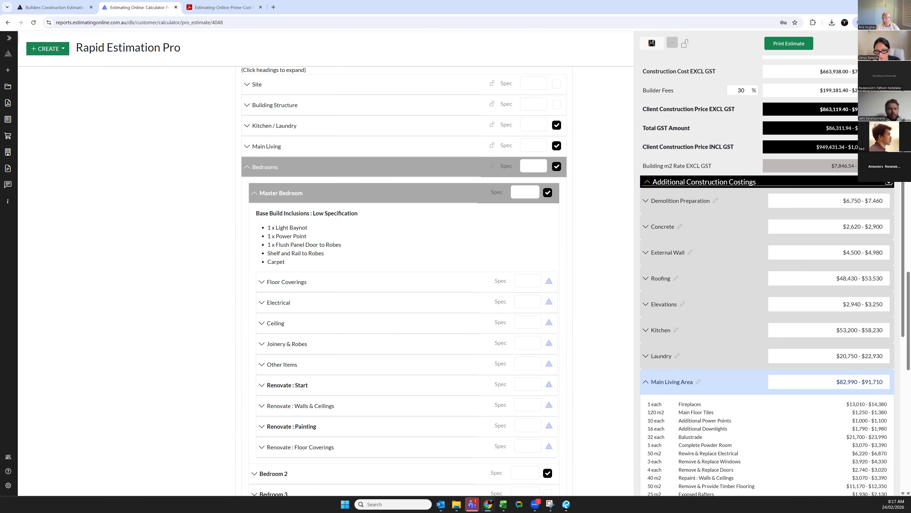
# - Check the bedrooms on the Revu floor plan, and review the Master Bedroom's Timber Flooring options under Floor Coverings in Rapid Estimation Pro
pyautogui.moveTo(340, 42); pyautogui.dragTo(339, 41)
pyautogui.doubleClick(340, 42)
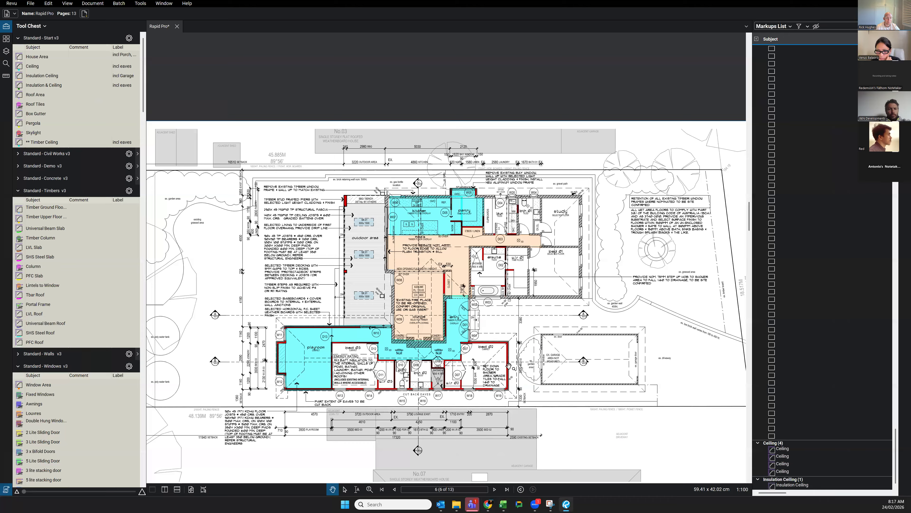
pyautogui.scroll(1, 376, 396)
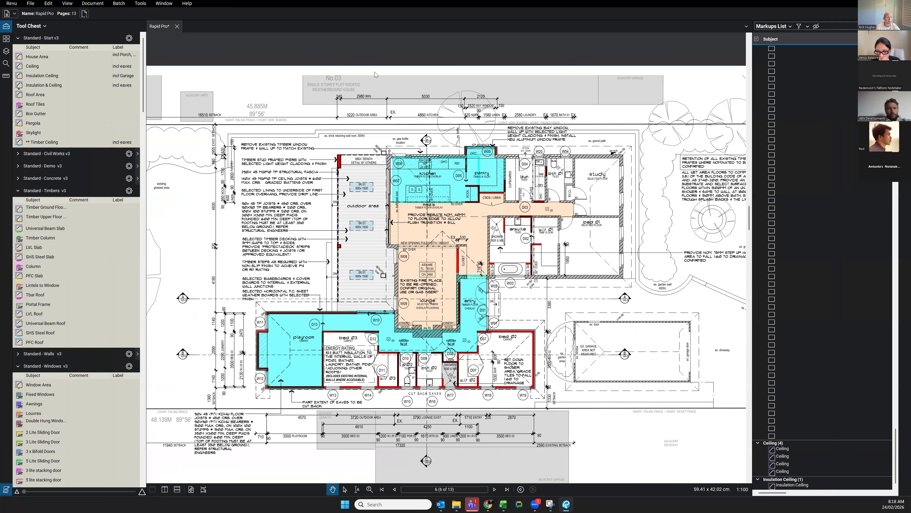
pyautogui.hotkey('alt', 'Tab')
pyautogui.scroll(-1, 302, 248)
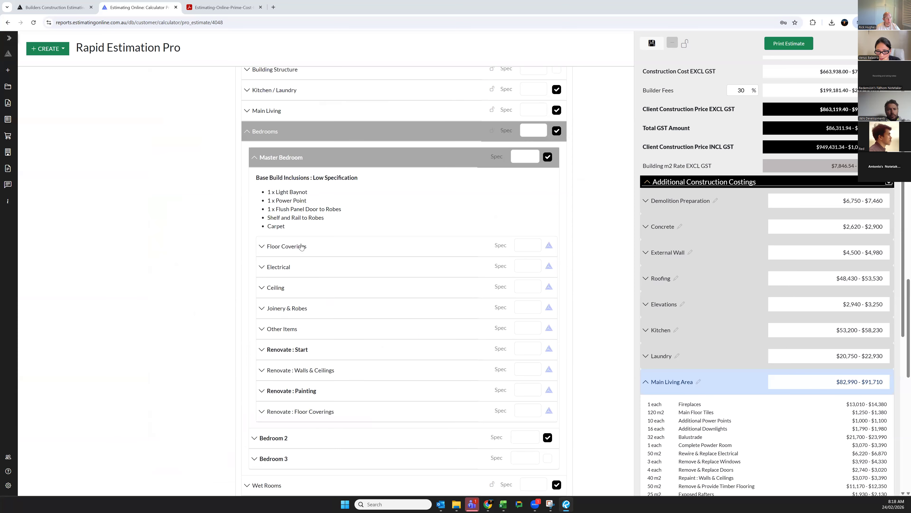
pyautogui.click(302, 247)
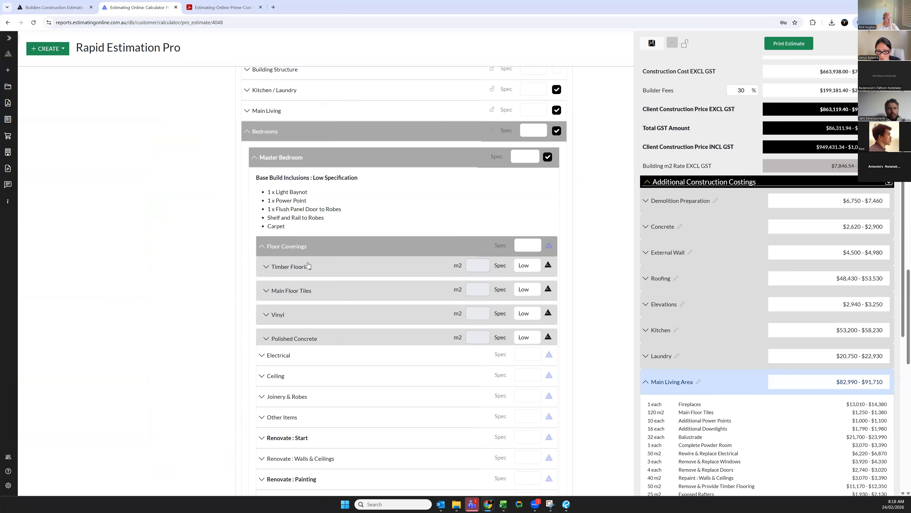
pyautogui.click(300, 273)
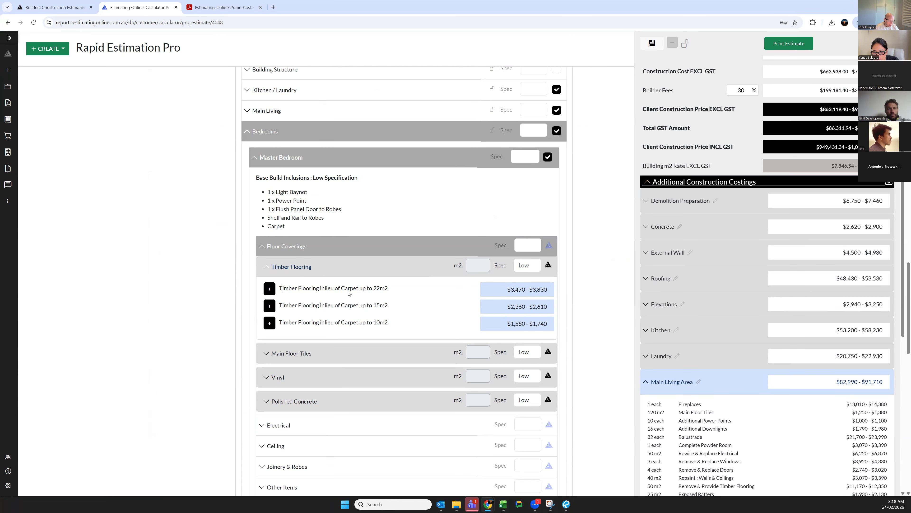
pyautogui.moveTo(353, 290); pyautogui.dragTo(359, 289)
pyautogui.moveTo(271, 227); pyautogui.dragTo(287, 226)
pyautogui.moveTo(284, 290); pyautogui.dragTo(323, 289)
pyautogui.click(302, 275)
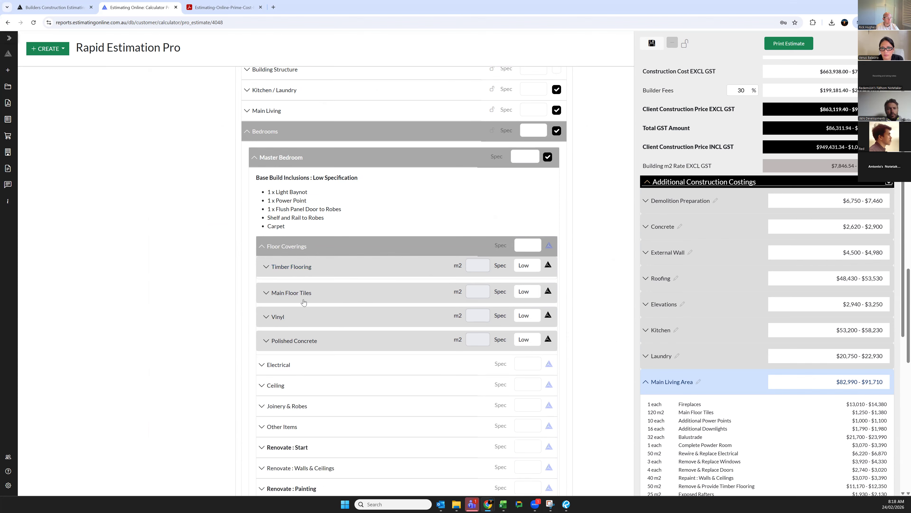
# - Look through the Master Bedroom's Electrical options, including Power & Data and Ceiling Fans, and collapse the group
pyautogui.click(289, 364)
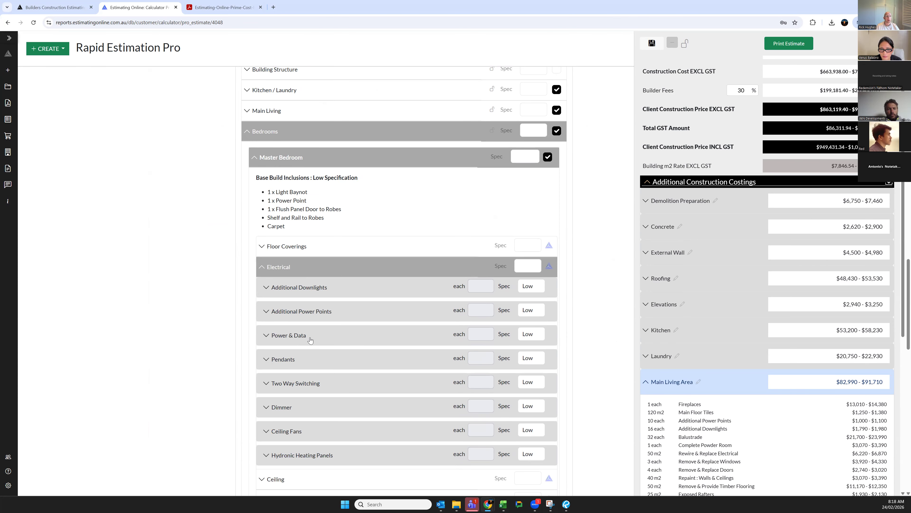
pyautogui.scroll(-2, 301, 319)
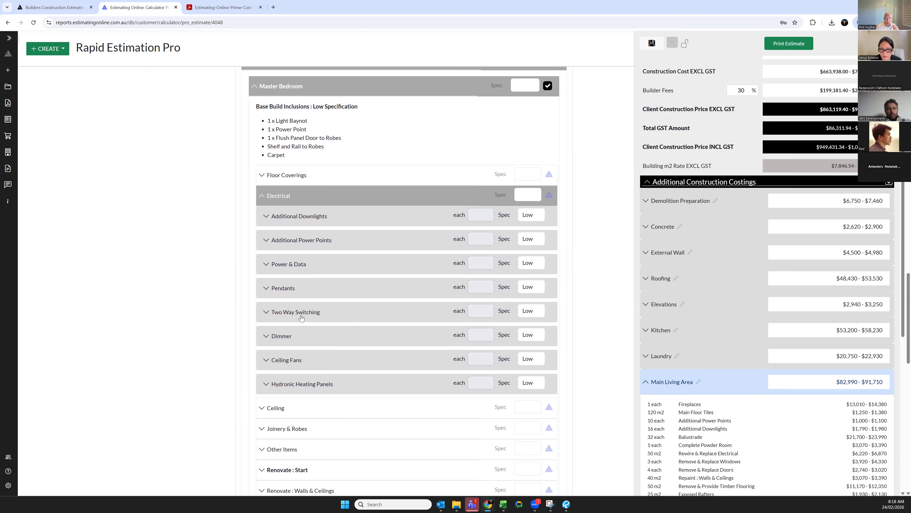
pyautogui.click(298, 258)
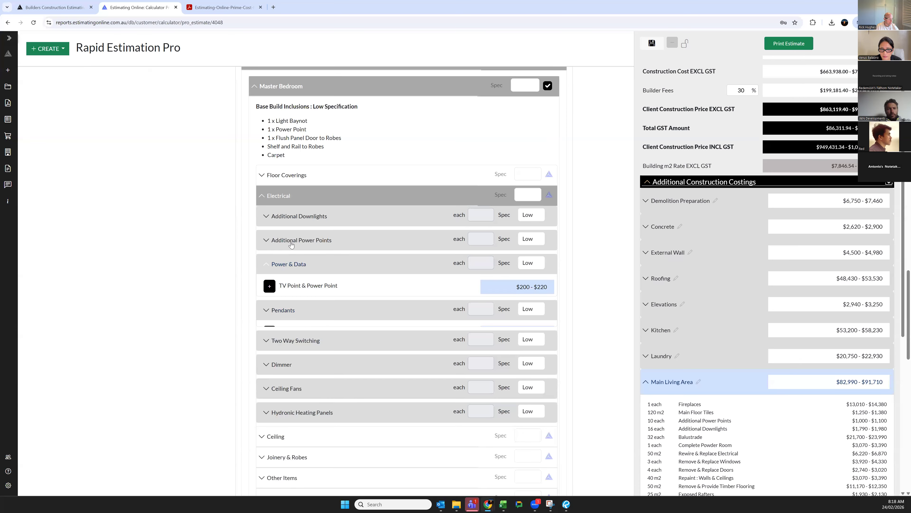
pyautogui.click(282, 389)
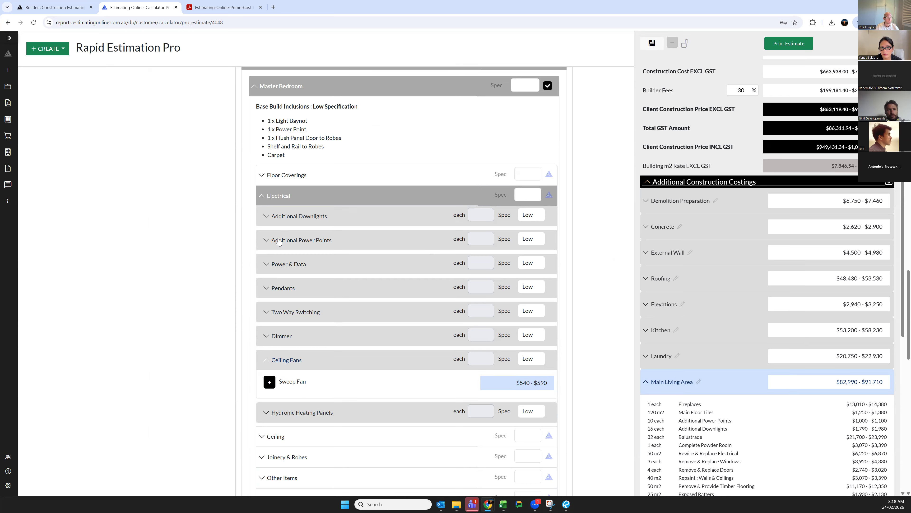
pyautogui.click(281, 197)
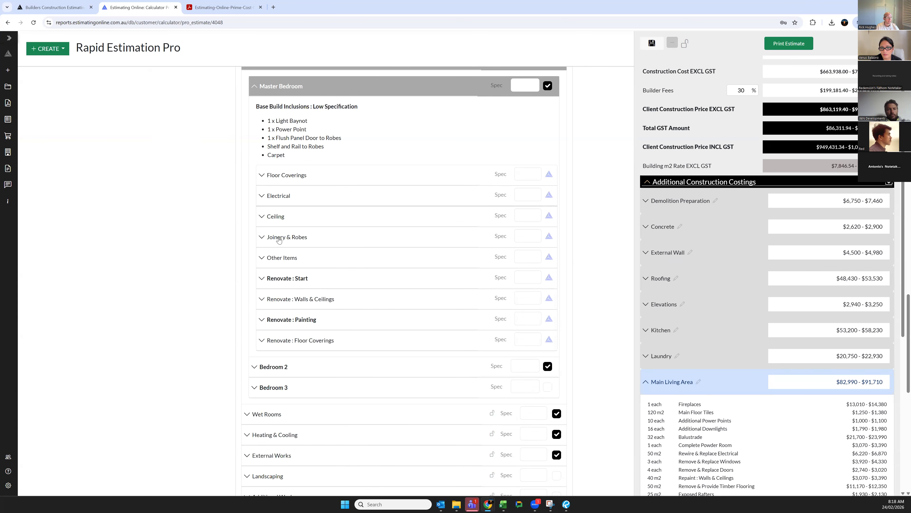
# - Review the Master Bedroom's Ceiling options and the Built in Robes choices under Joinery & Robes
pyautogui.click(283, 219)
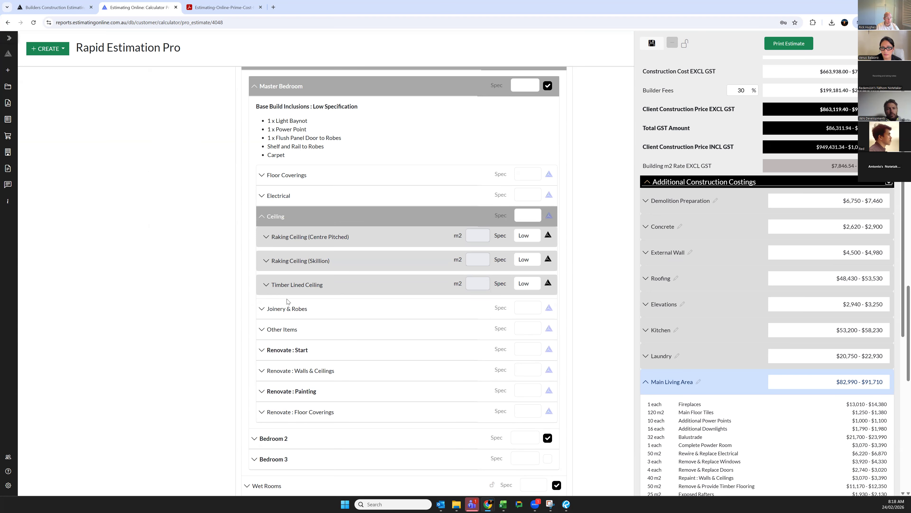
pyautogui.click(289, 313)
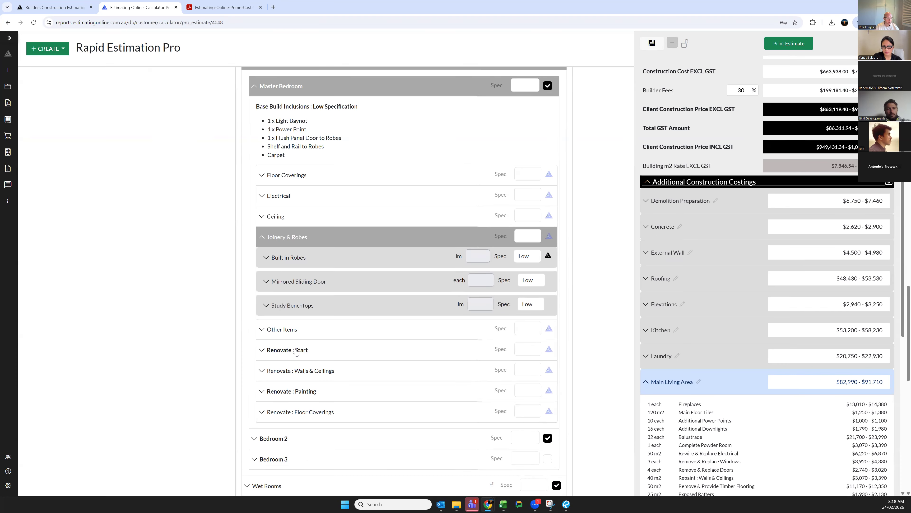
pyautogui.click(295, 262)
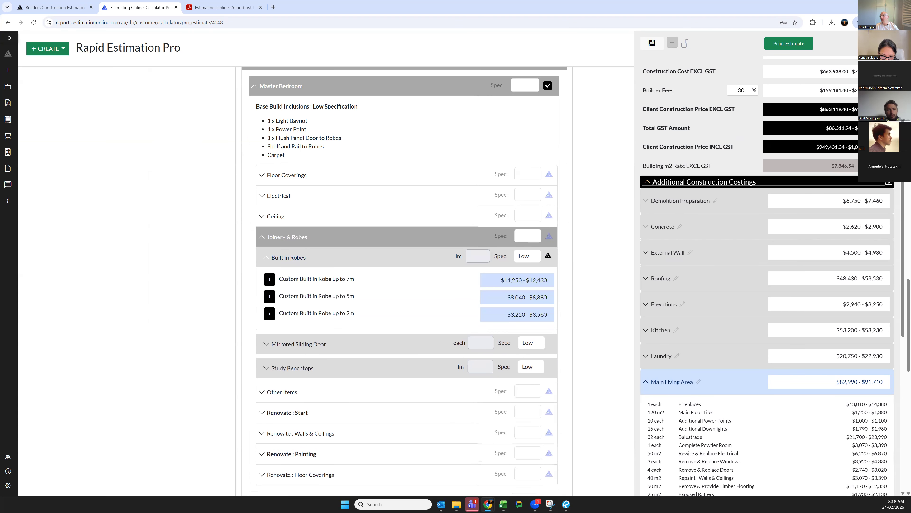
# - Examine the bedrooms, walk-in robes and adjoining rooms on the Revu floor plan to judge the robe joinery needed
pyautogui.moveTo(0, 50)
pyautogui.mouseDown()
pyautogui.moveTo(281, 50)
pyautogui.moveTo(282, 2)
pyautogui.mouseUp()
pyautogui.scroll(5, 479, 384)
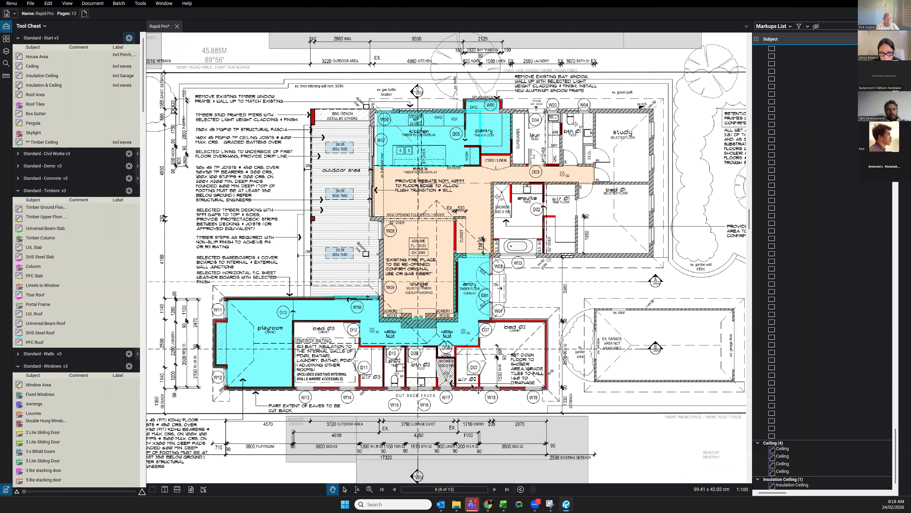
pyautogui.scroll(-1, 474, 383)
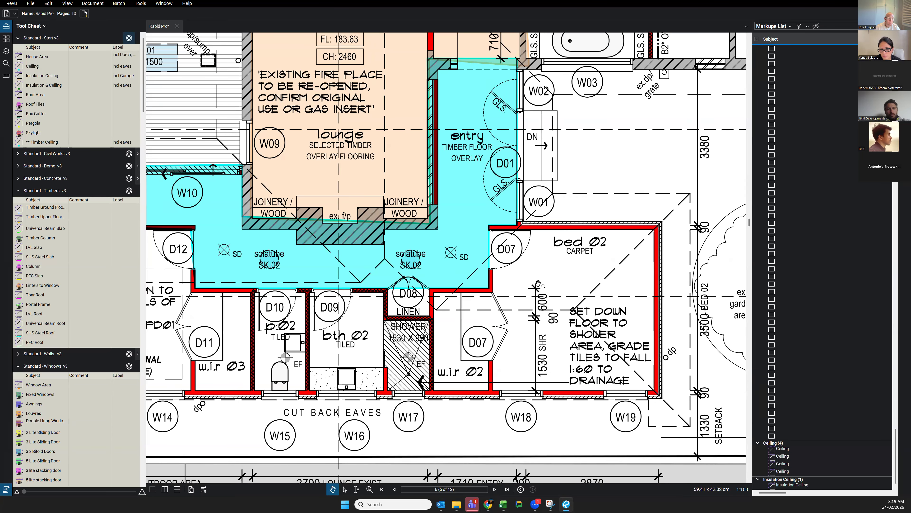
pyautogui.scroll(-4, 538, 284)
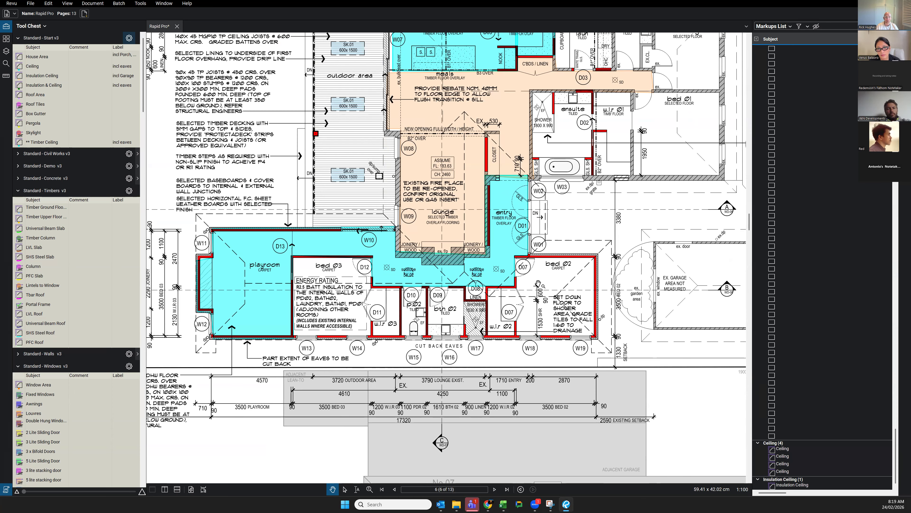
pyautogui.scroll(-3, 510, 348)
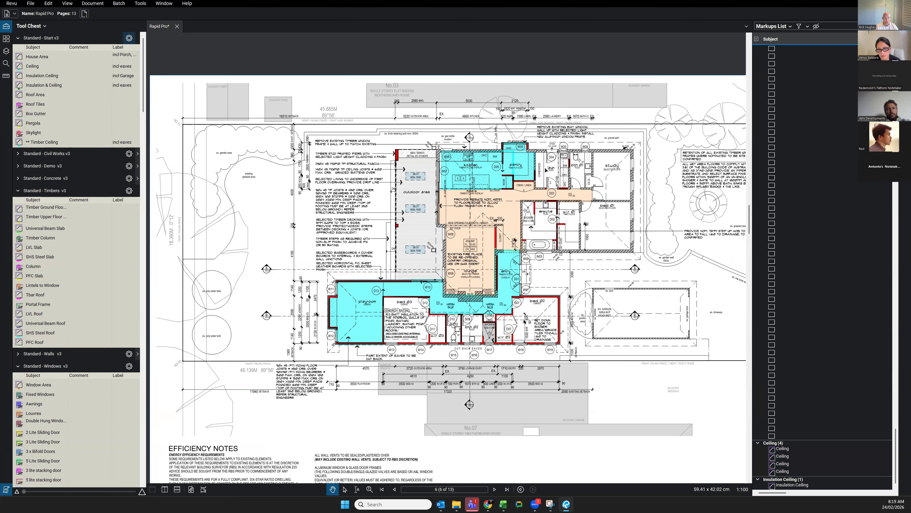
pyautogui.scroll(5, 546, 170)
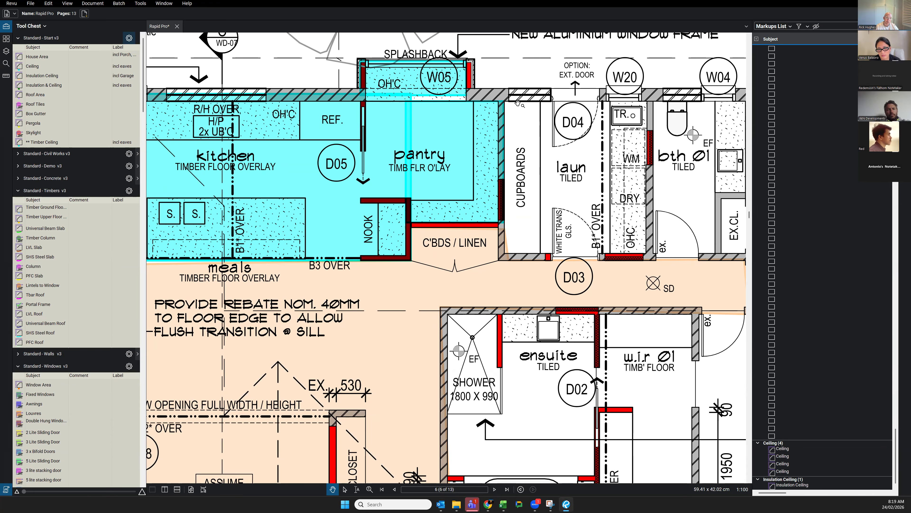
pyautogui.scroll(-4, 524, 178)
pyautogui.scroll(3, 517, 175)
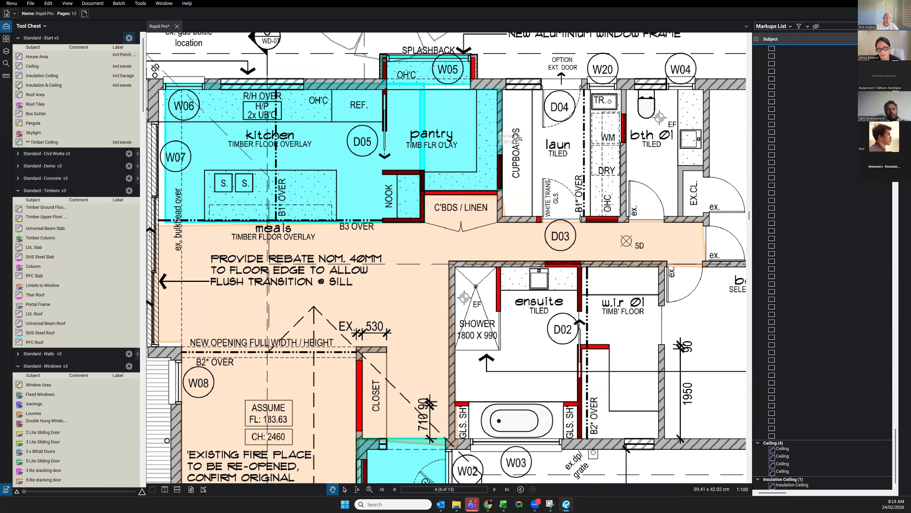
pyautogui.scroll(-4, 516, 174)
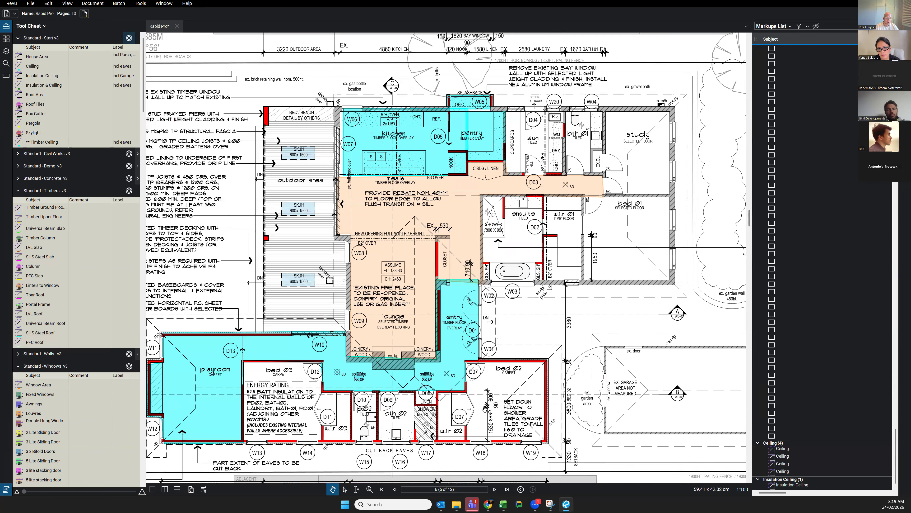
pyautogui.scroll(4, 487, 409)
pyautogui.scroll(3, 452, 443)
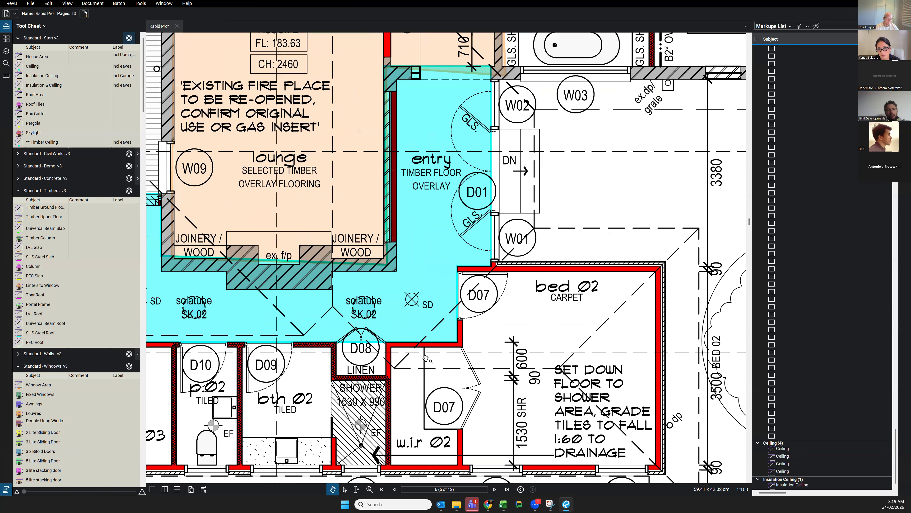
pyautogui.scroll(-2, 427, 357)
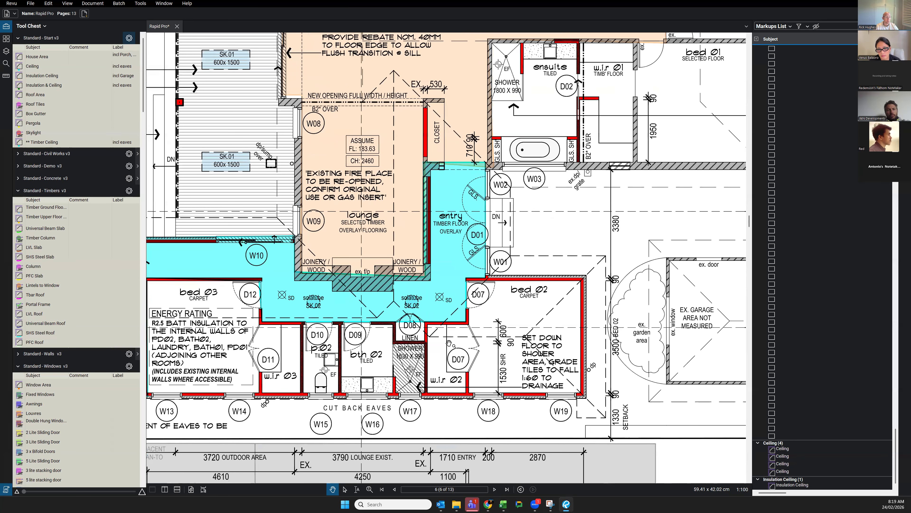
pyautogui.scroll(2, 447, 359)
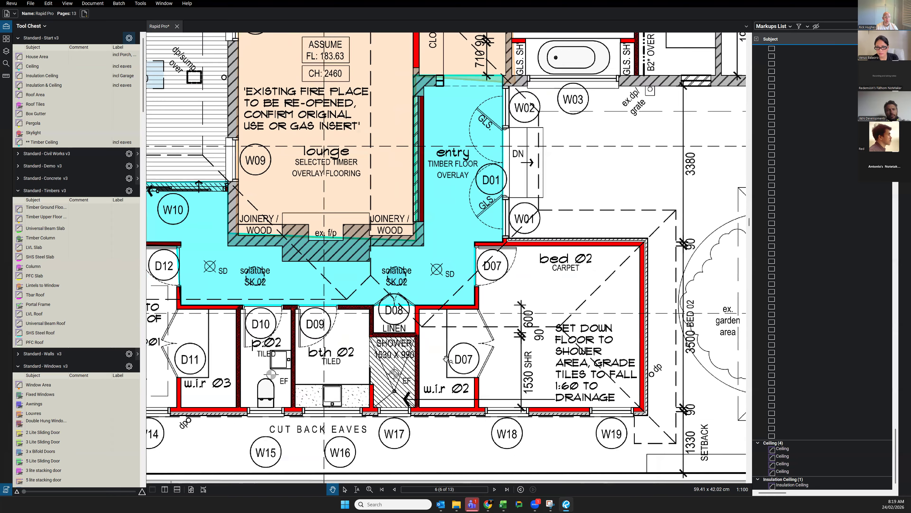
pyautogui.scroll(3, 446, 359)
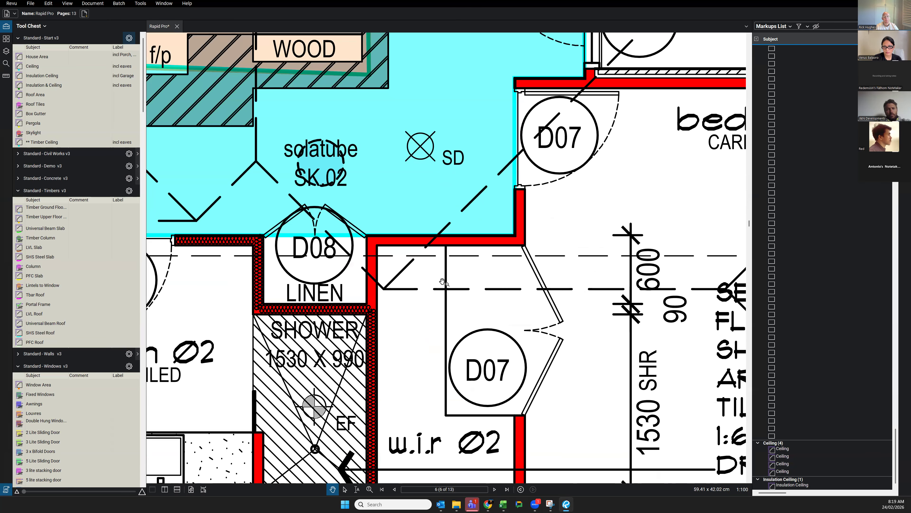
pyautogui.scroll(-5, 442, 281)
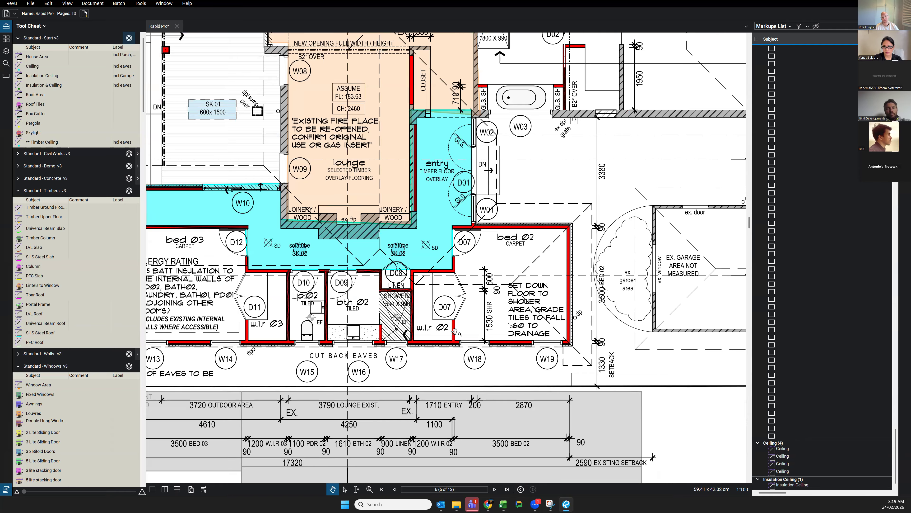
pyautogui.scroll(-3, 467, 316)
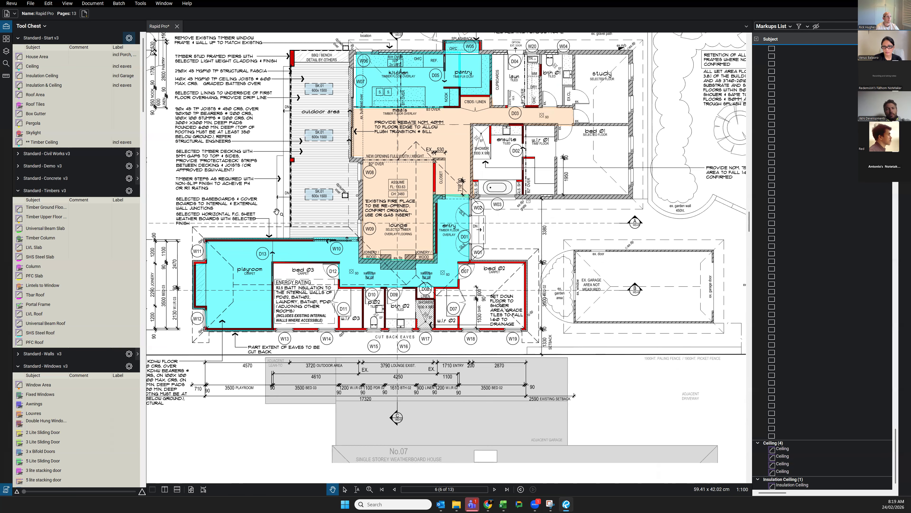
# - Return to Rapid Estimation Pro, collapse Joinery & Robes, and remove the Master Bedroom's Remove & Replace 1 x Window up 2m2 item under Renovate : Start
pyautogui.click(488, 505)
pyautogui.click(140, 7)
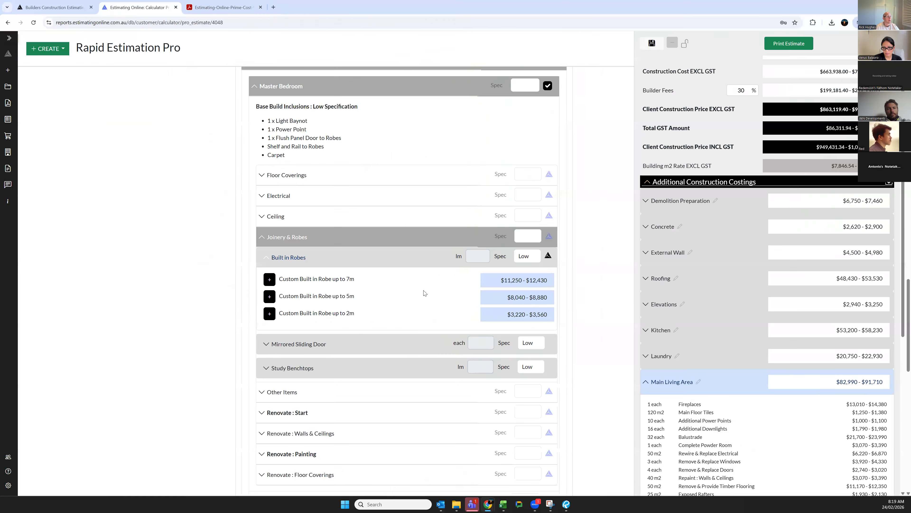
pyautogui.click(301, 237)
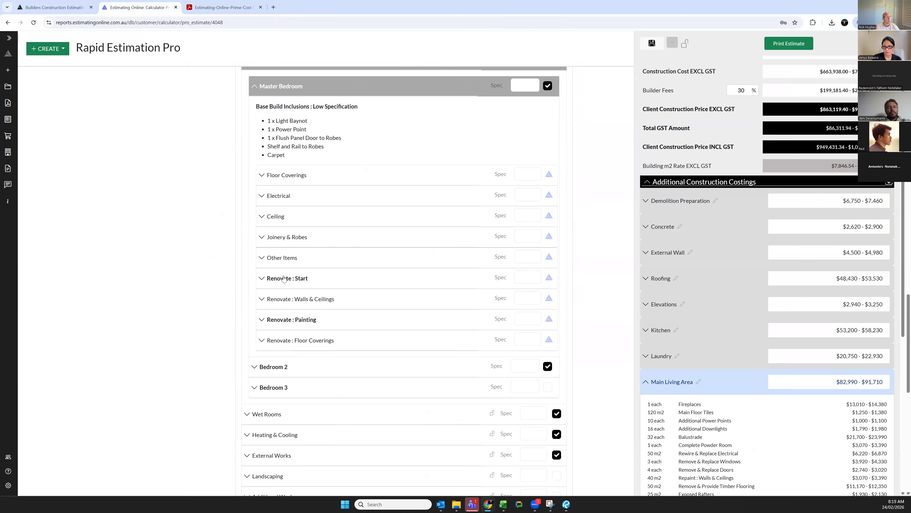
pyautogui.click(283, 278)
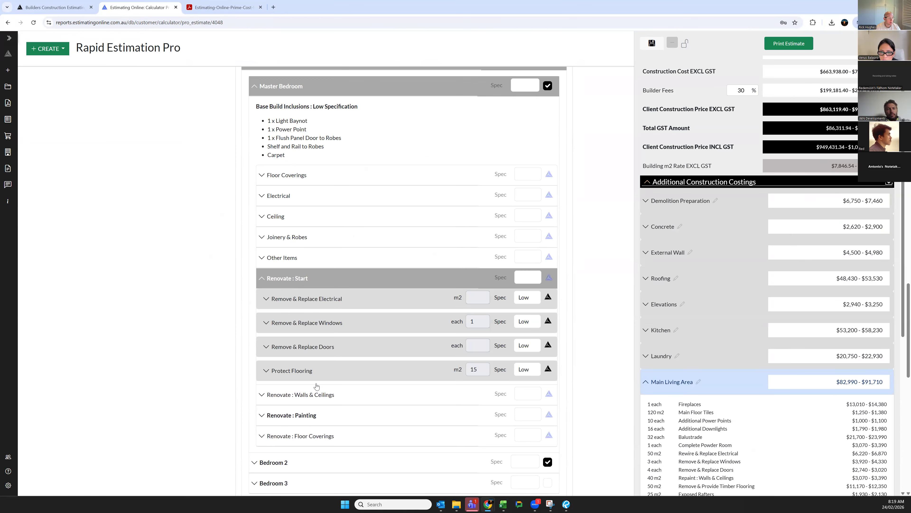
pyautogui.click(284, 322)
pyautogui.click(301, 363)
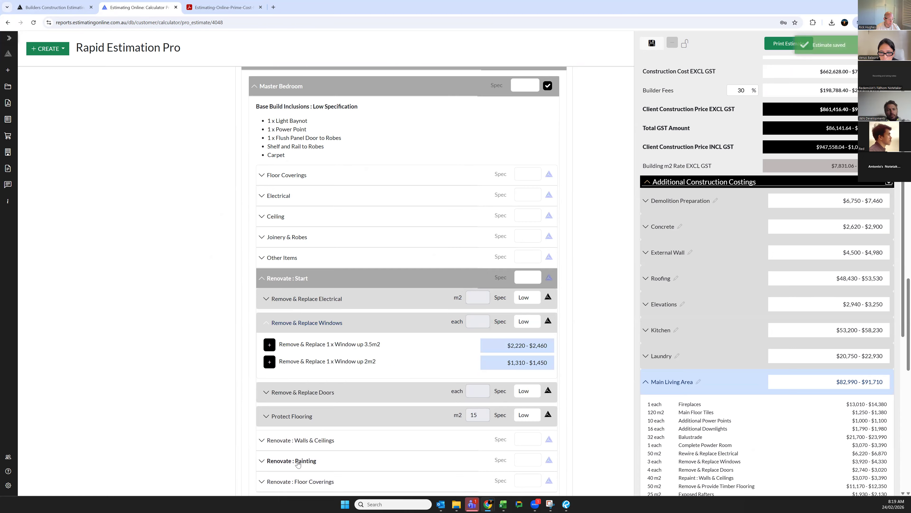
# - Remove the Master Bedroom's existing item under Renovate : Painting and expand Renovate : Walls & Ceilings
pyautogui.click(307, 461)
pyautogui.click(306, 337)
pyautogui.click(302, 379)
pyautogui.click(306, 475)
pyautogui.click(301, 434)
pyautogui.click(281, 318)
pyautogui.click(282, 299)
# - Remove the Protect Flooring : Bedroom up to 15m2 item from the Master Bedroom's Renovate : Start group
pyautogui.click(287, 278)
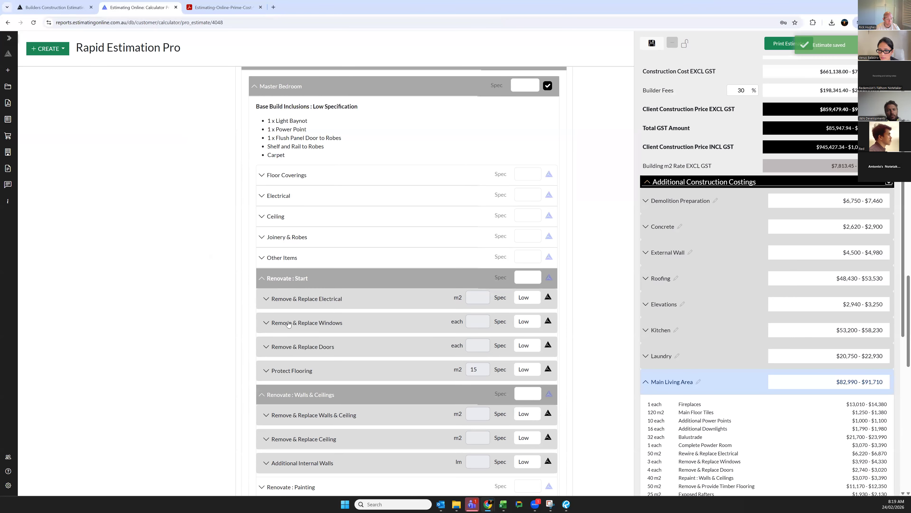
pyautogui.click(302, 411)
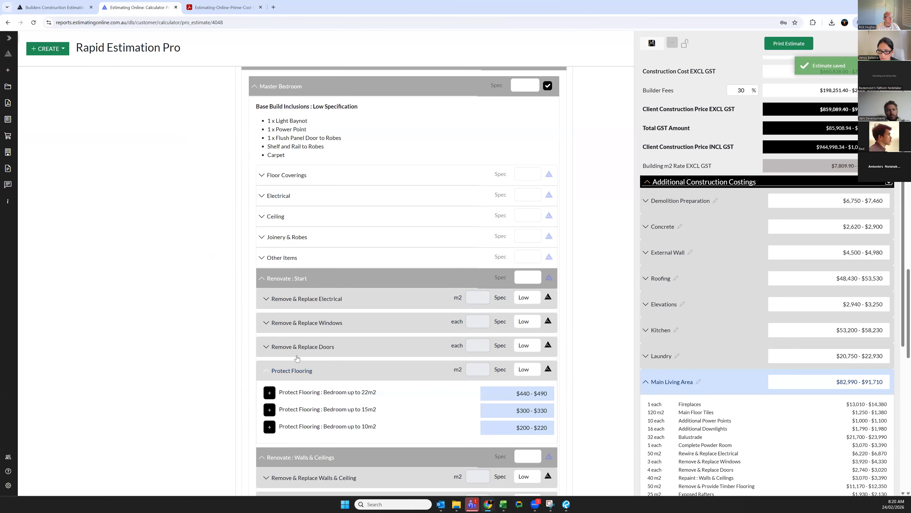
pyautogui.click(298, 373)
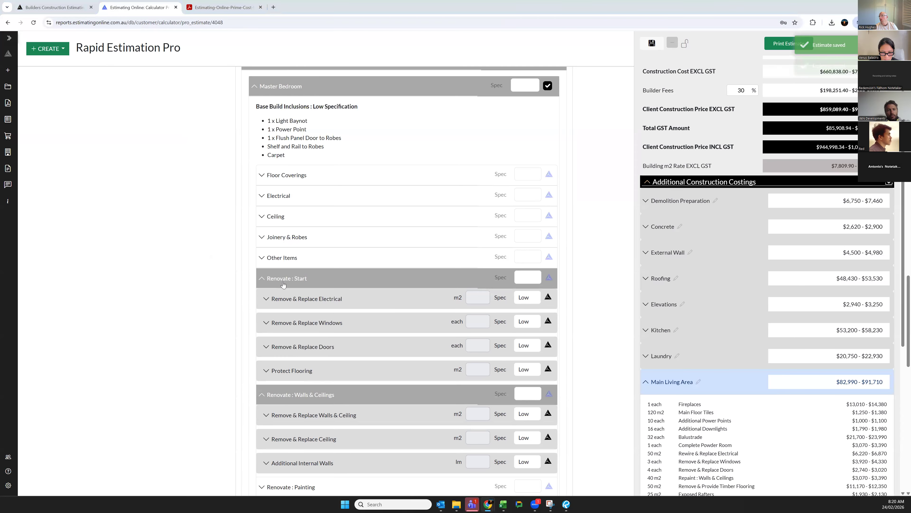
# - Measure the combined area of bed 01 and w.i.r 01 on the Revu plan with the Timber Ground Floor Slab tool, and delete the markup
pyautogui.hotkey('alt', 'Tab')
pyautogui.scroll(3, 617, 151)
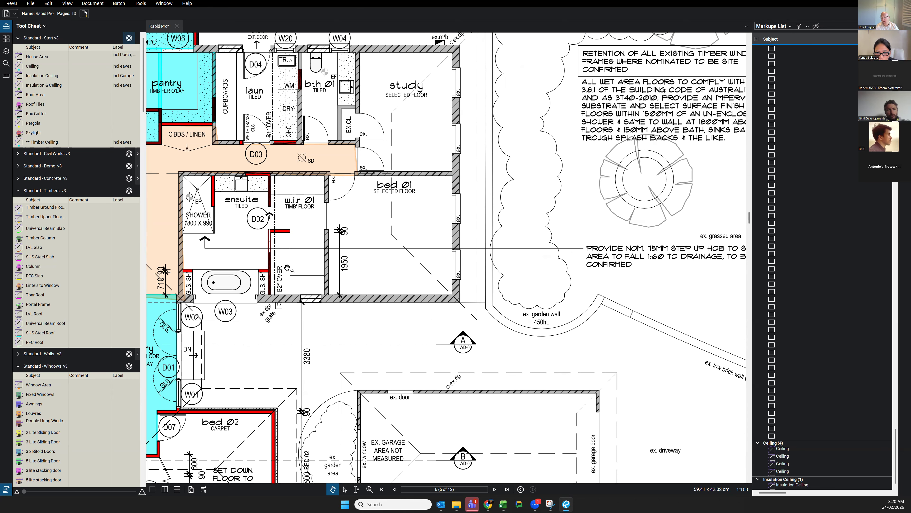
pyautogui.moveTo(356, 248); pyautogui.dragTo(380, 259)
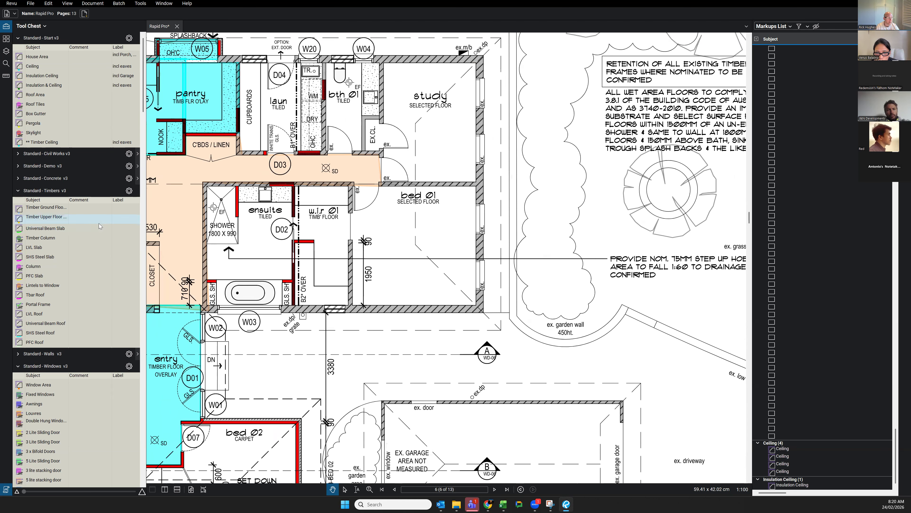
pyautogui.click(46, 209)
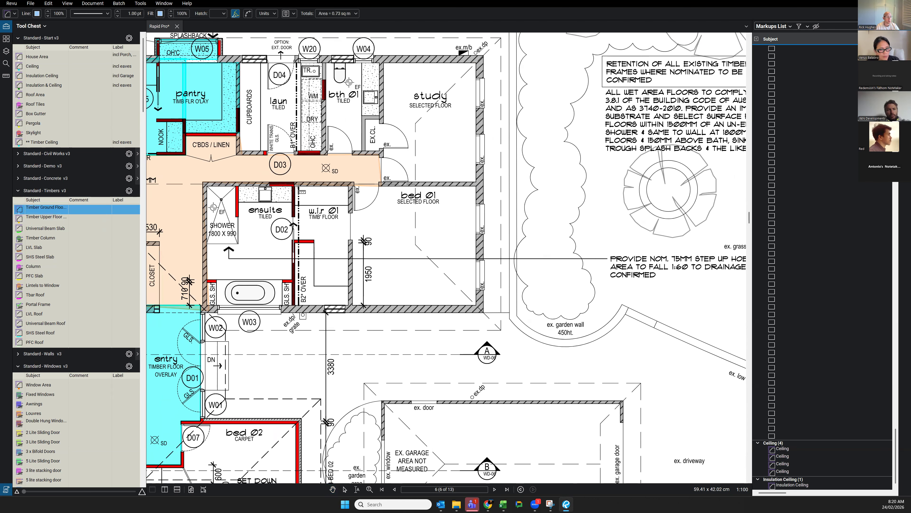
pyautogui.moveTo(294, 185); pyautogui.dragTo(479, 305)
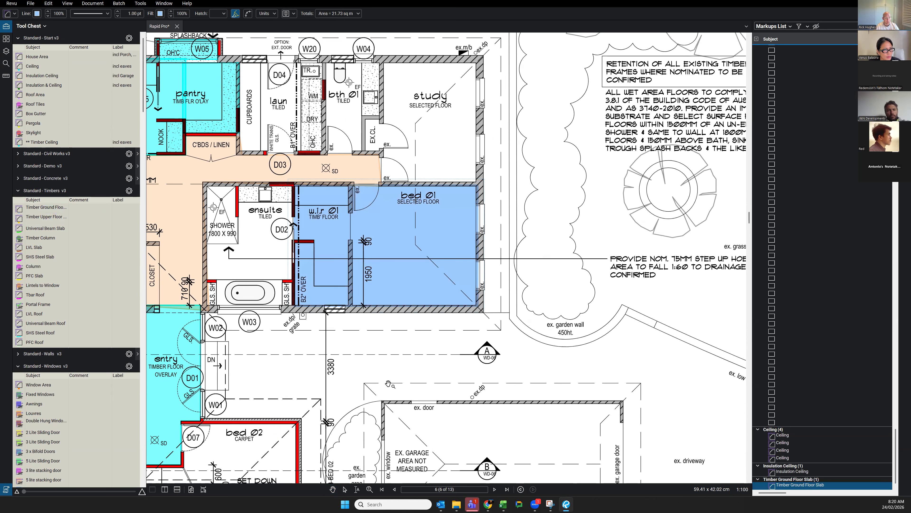
pyautogui.scroll(-2, 388, 392)
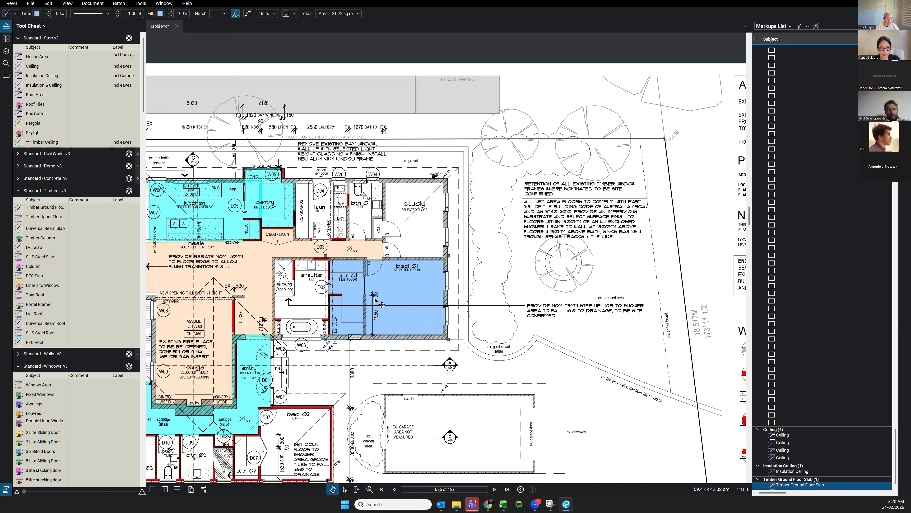
pyautogui.moveTo(384, 299)
pyautogui.mouseDown()
pyautogui.moveTo(543, 280)
pyautogui.moveTo(527, 242)
pyautogui.mouseUp()
pyautogui.press('Delete')
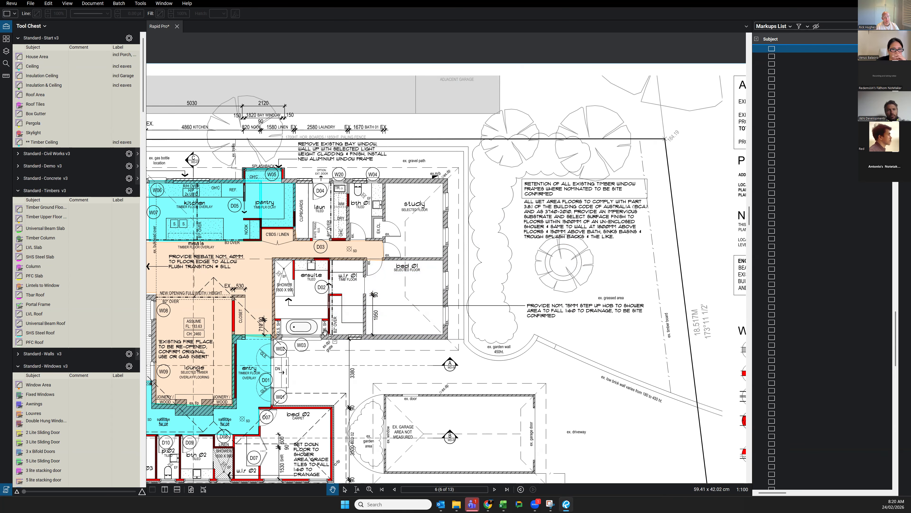
# - Measure bed 01 and w.i.r 01 again with the Ceiling tool, and delete the markup from the plan
pyautogui.click(371, 286)
pyautogui.click(41, 69)
pyautogui.moveTo(328, 260); pyautogui.dragTo(438, 331)
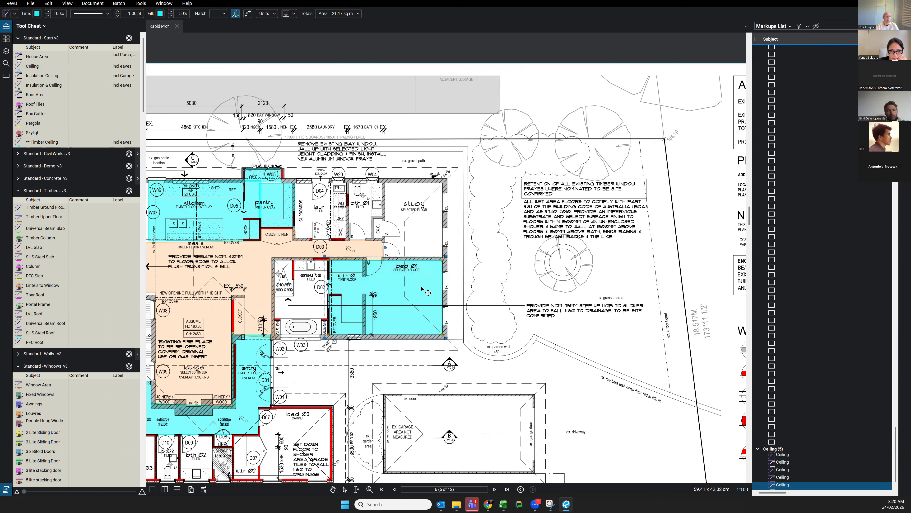
pyautogui.press('Delete')
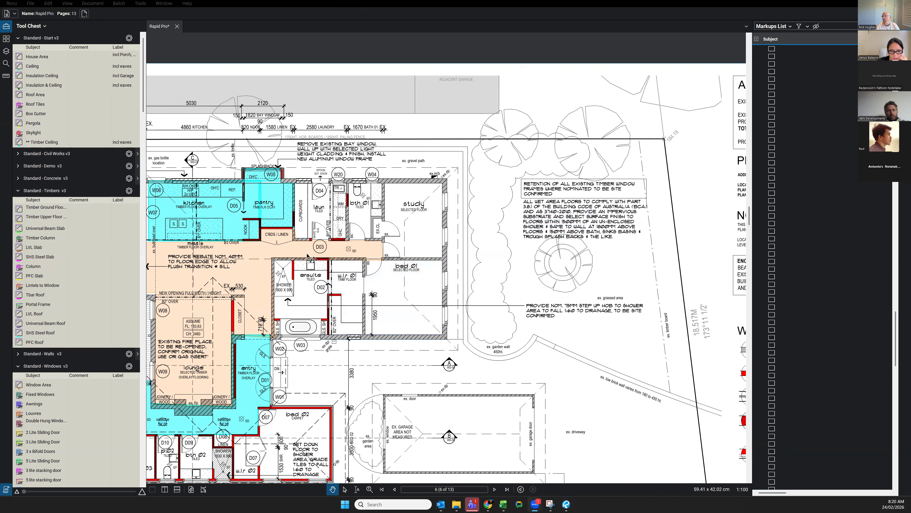
# - Return to Rapid Estimation Pro and add Rewiring Incl New Power and Lighting : Bedroom up to 22m2 to the Master Bedroom
pyautogui.hotkey('alt', 'Tab')
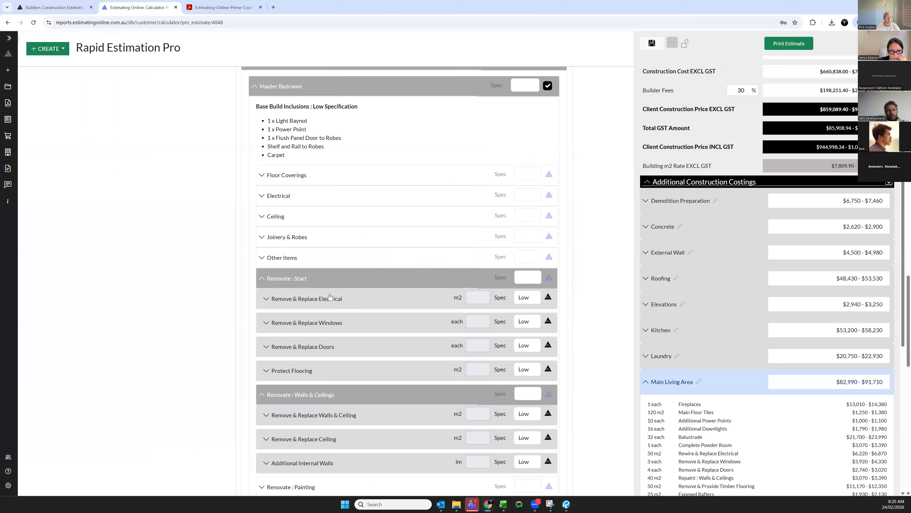
pyautogui.click(290, 280)
pyautogui.click(290, 280)
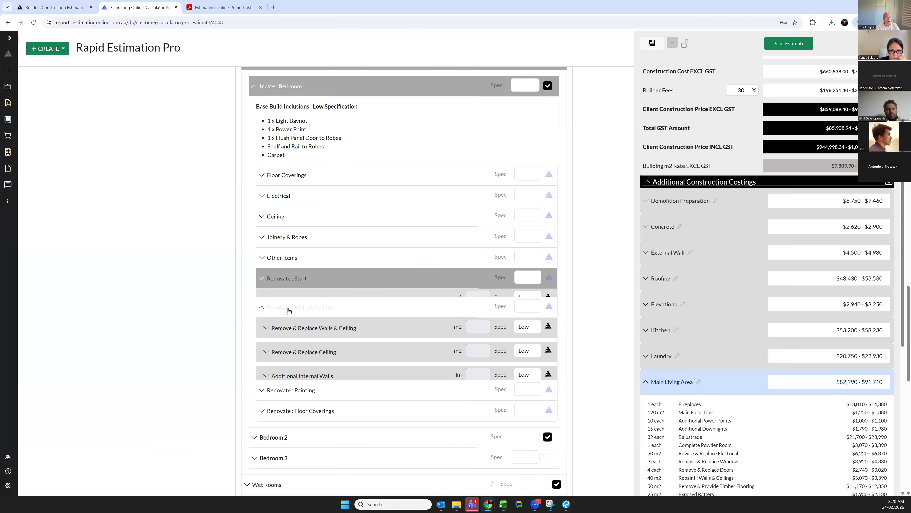
pyautogui.click(295, 306)
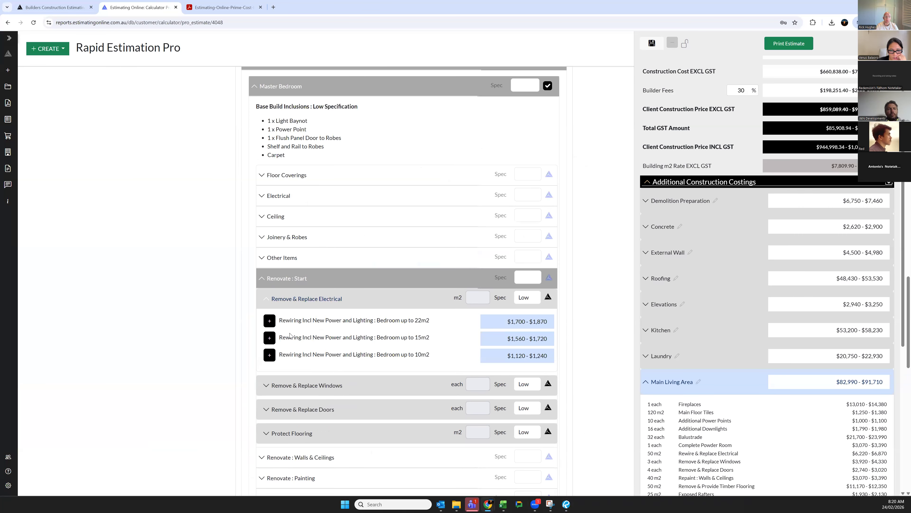
pyautogui.click(270, 320)
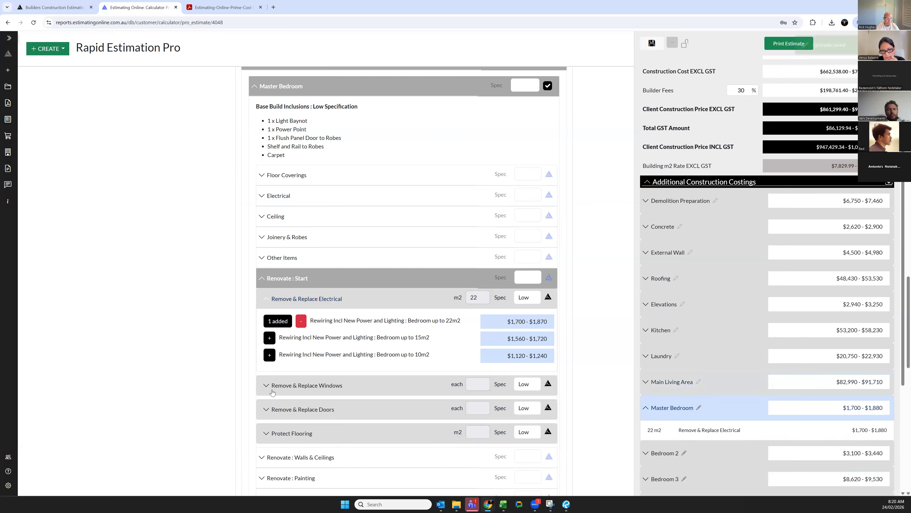
# - Add Remove & Replace 1 x Window up 2m2 and Remove, Replace & Repaint Door x 1 to the Master Bedroom's Renovate : Start group
pyautogui.click(272, 393)
pyautogui.click(270, 361)
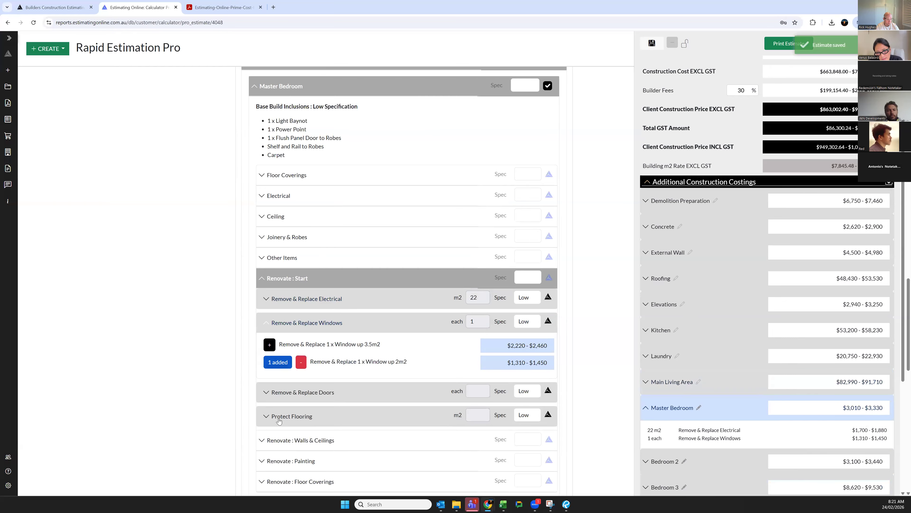
pyautogui.click(283, 384)
pyautogui.click(269, 402)
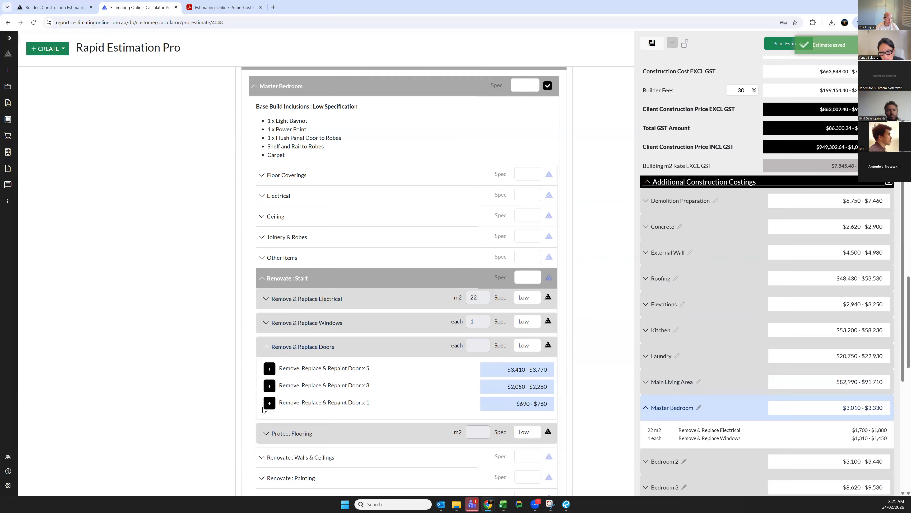
# - Review the Master Bedroom's Renovate : Walls & Ceilings, Painting and Floor Coverings options without adding any items
pyautogui.scroll(-3, 275, 430)
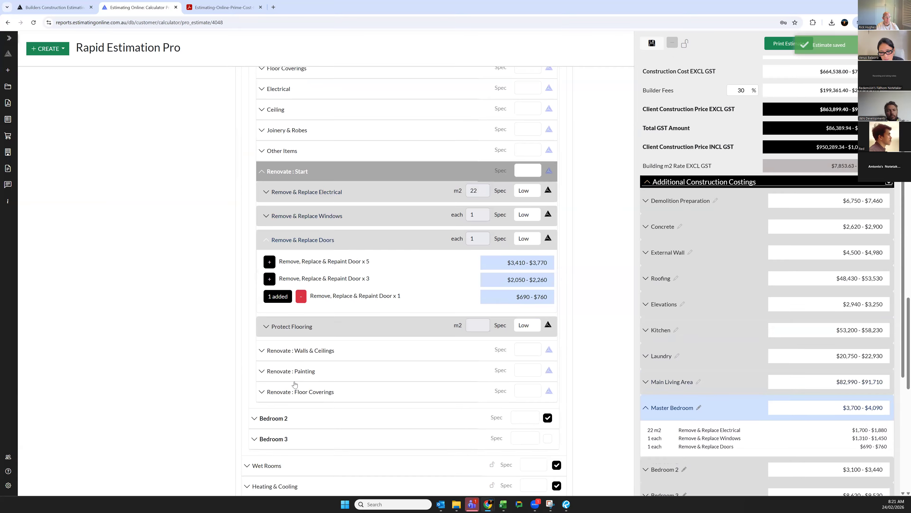
pyautogui.click(298, 355)
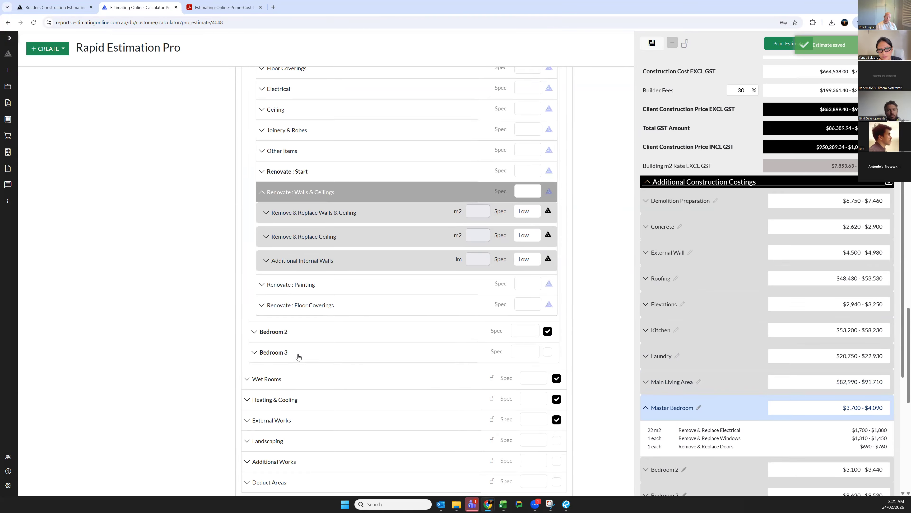
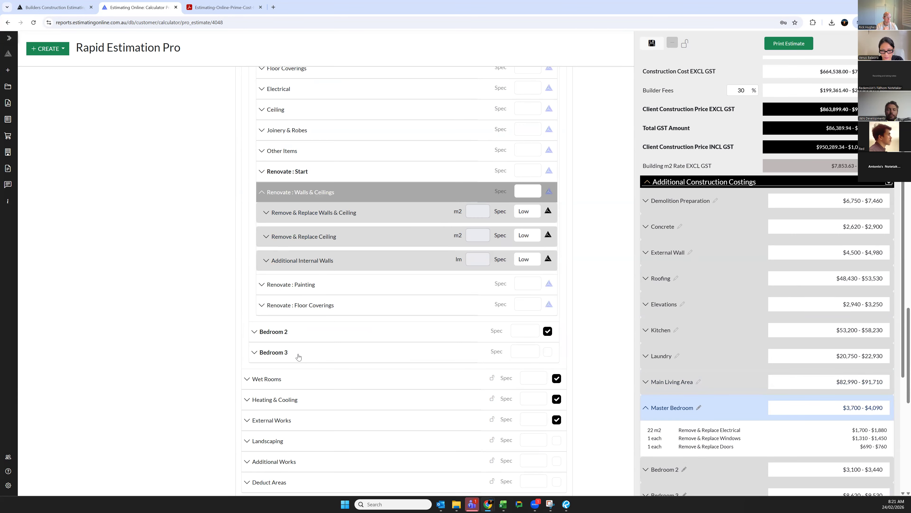
pyautogui.click(309, 285)
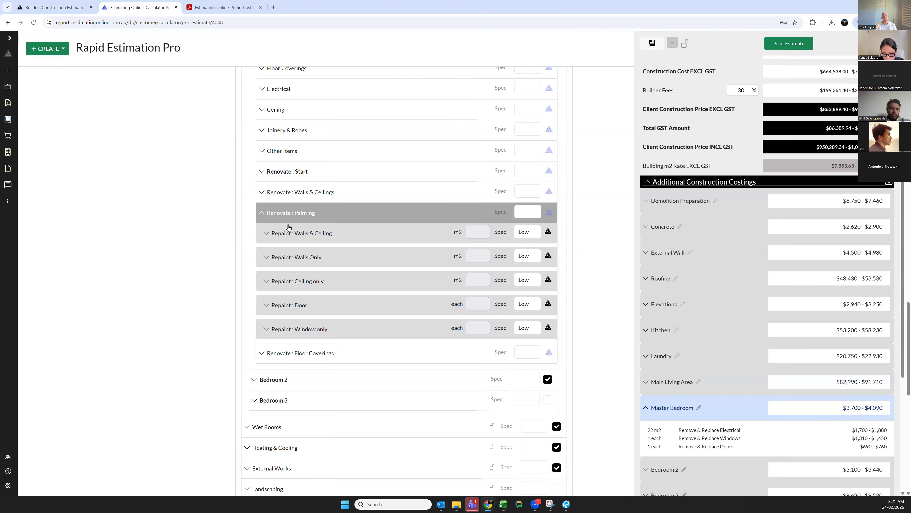
pyautogui.click(295, 220)
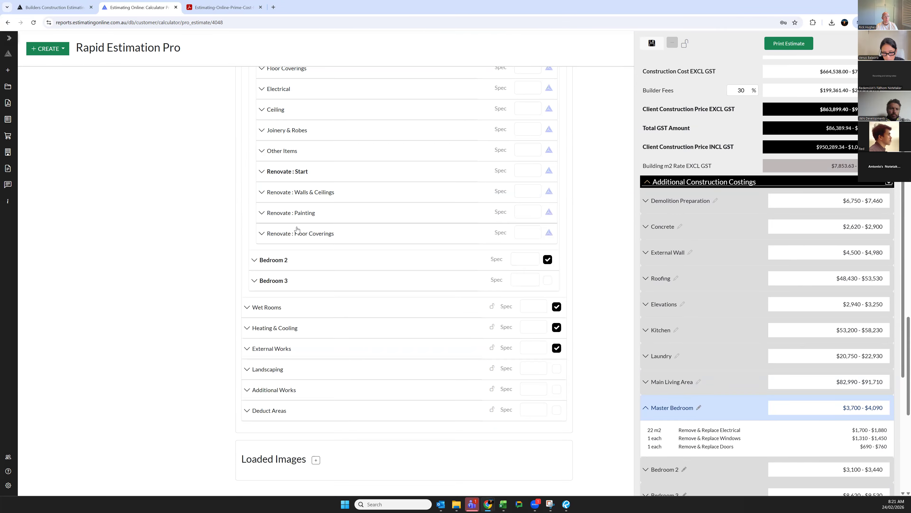
pyautogui.click(300, 233)
pyautogui.scroll(3, 265, 339)
pyautogui.scroll(-3, 267, 339)
# - Expand the Wet Room section under Wet Rooms and examine the bathroom, ensuite and surrounding rooms on the Revu floor plan
pyautogui.click(275, 386)
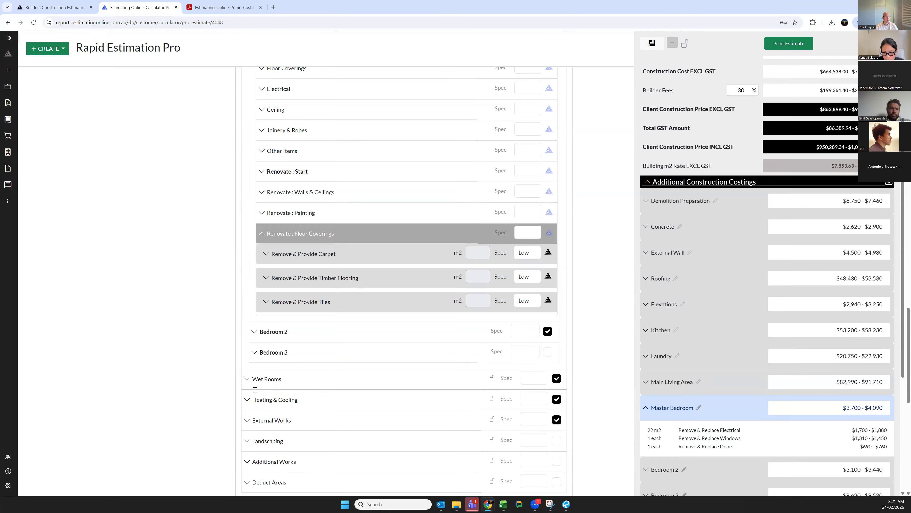
pyautogui.click(270, 321)
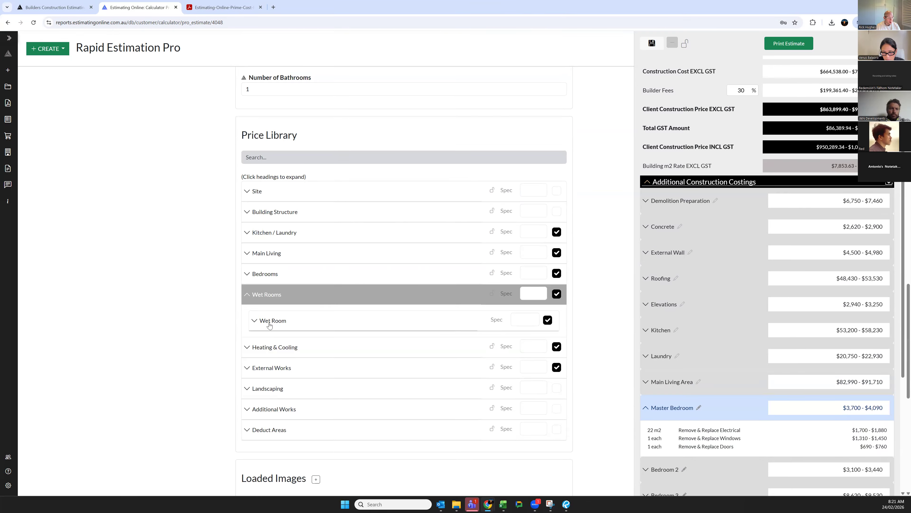
pyautogui.scroll(-3, 277, 326)
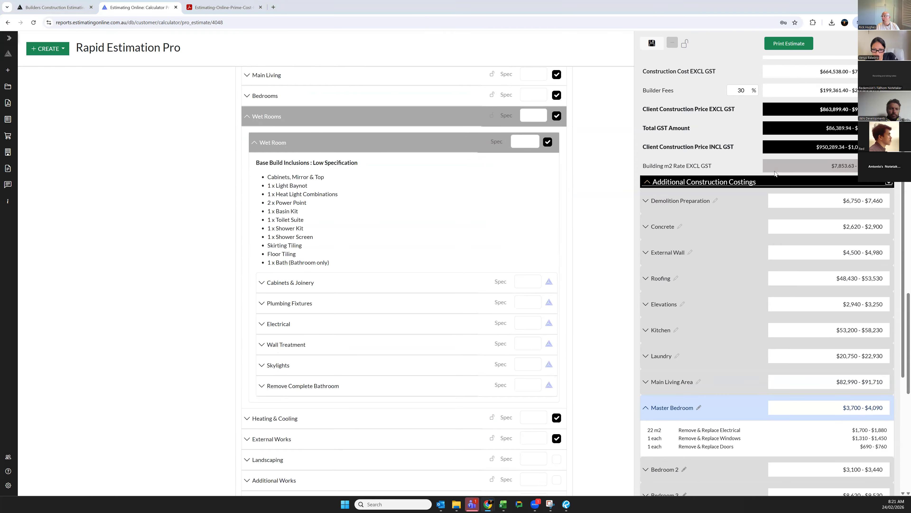
pyautogui.hotkey('alt', 'Tab')
pyautogui.scroll(-1, 320, 212)
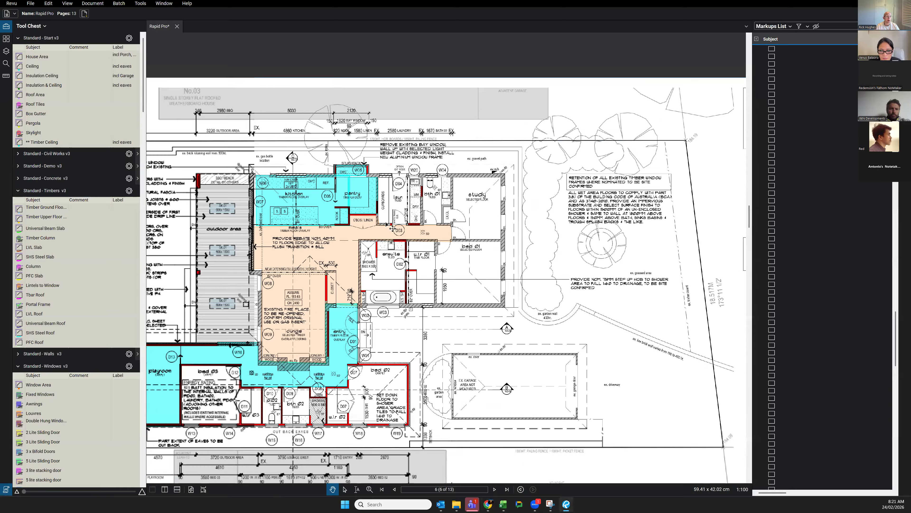
pyautogui.scroll(3, 375, 227)
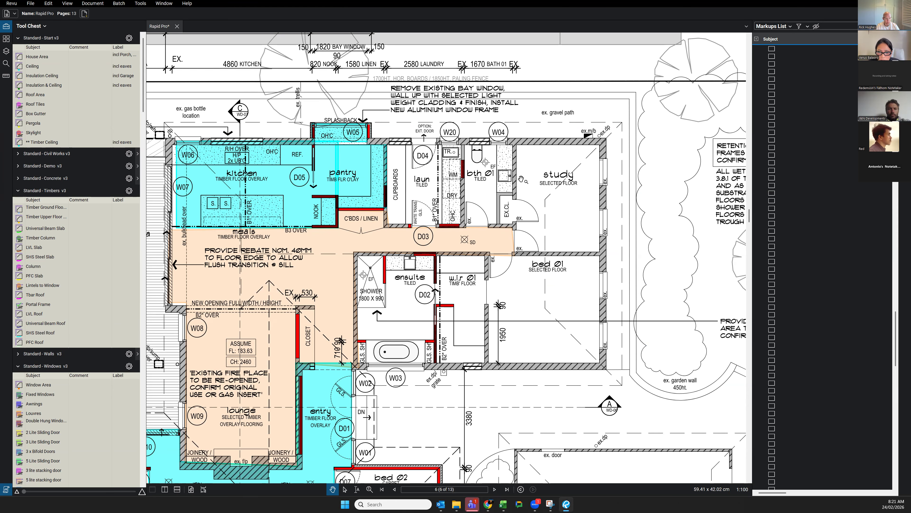
# - Return to Rapid Estimation Pro and read the Wet Room's base build inclusions alongside the Base Estimated Construction Price
pyautogui.hotkey('alt', 'Tab')
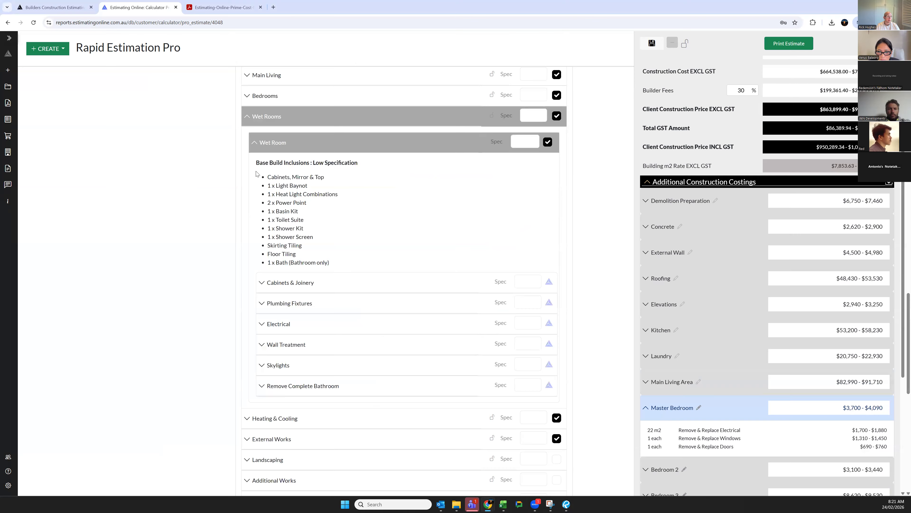
pyautogui.moveTo(300, 199); pyautogui.dragTo(348, 262)
pyautogui.click(368, 188)
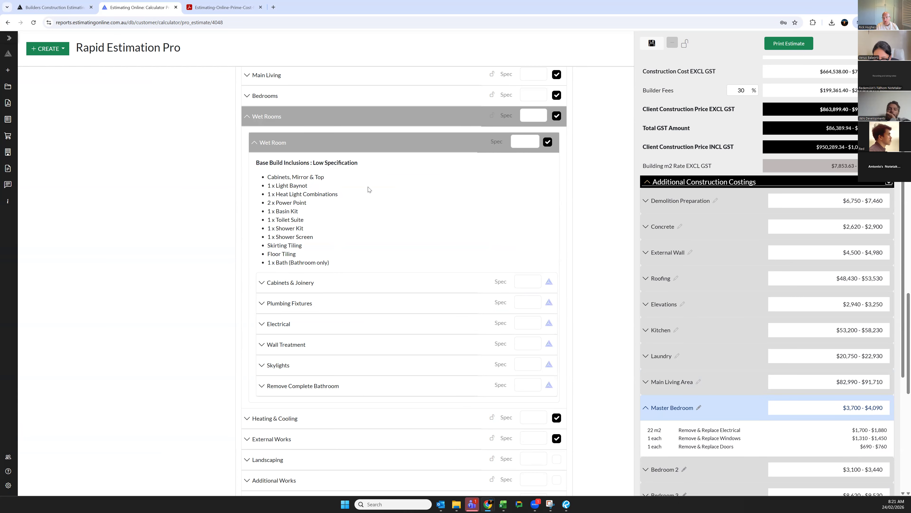
pyautogui.scroll(1, 713, 144)
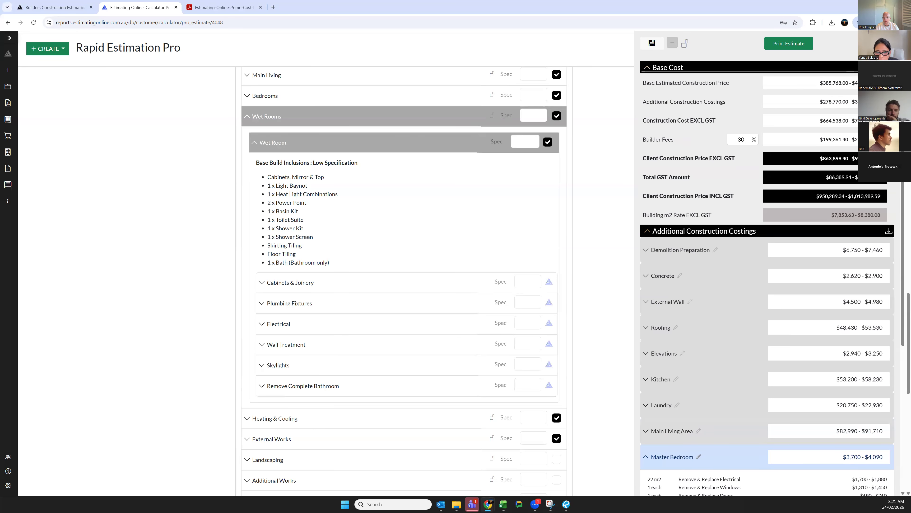
pyautogui.moveTo(882, 83); pyautogui.dragTo(817, 84)
pyautogui.click(327, 214)
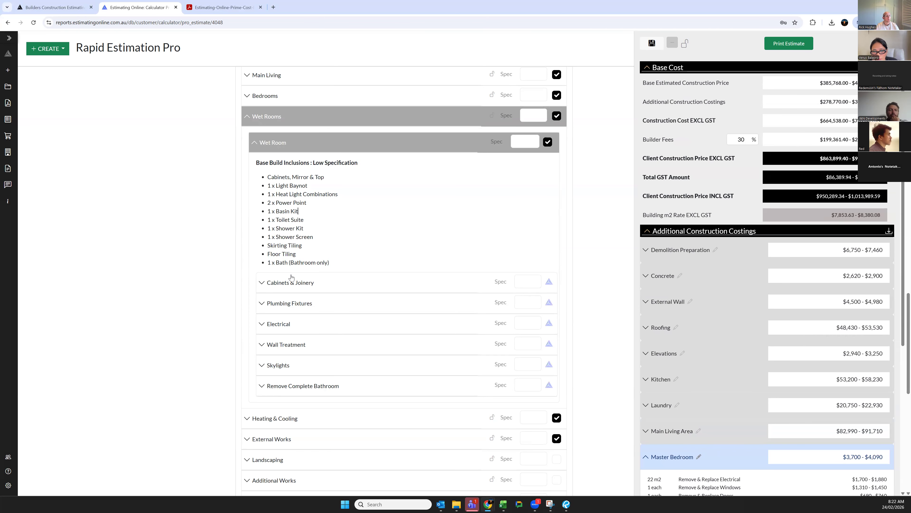
# - Examine the Wet Room's Cabinets & Joinery, Plumbing Fixtures and Electrical options, including Stone Bench Tops and Additional Basin
pyautogui.click(293, 287)
pyautogui.click(295, 303)
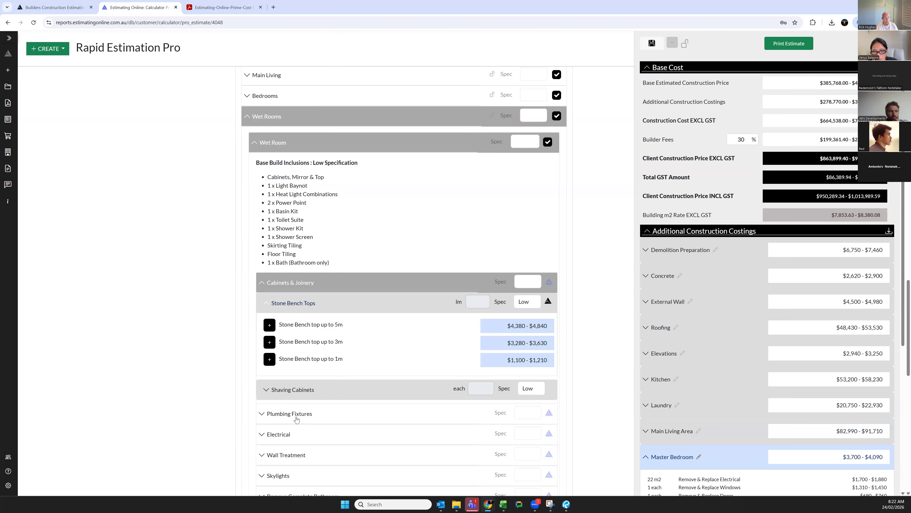
pyautogui.click(300, 394)
pyautogui.click(303, 397)
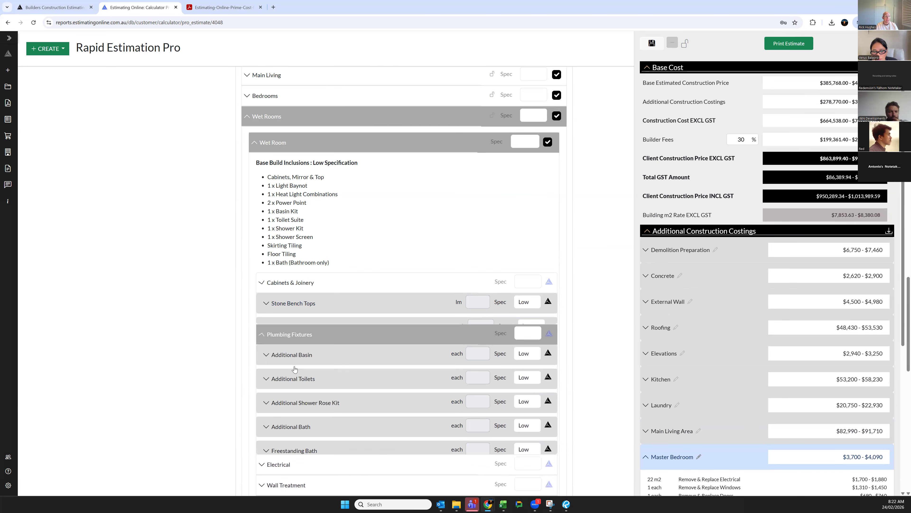
pyautogui.click(305, 326)
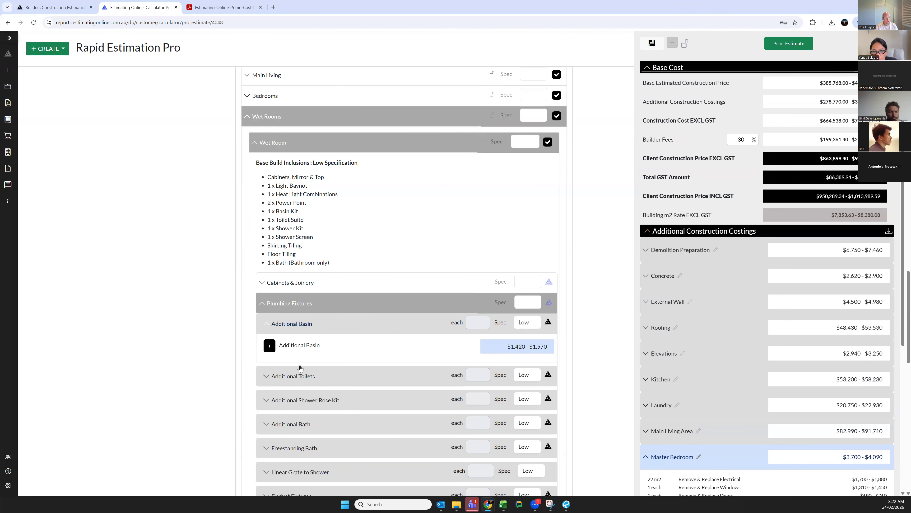
pyautogui.click(290, 332)
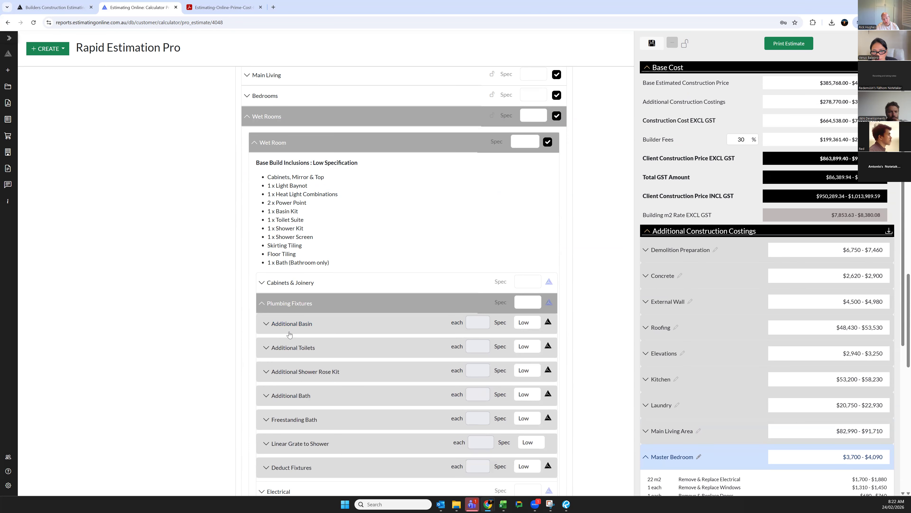
pyautogui.scroll(-4, 291, 341)
pyautogui.click(293, 352)
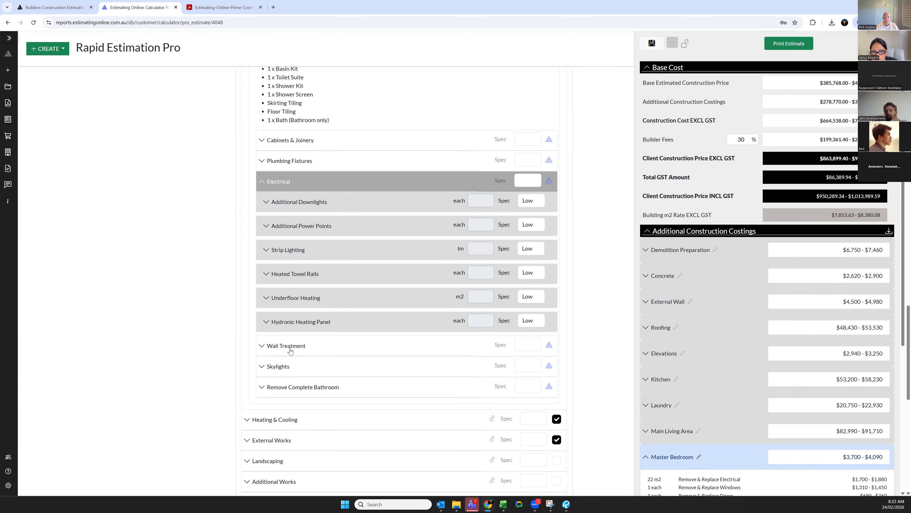
# - Expand the Heating & Cooling section of the Price Library to show its subcategories
pyautogui.scroll(-2, 293, 352)
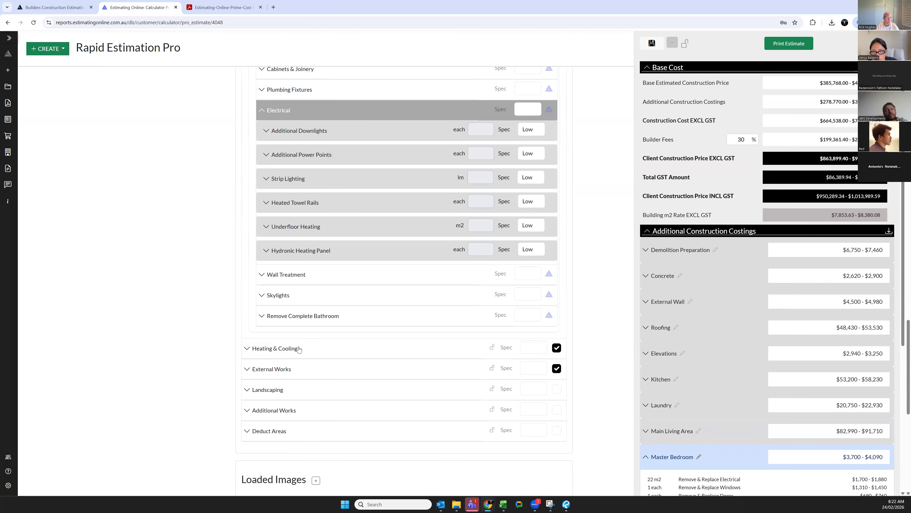
pyautogui.scroll(-9, 305, 344)
pyautogui.scroll(6, 307, 344)
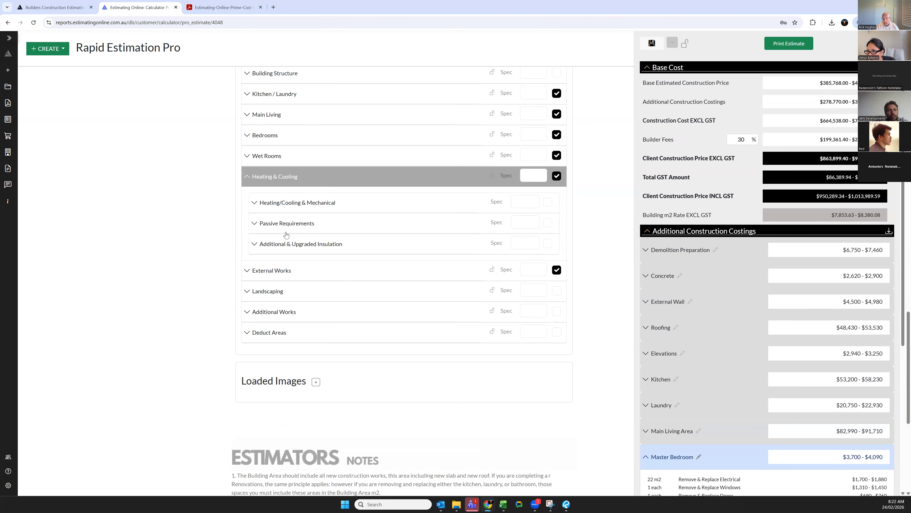
# - Examine the Heating/Cooling & Mechanical options, including Reverse Cycle Systems and Wall Mounted Split Systems, and collapse Heating & Cooling
pyautogui.click(270, 203)
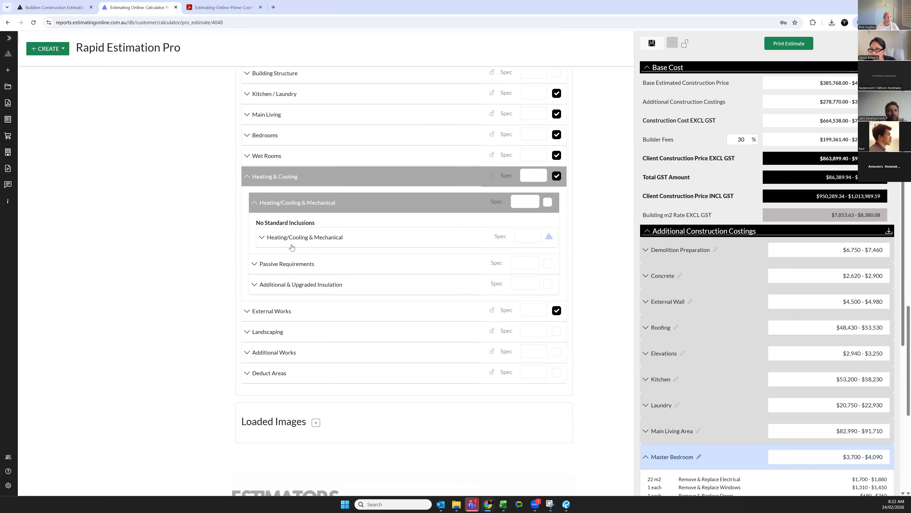
pyautogui.click(292, 240)
pyautogui.click(290, 262)
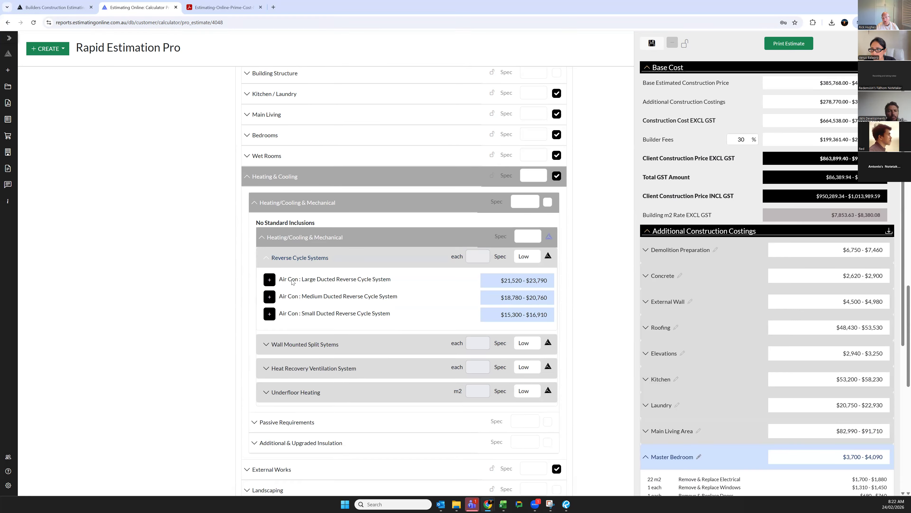
pyautogui.click(298, 345)
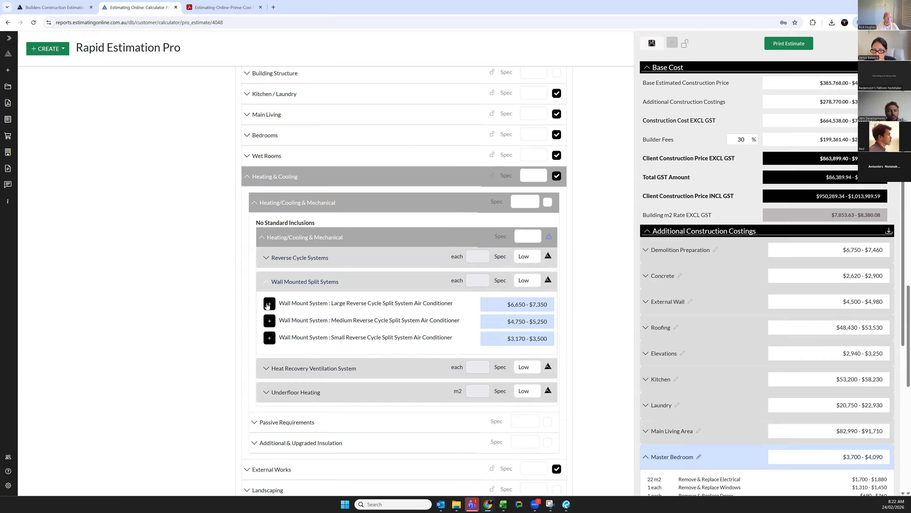
pyautogui.click(300, 287)
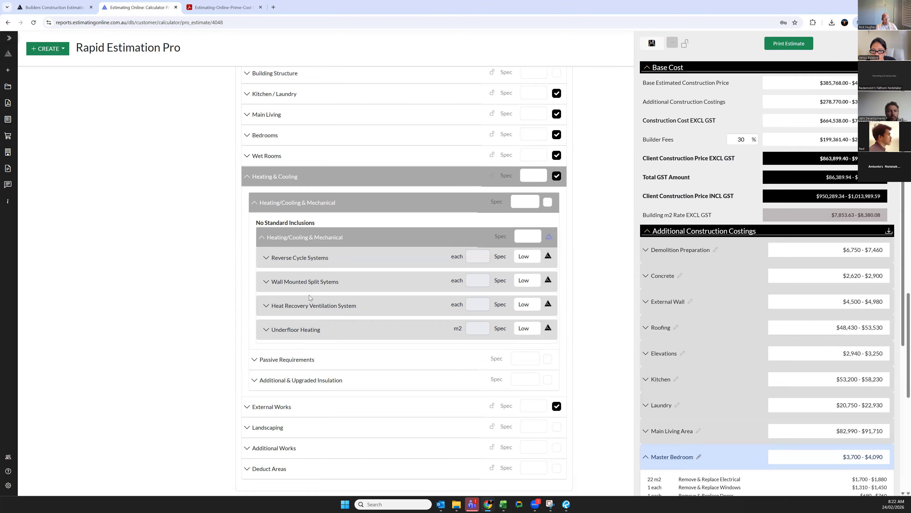
pyautogui.scroll(1, 308, 295)
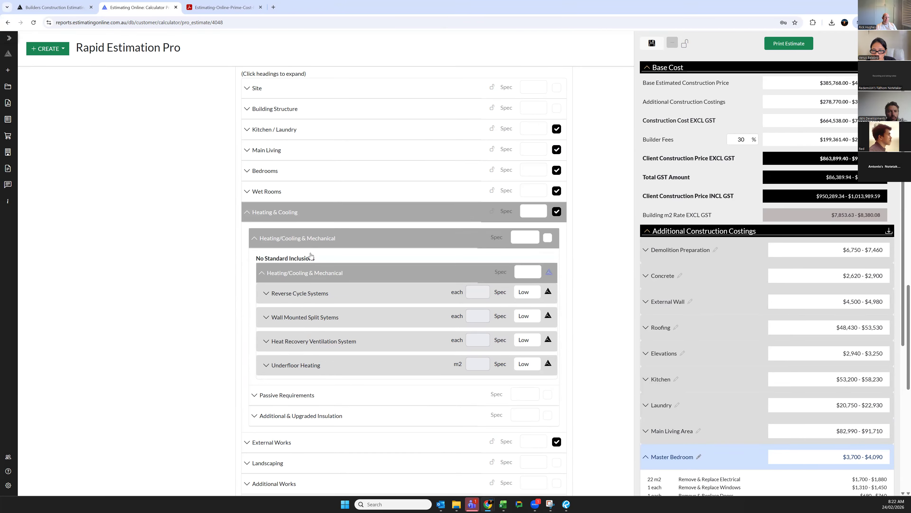
pyautogui.click(305, 273)
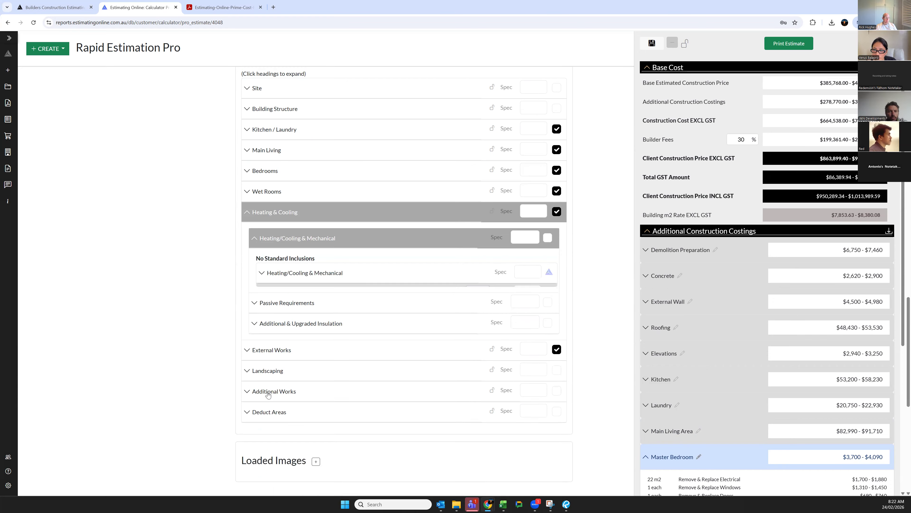
pyautogui.click(281, 213)
# - Expand External Works and read its standard inclusions alongside the Base Estimated Construction Price
pyautogui.click(256, 234)
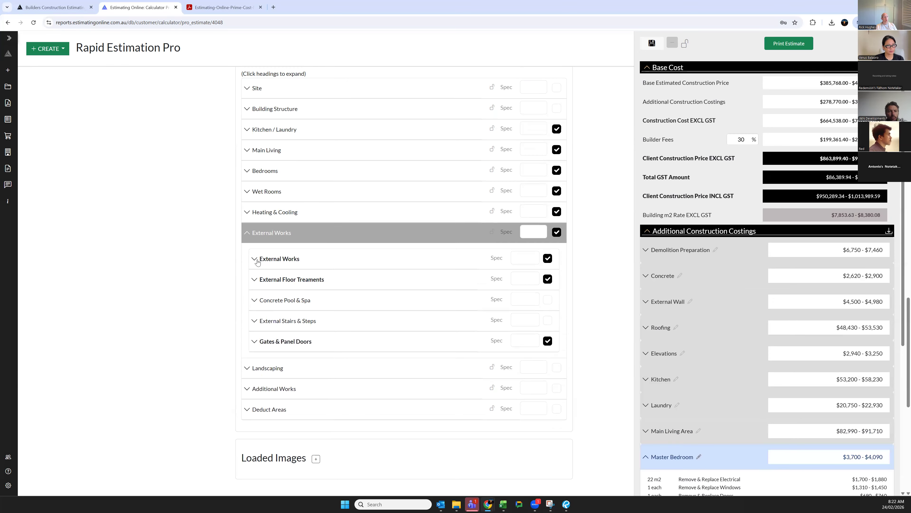
pyautogui.click(257, 260)
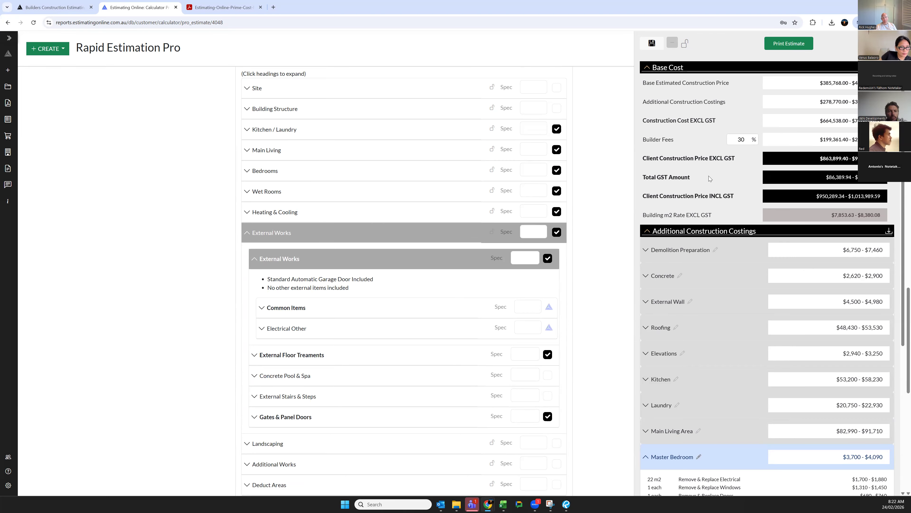
pyautogui.moveTo(646, 83); pyautogui.dragTo(854, 83)
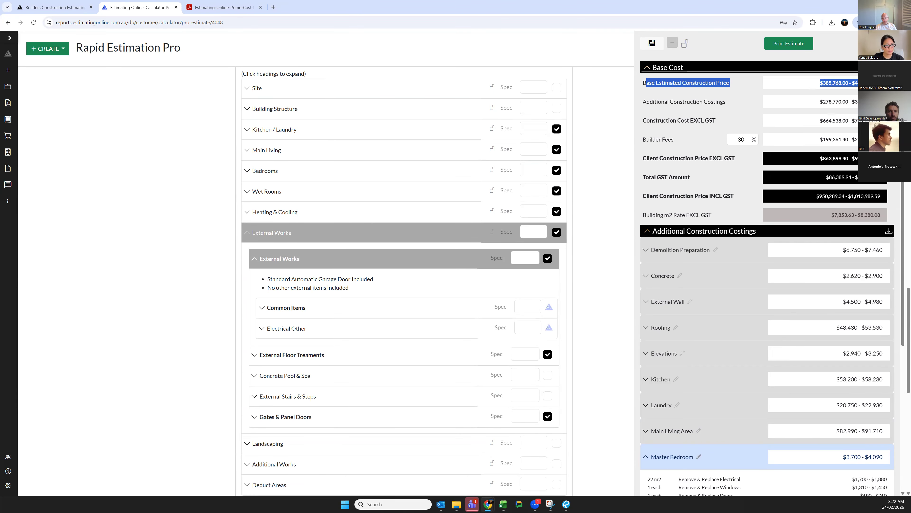
pyautogui.click(165, 272)
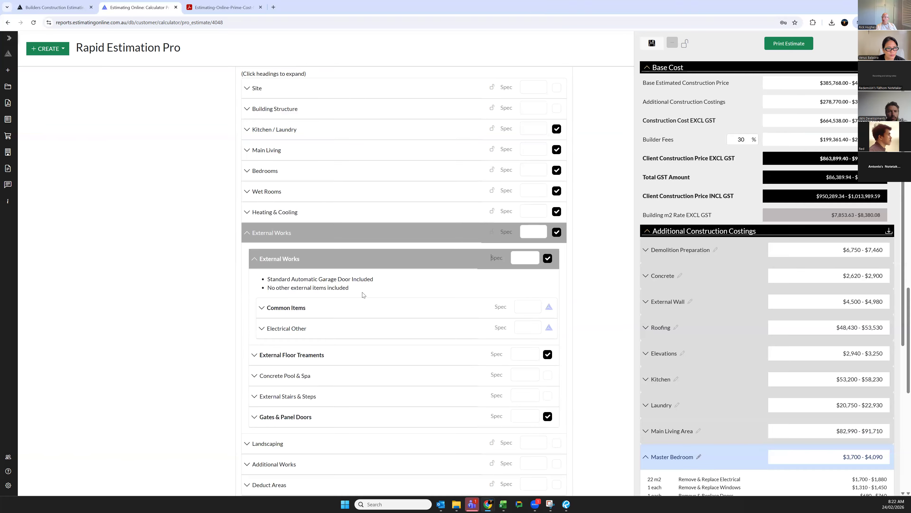
# - Switch to Revu and examine the whole ground floor plan with its outdoor area, garage and surrounding site
pyautogui.hotkey('alt', 'Tab')
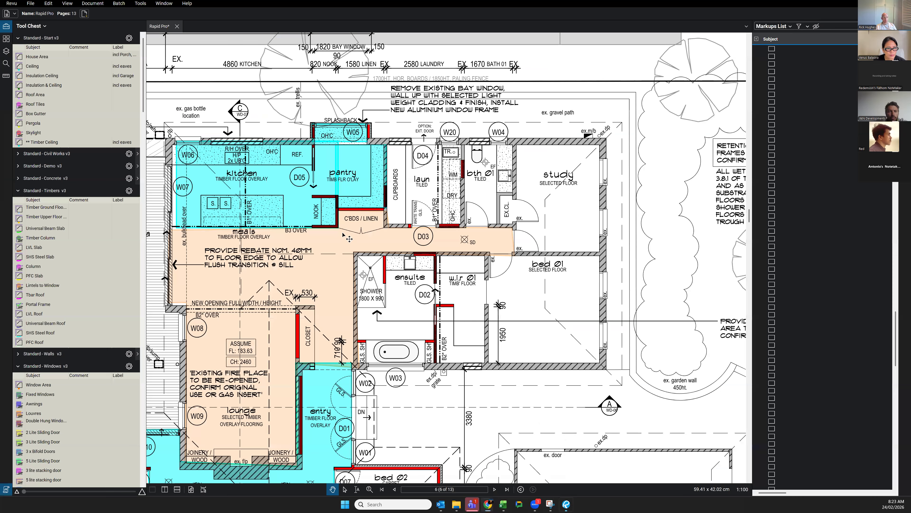
pyautogui.scroll(-2, 265, 247)
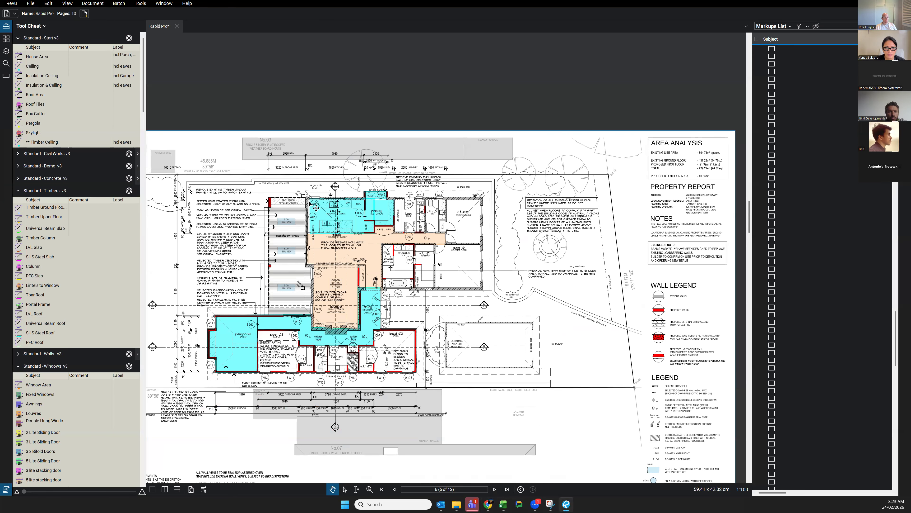
pyautogui.scroll(1, 542, 277)
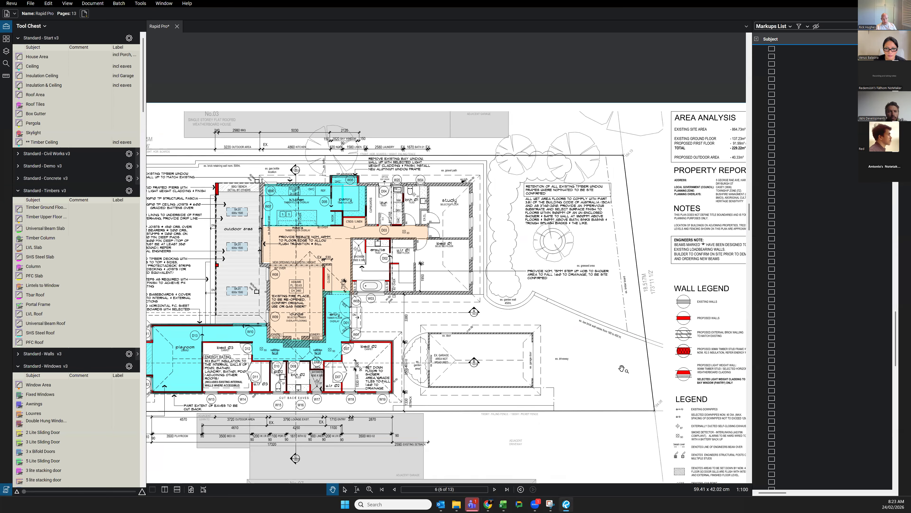
pyautogui.scroll(-3, 570, 313)
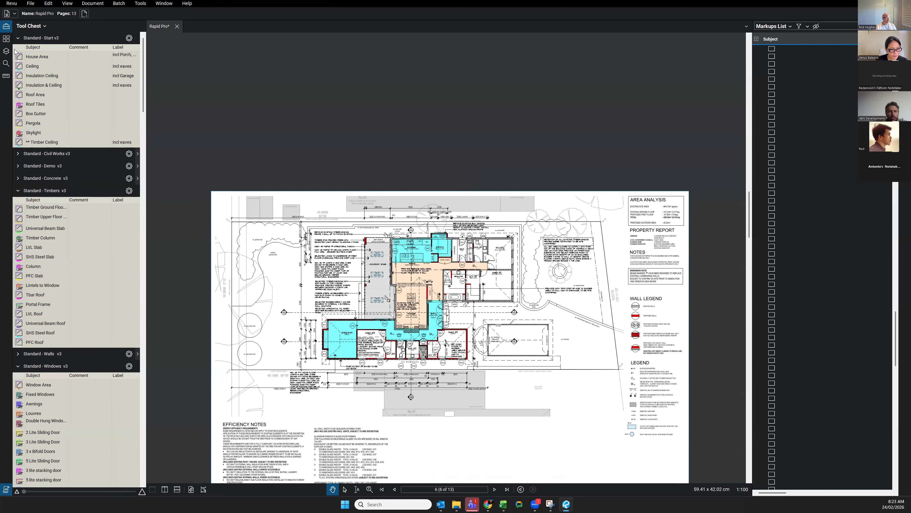
# - Examine the Demolition Ground Floor Plan on page 4 and the Site / Roof Plan on page 5
pyautogui.click(6, 38)
pyautogui.click(104, 125)
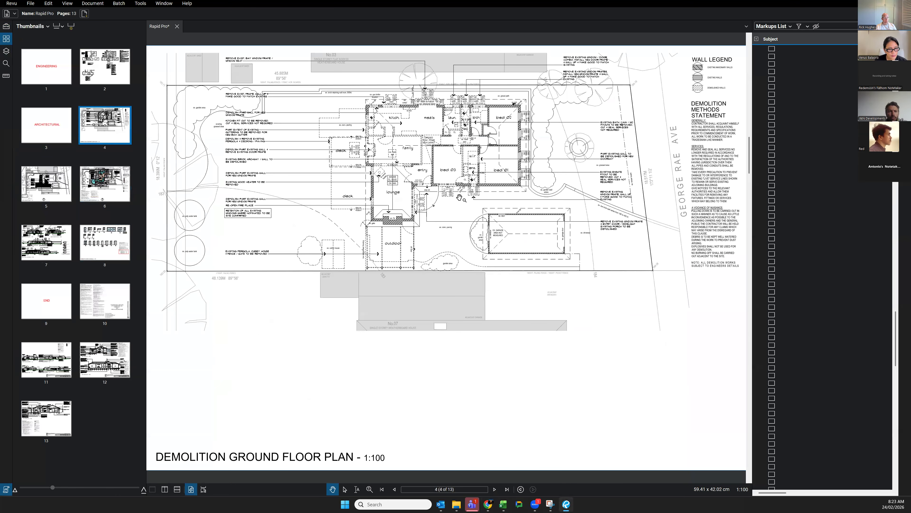
pyautogui.click(71, 197)
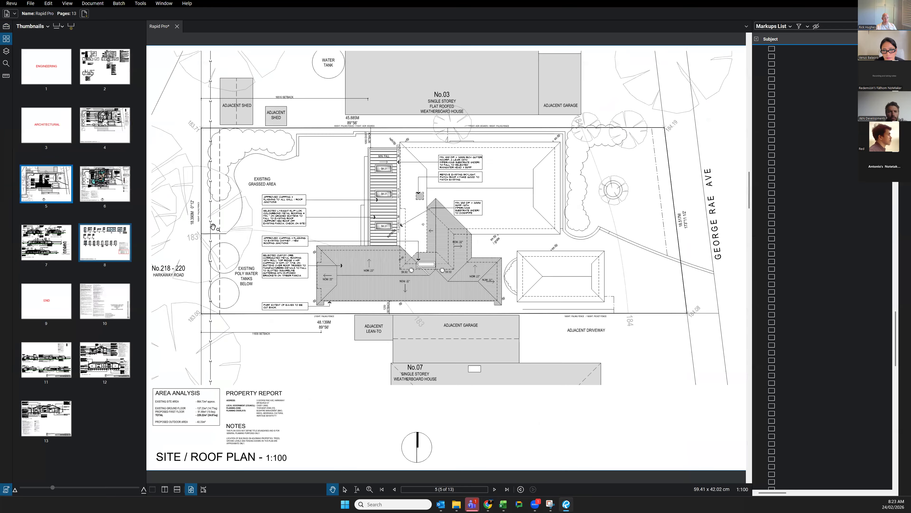
pyautogui.scroll(1, 213, 226)
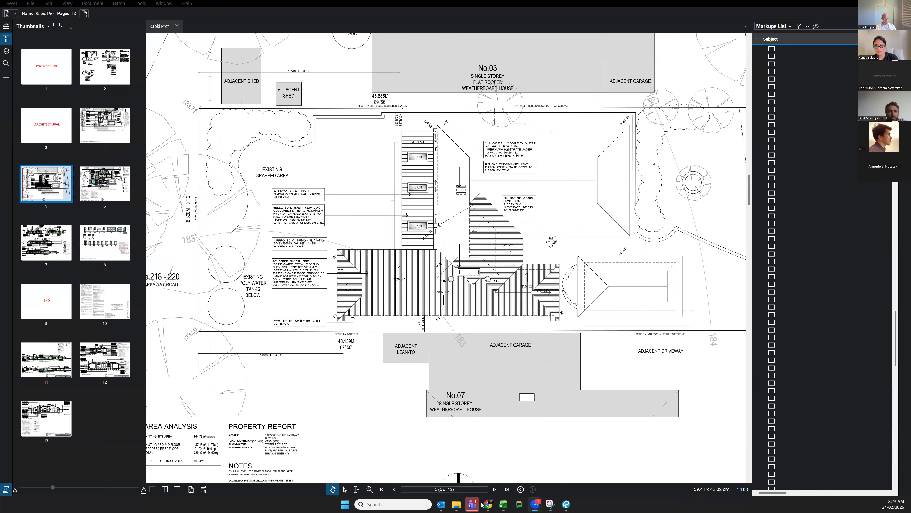
# - Return to Rapid Estimation Pro and examine the External Works Common Items, including External Cabinets, Clothes Lines, External Strip Drain, Shed and BBQ
pyautogui.moveTo(422, 4); pyautogui.dragTo(501, 269)
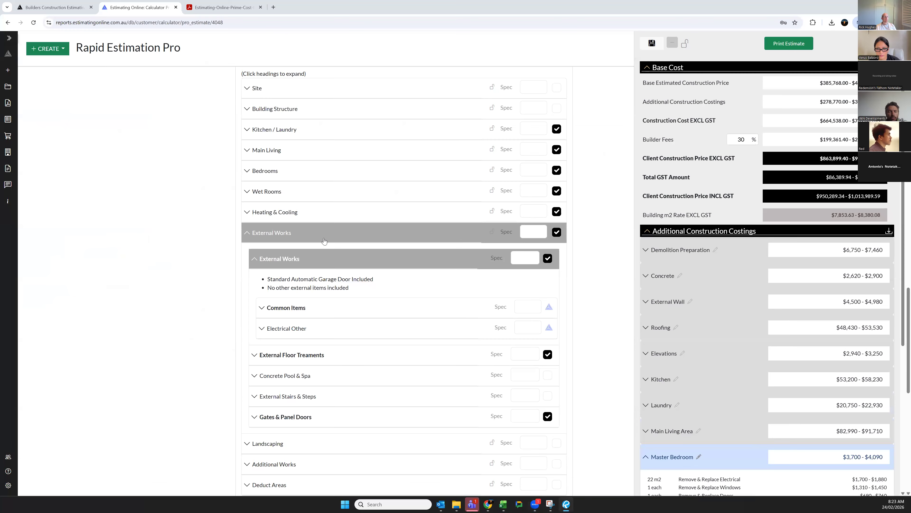
pyautogui.click(285, 309)
pyautogui.scroll(-5, 279, 197)
pyautogui.click(289, 179)
pyautogui.click(274, 151)
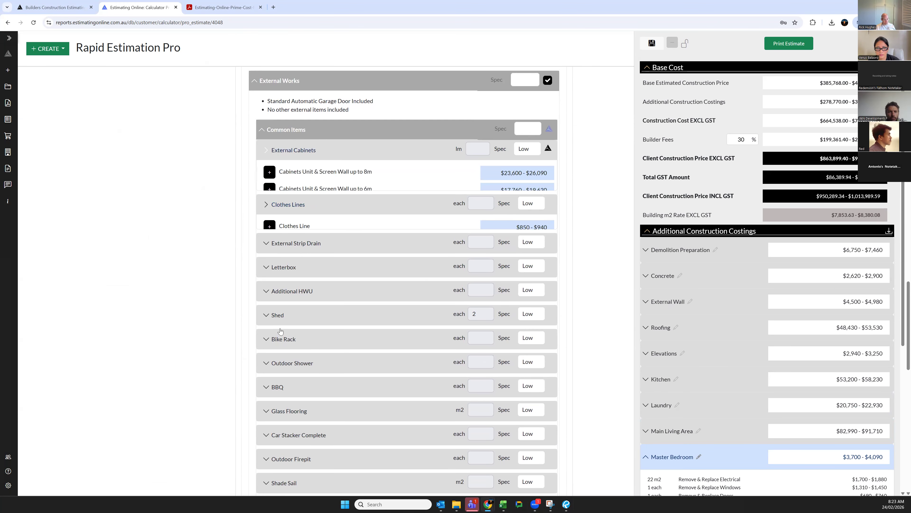
pyautogui.click(279, 300)
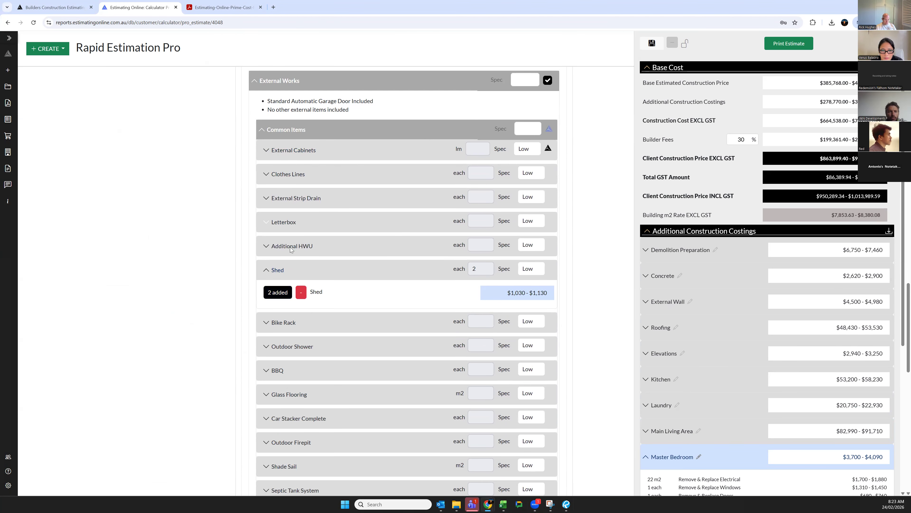
pyautogui.click(289, 222)
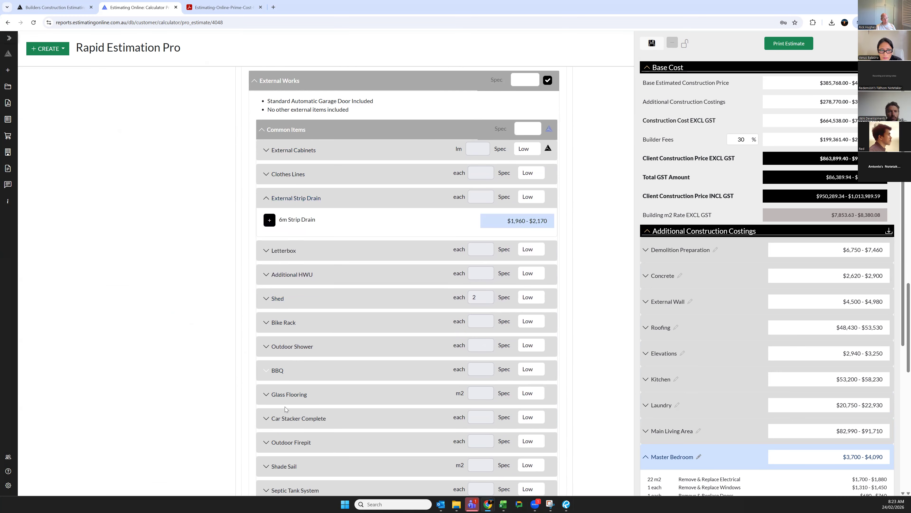
pyautogui.click(282, 372)
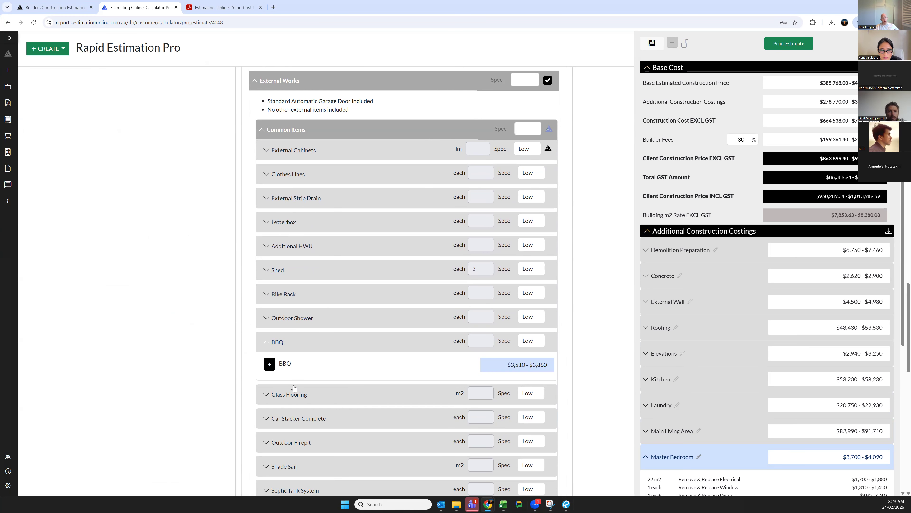
pyautogui.scroll(-6, 294, 388)
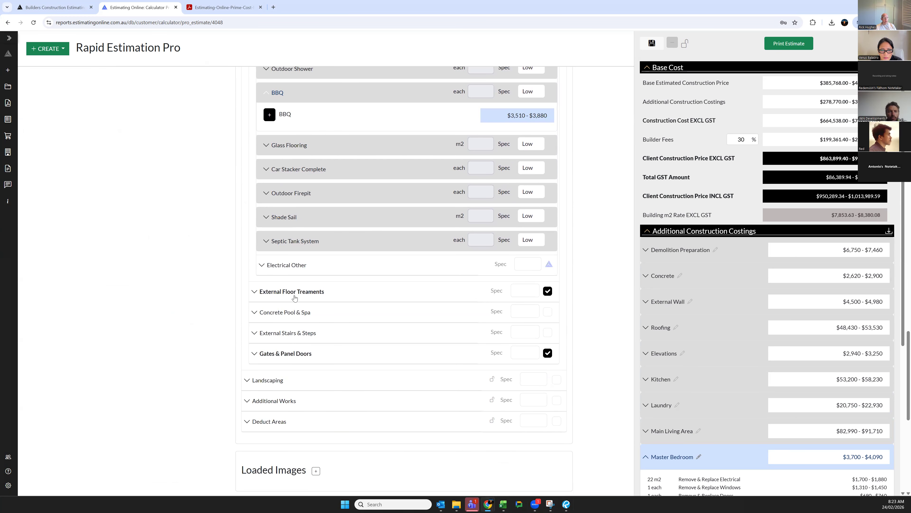
# - Examine the External Floor Treatments, including the Brushed External Finished Slab options and the Stepping Stones under Paving
pyautogui.click(295, 298)
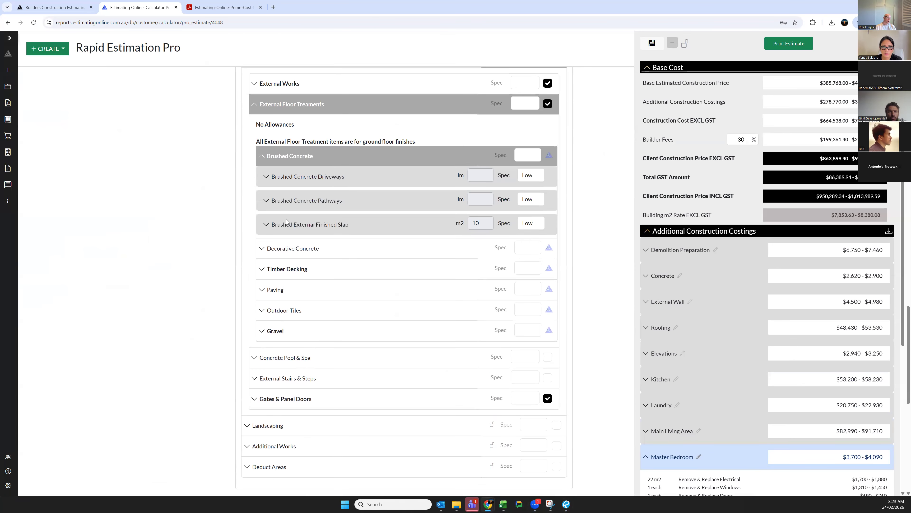
pyautogui.click(286, 221)
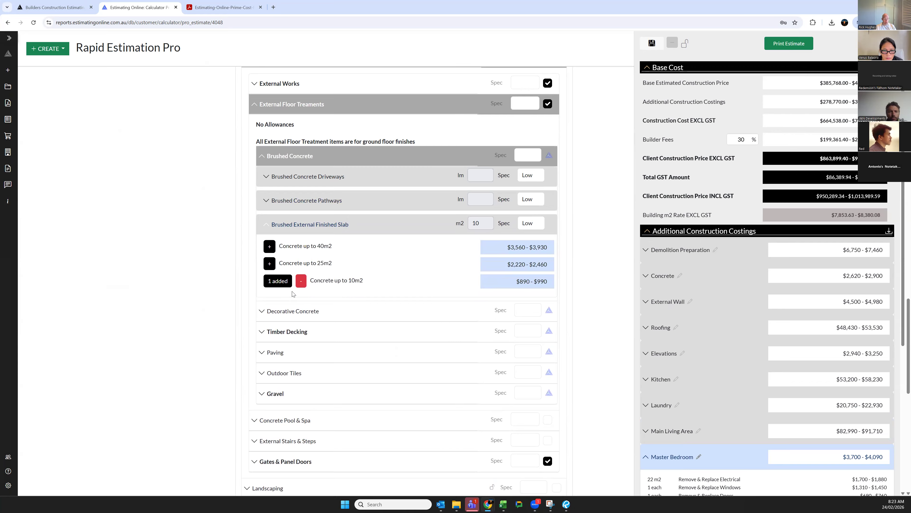
pyautogui.click(273, 353)
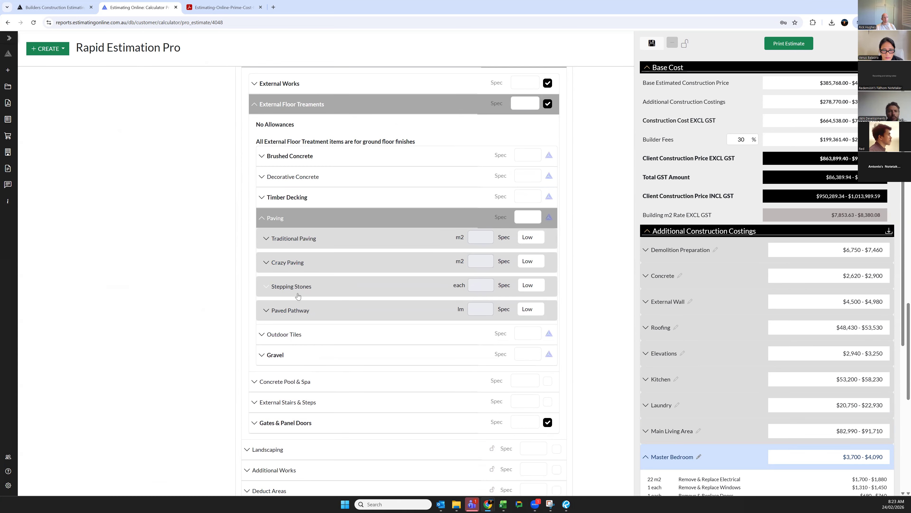
pyautogui.click(298, 291)
pyautogui.scroll(-3, 311, 481)
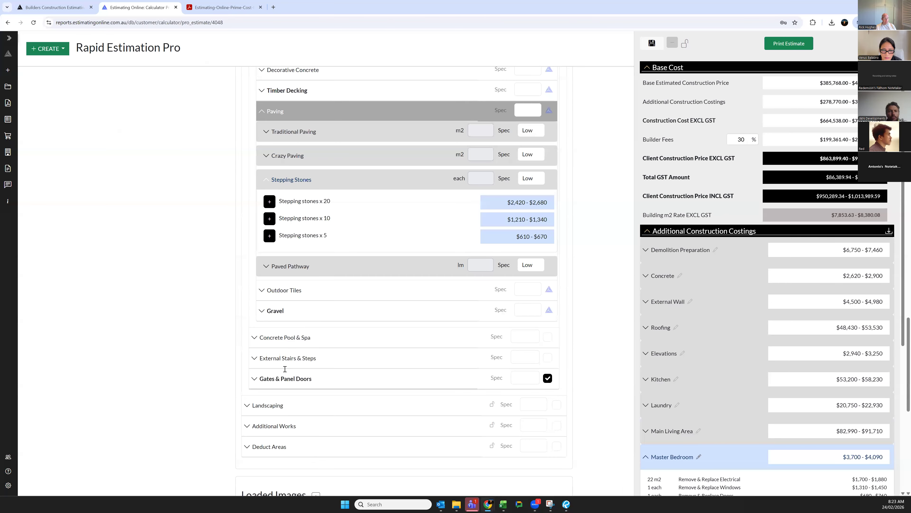
# - Check the Garage Doors options under Gates & Panel Doors and collapse the External Works section
pyautogui.click(287, 377)
pyautogui.scroll(3, 286, 230)
pyautogui.click(286, 227)
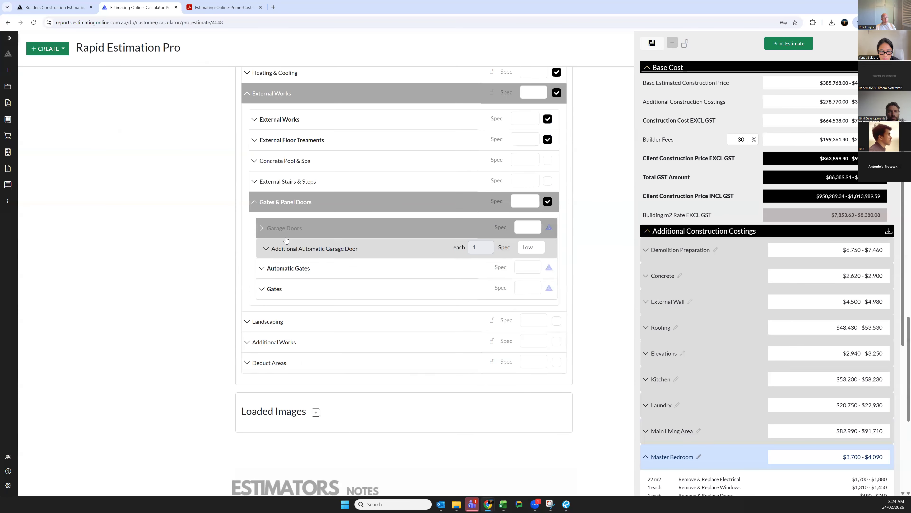
pyautogui.click(272, 208)
pyautogui.scroll(9, 266, 246)
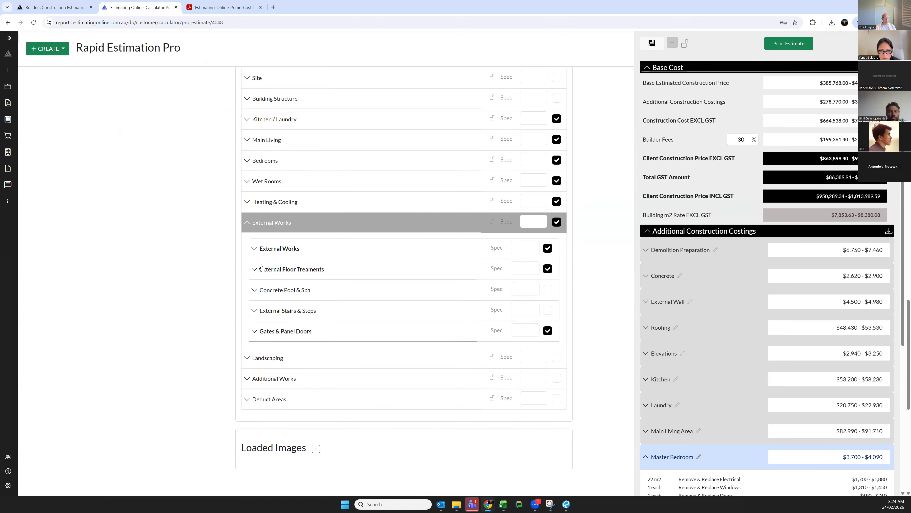
pyautogui.click(247, 415)
# - Expand the Kitchen section under Kitchen / Laundry and highlight its low-level base build inclusions
pyautogui.click(275, 310)
pyautogui.scroll(-1, 275, 309)
pyautogui.moveTo(255, 321); pyautogui.dragTo(325, 404)
pyautogui.click(325, 405)
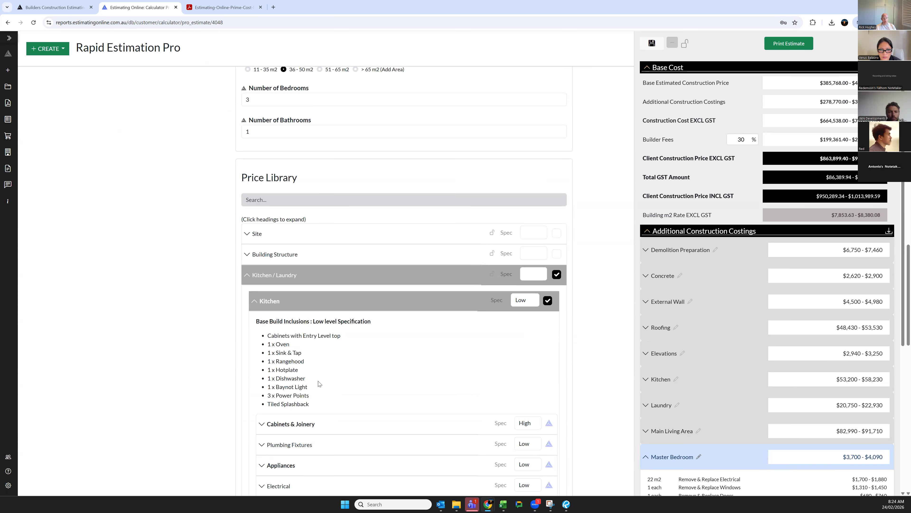
# - Review the Build Details, including Type of Builder, and Technical Information against the Kitchen's inclusions and specification levels
pyautogui.scroll(9, 319, 372)
pyautogui.scroll(2, 261, 230)
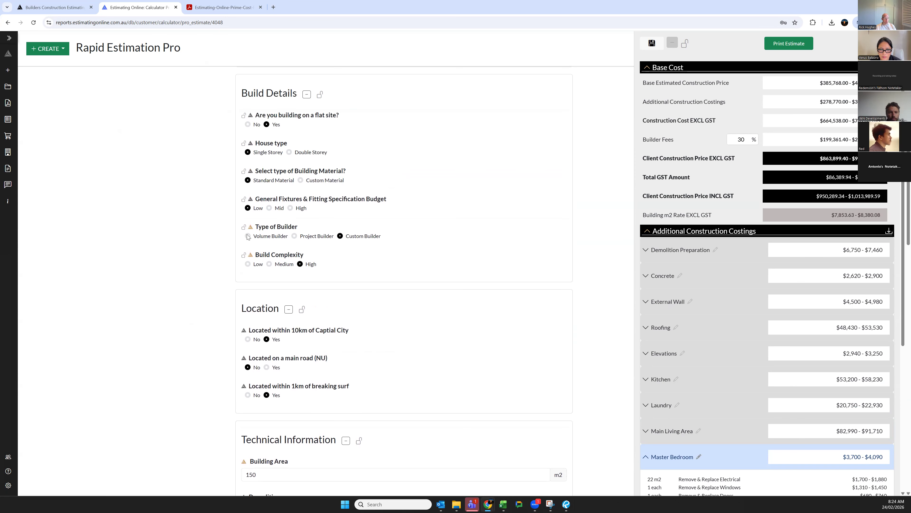
pyautogui.scroll(-13, 289, 239)
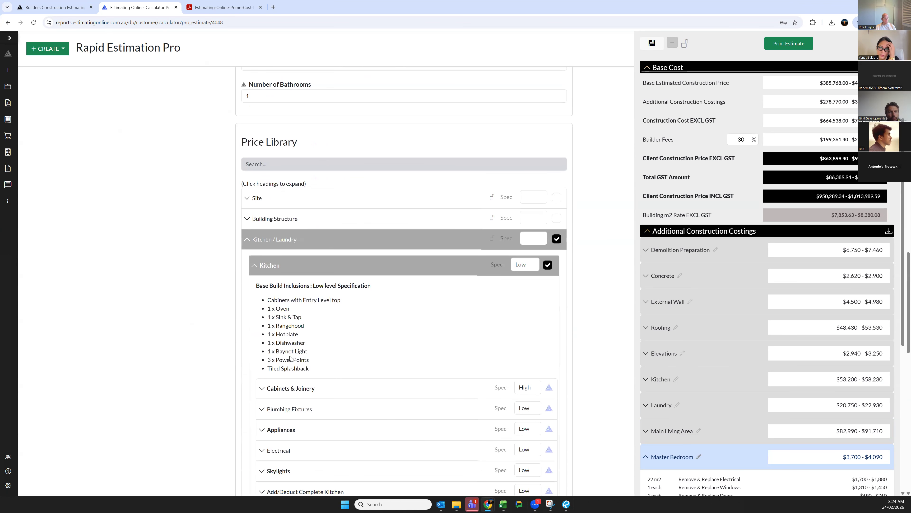
pyautogui.scroll(-1, 284, 349)
pyautogui.scroll(-4, 284, 350)
pyautogui.scroll(14, 283, 343)
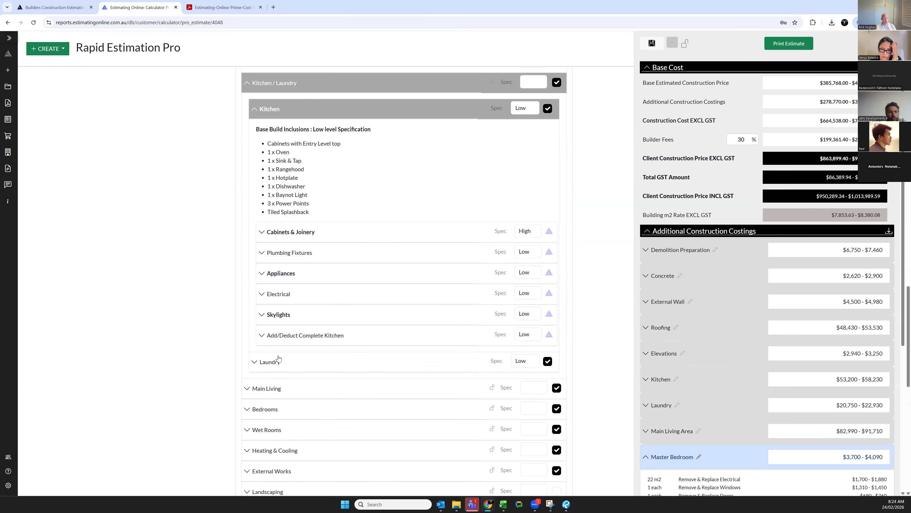
pyautogui.scroll(-6, 283, 336)
pyautogui.scroll(14, 287, 323)
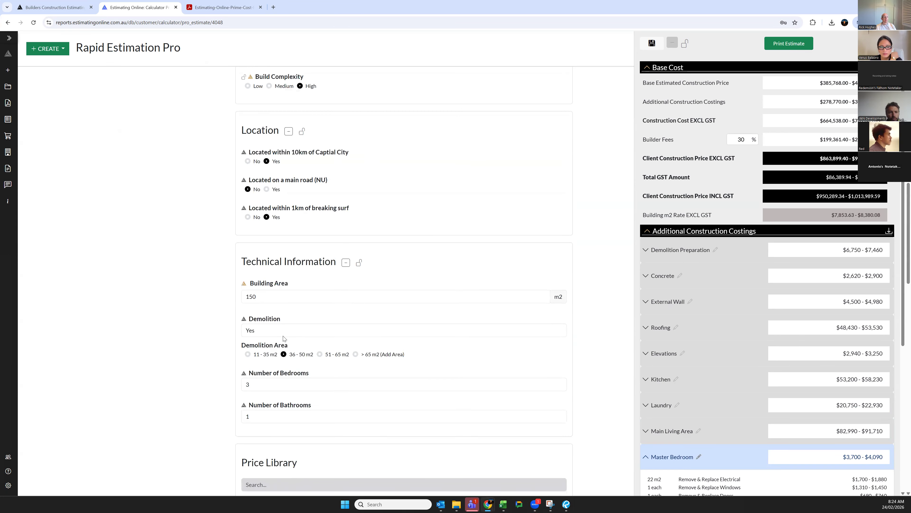
# - Switch to the Prime Cost Report Guide and examine its Volume, Project and Custom Builder price ranges
pyautogui.scroll(8, 302, 282)
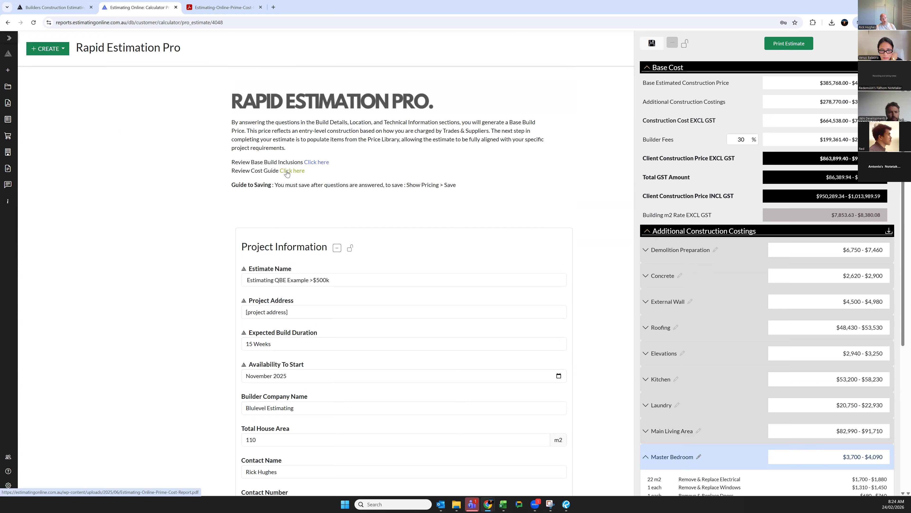
pyautogui.click(221, 7)
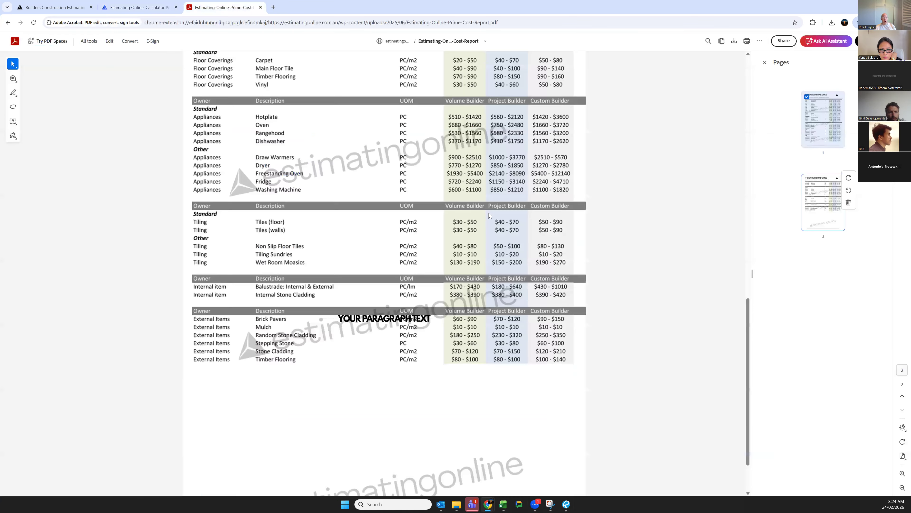
pyautogui.scroll(5, 478, 281)
pyautogui.scroll(10, 478, 281)
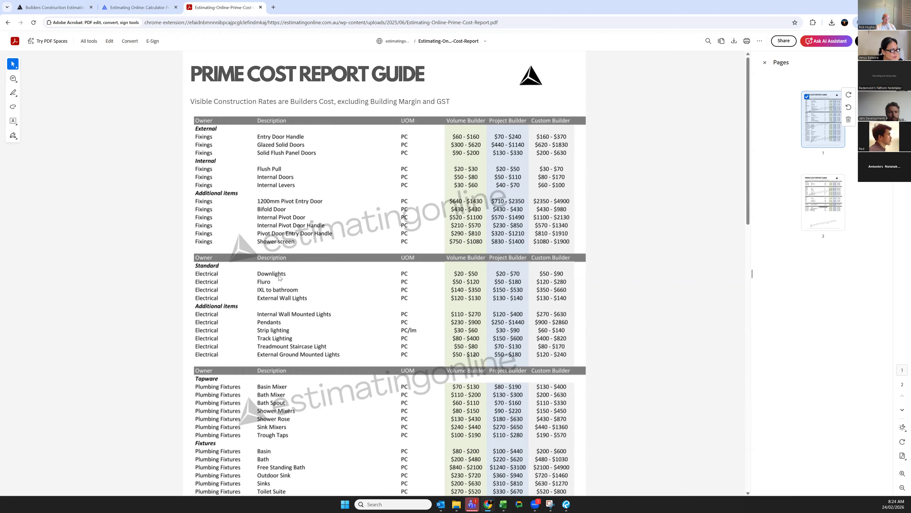
# - Return to the estimate, check the Build Details, and collapse the Kitchen and Kitchen / Laundry sections
pyautogui.click(138, 8)
pyautogui.scroll(-20, 376, 317)
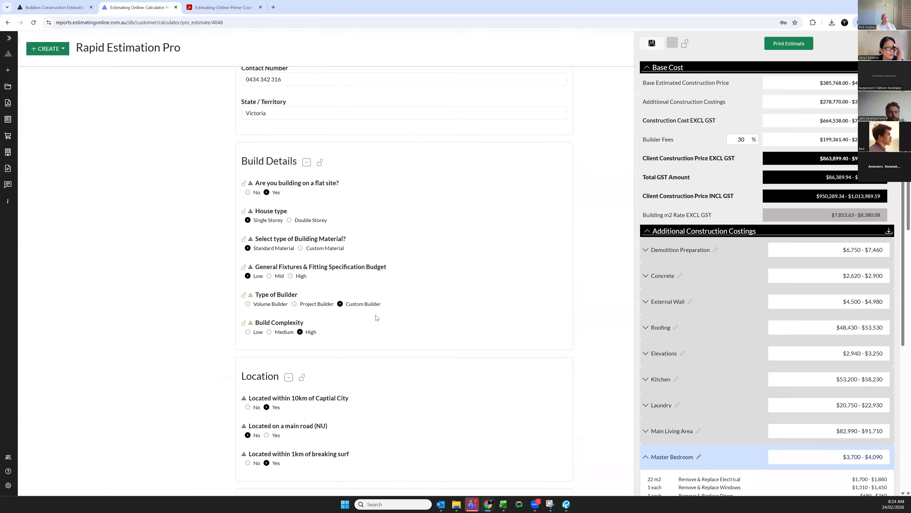
pyautogui.scroll(-2, 372, 315)
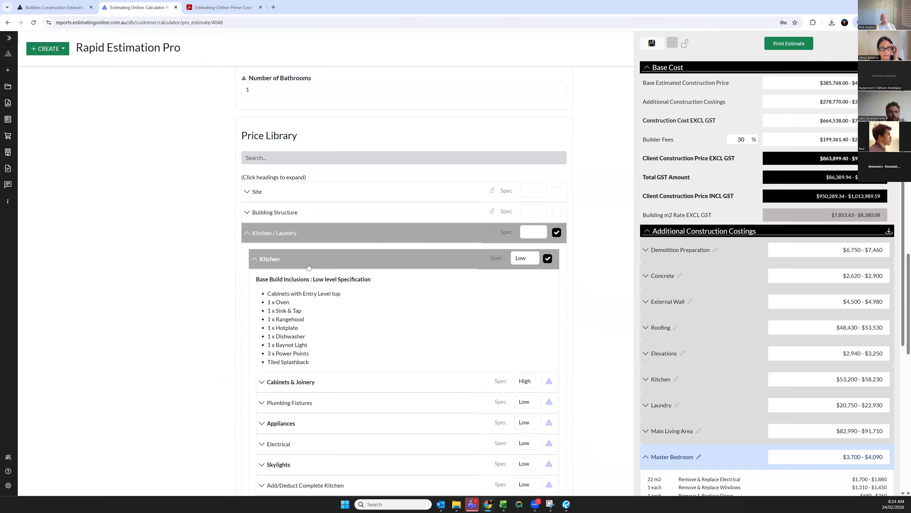
pyautogui.click(308, 266)
pyautogui.click(288, 239)
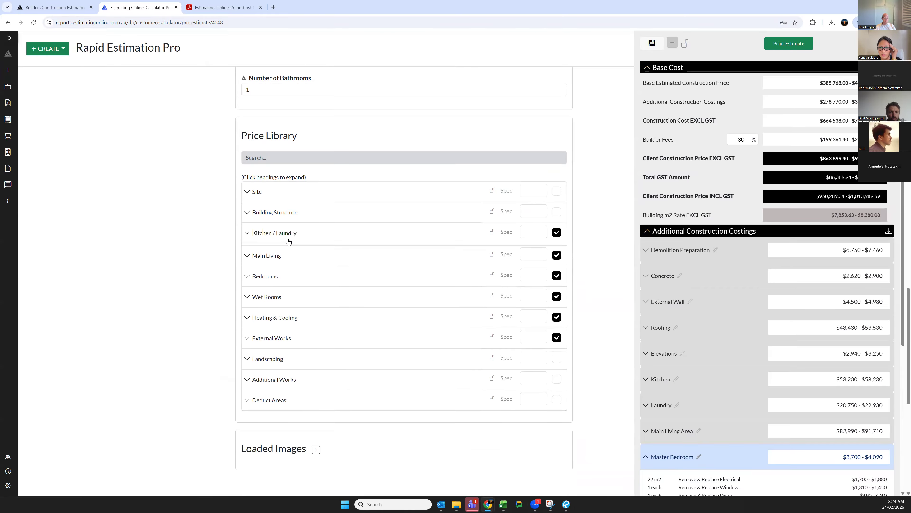